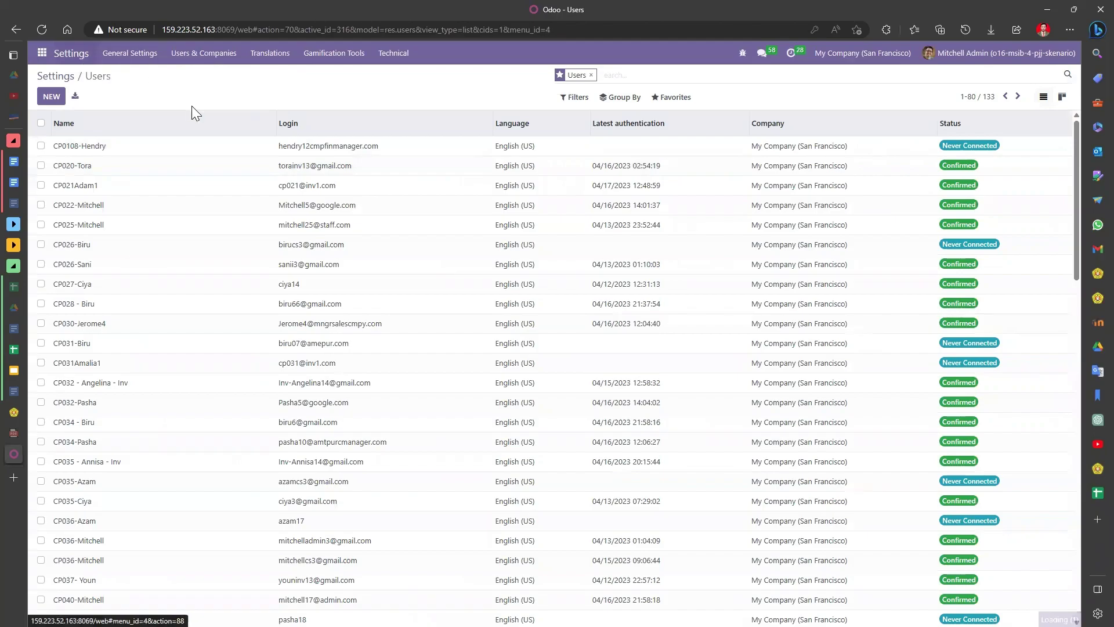
- Examine the general settings down to the Developer Tools section and open the list for managing users
scroll(413, 366, "down", 2)
scroll(414, 364, "up", 2)
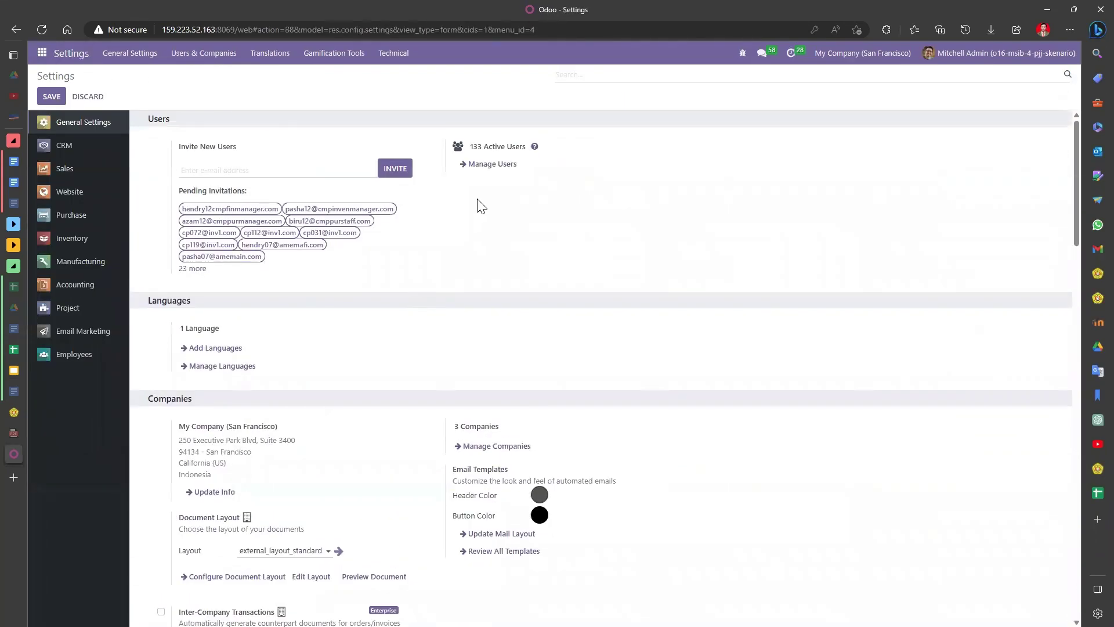
scroll(406, 319, "down", 15)
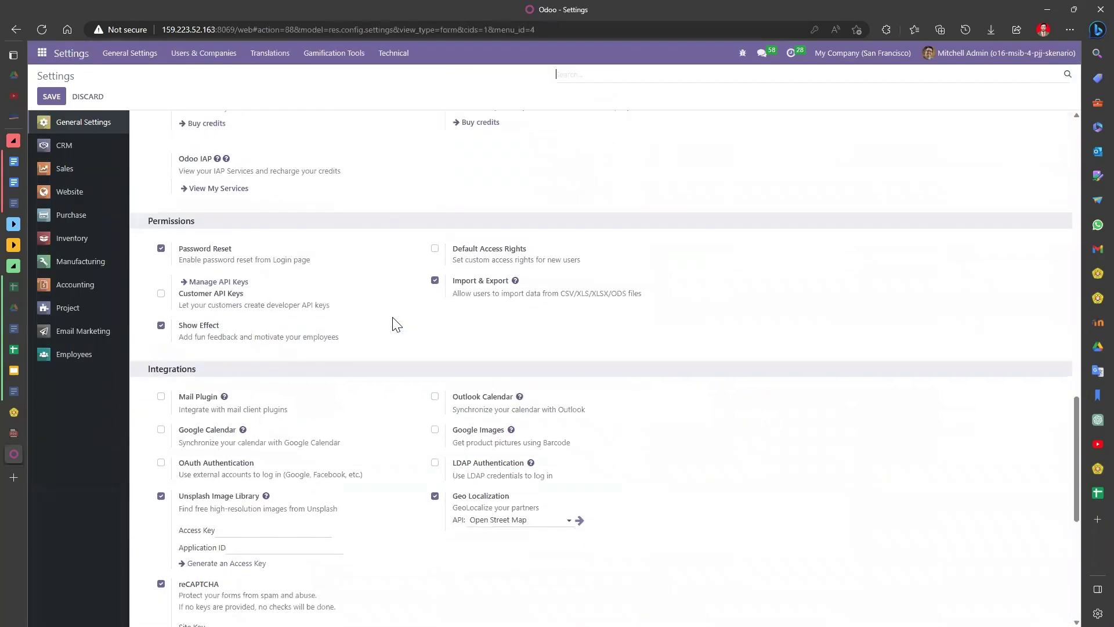
scroll(391, 312, "down", 2)
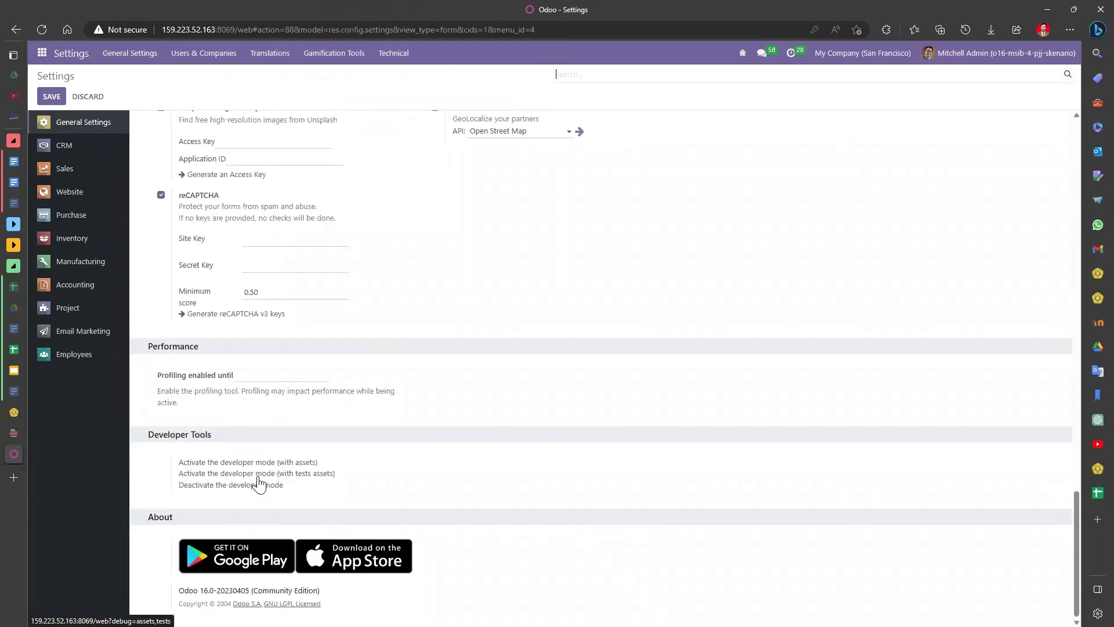
scroll(292, 473, "up", 10)
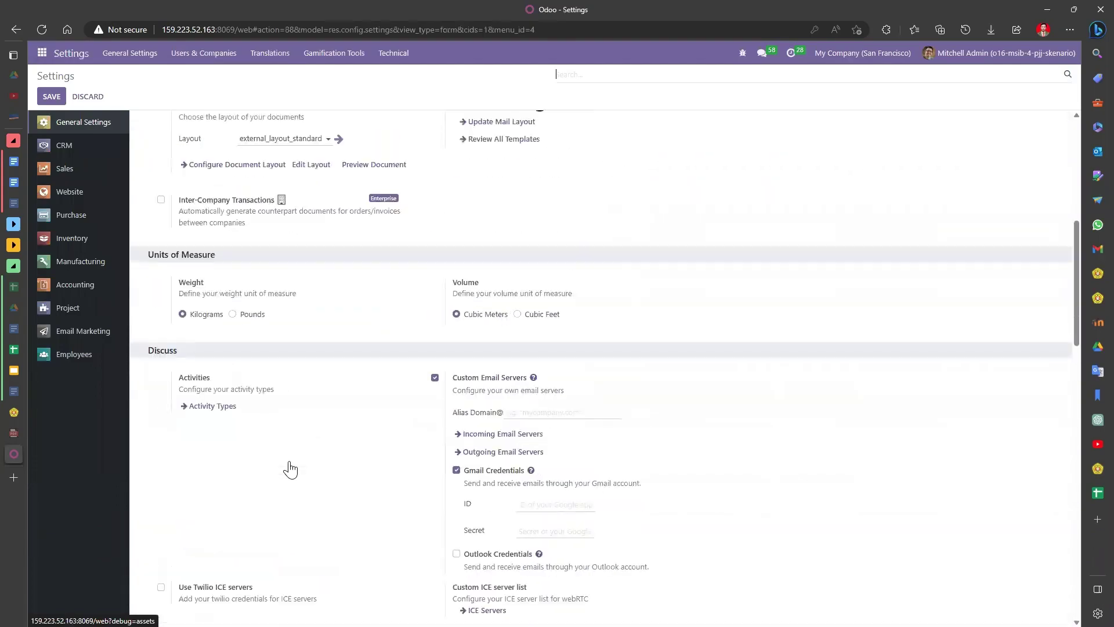
scroll(292, 468, "up", 1)
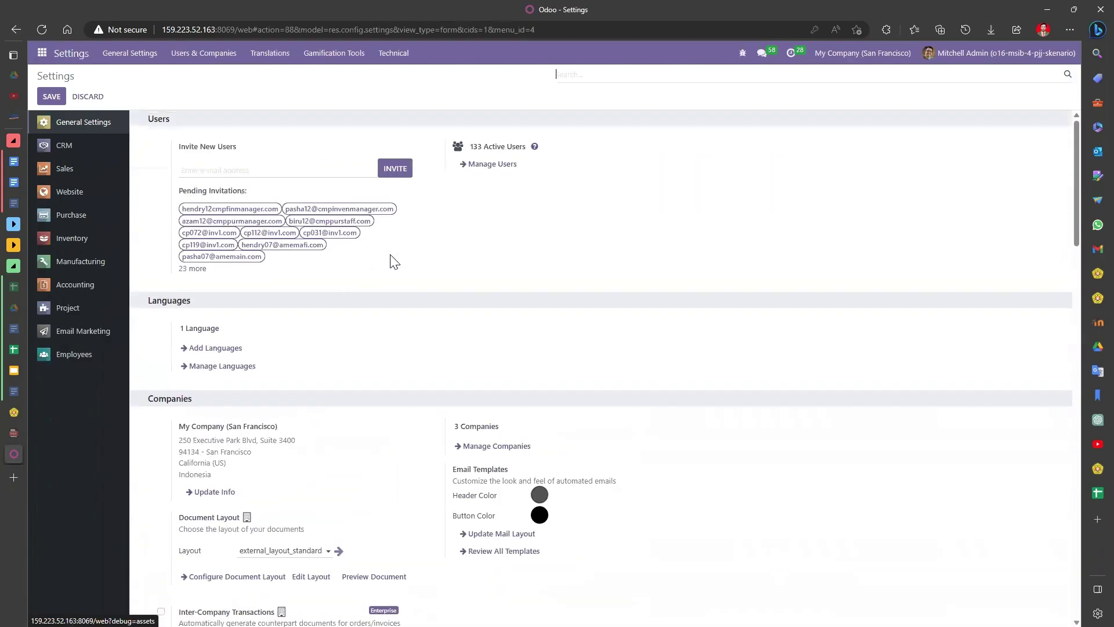
left_click(500, 167)
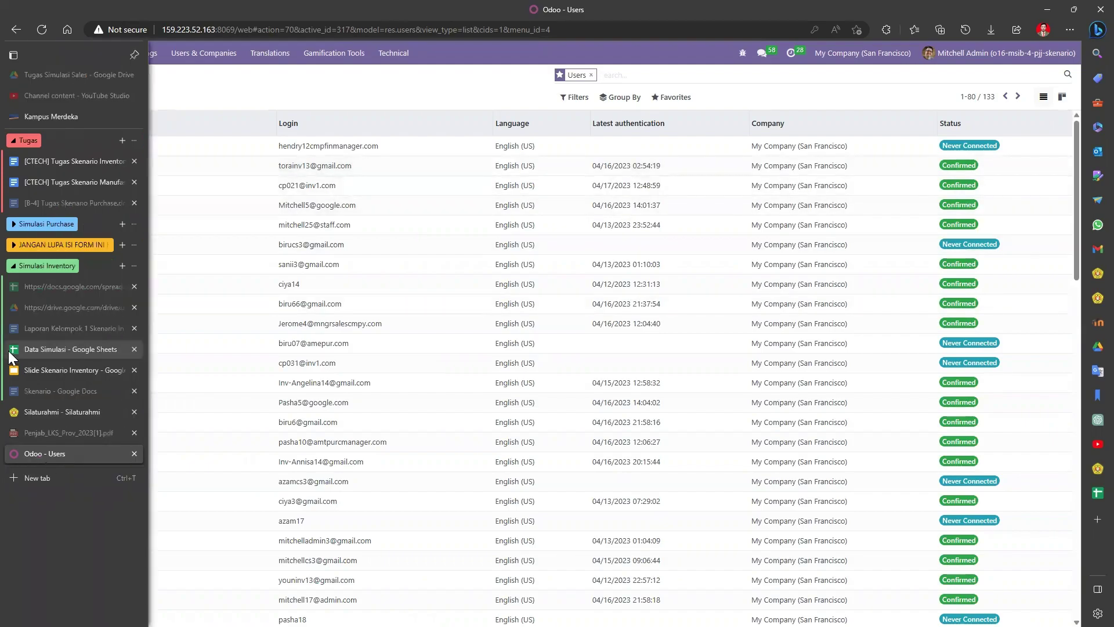
- Review the Pembagian Peran and User sheets of Data Simulasi in Google Sheets and return to the Odoo users list
left_click(16, 348)
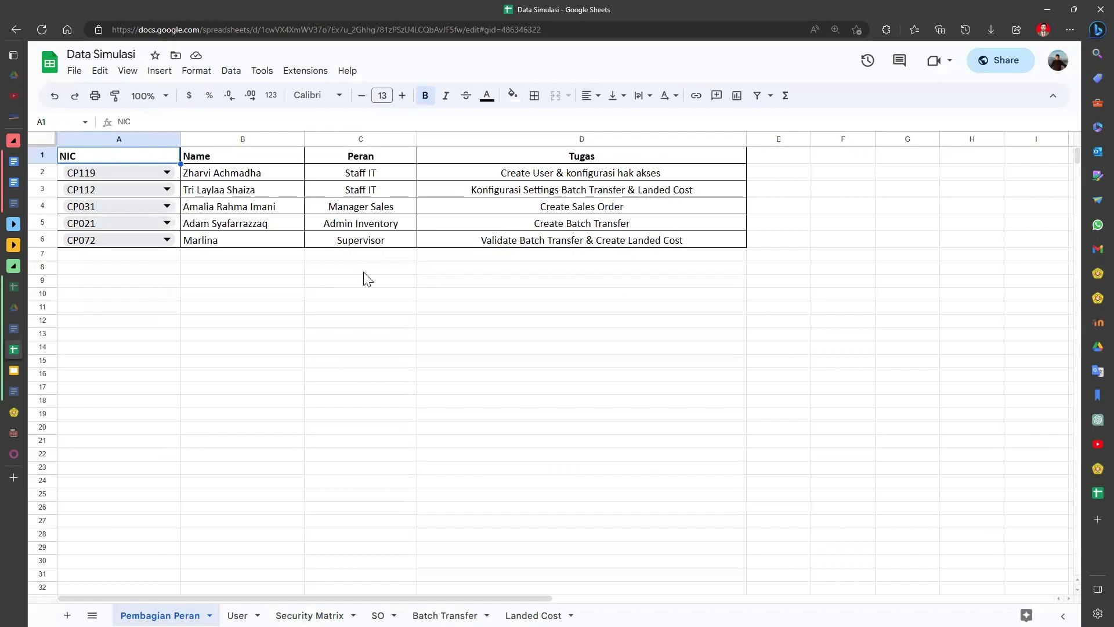
left_click(238, 615)
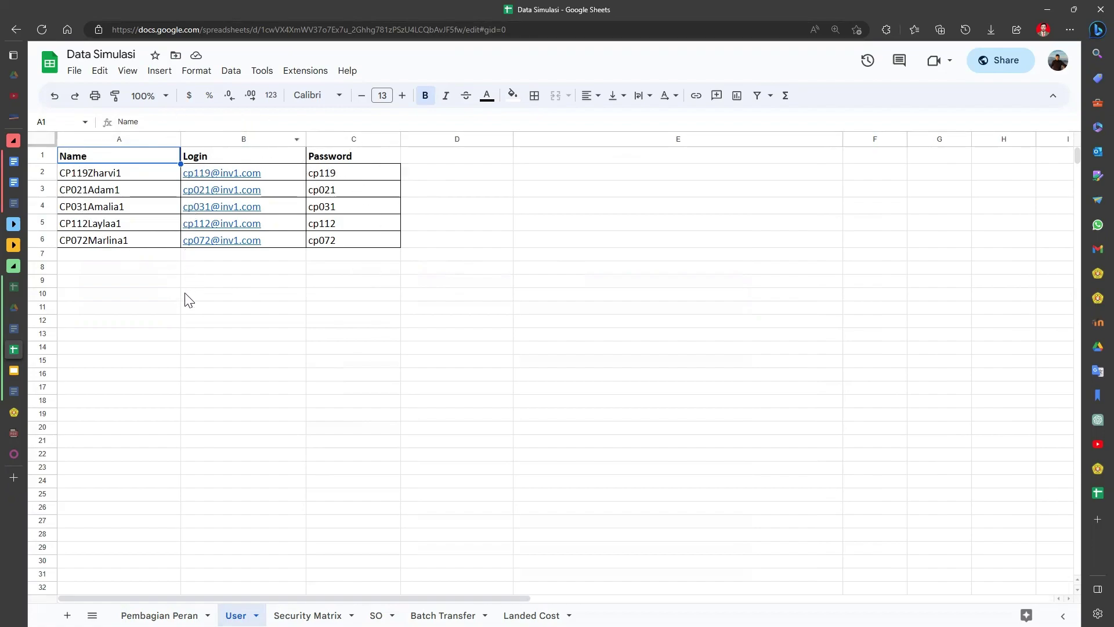
mouse_move(22, 422)
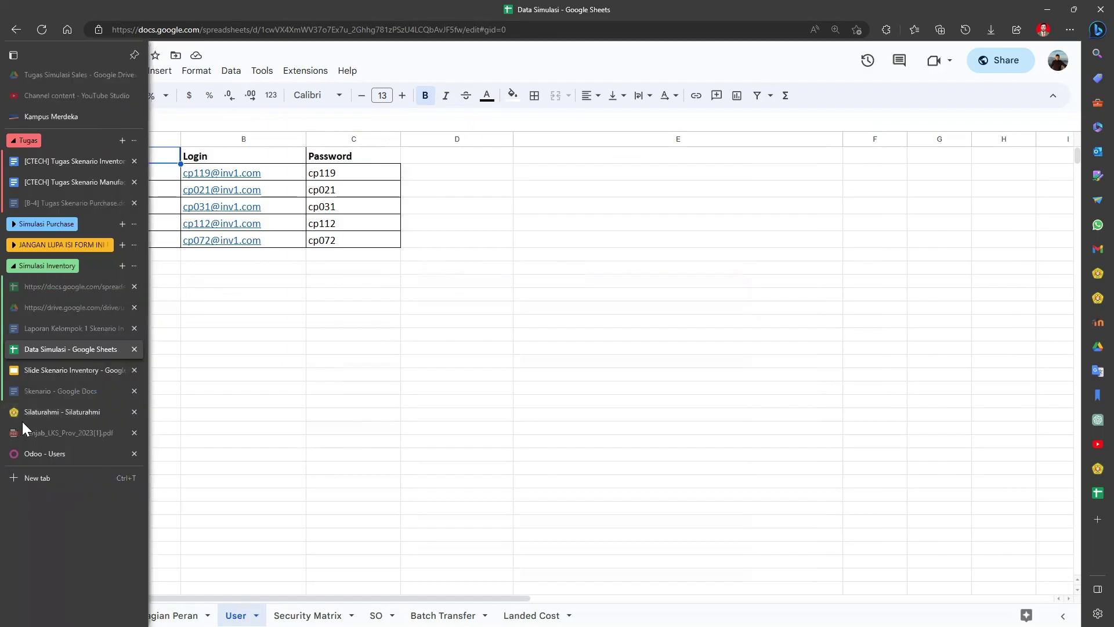
left_click(49, 459)
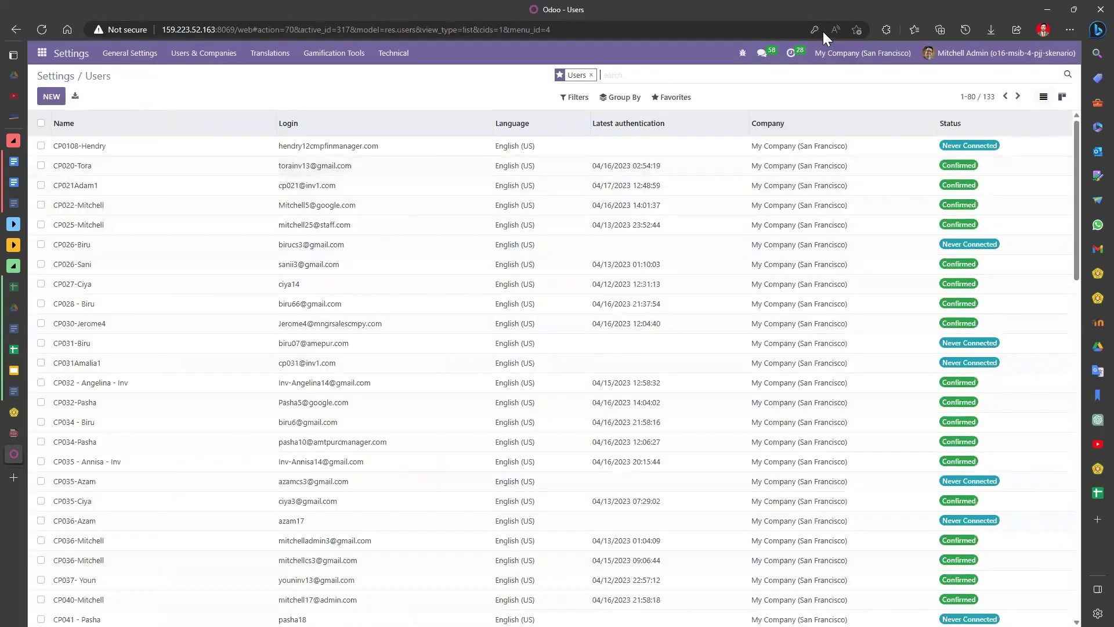
- Upload the Data Simulasi Excel file from Downloads as a users import and run the import
left_click(669, 99)
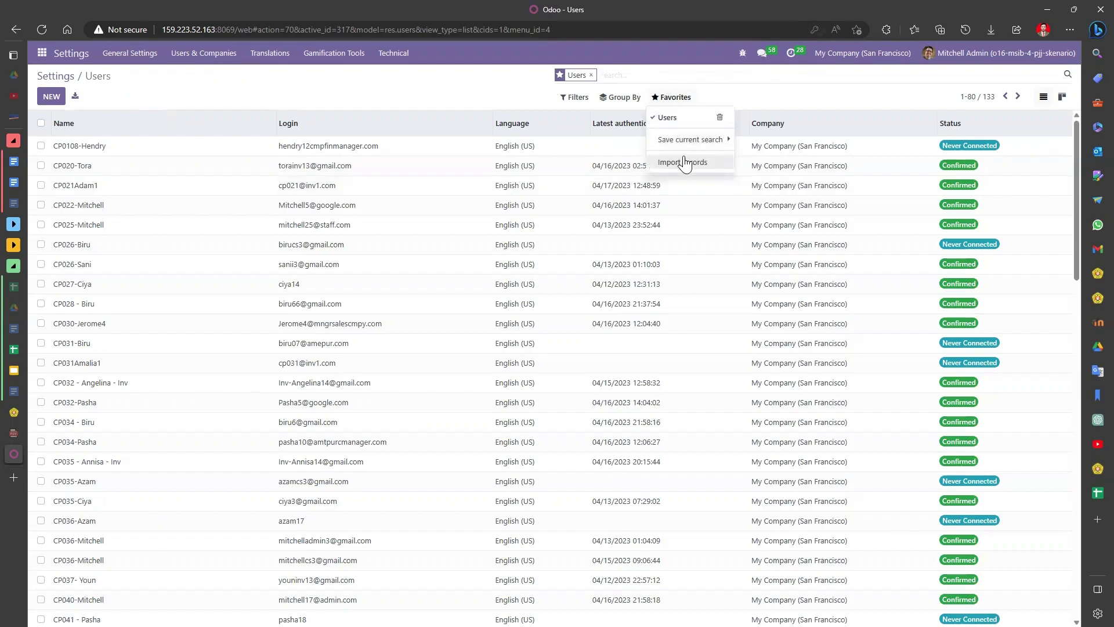
left_click(687, 167)
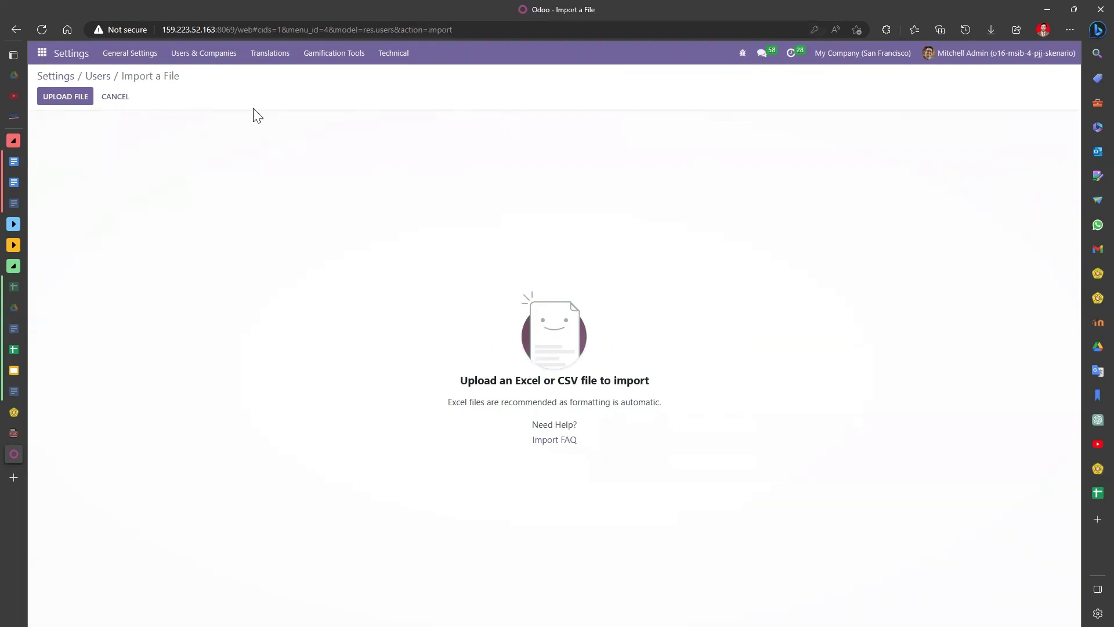
left_click(51, 100)
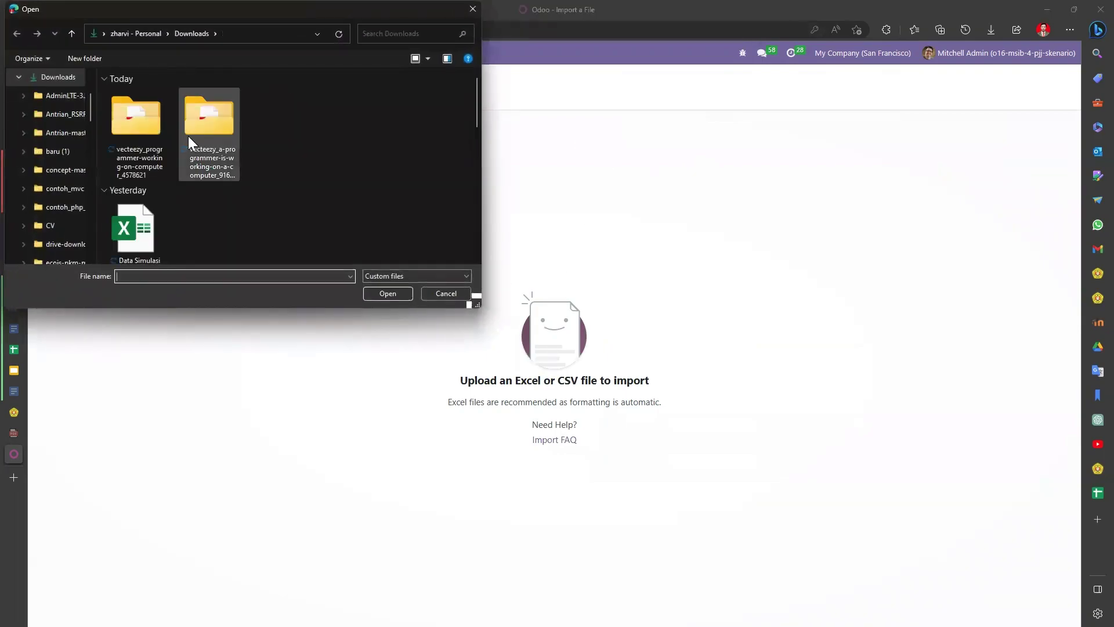
scroll(188, 136, "down", 2)
left_click(159, 131)
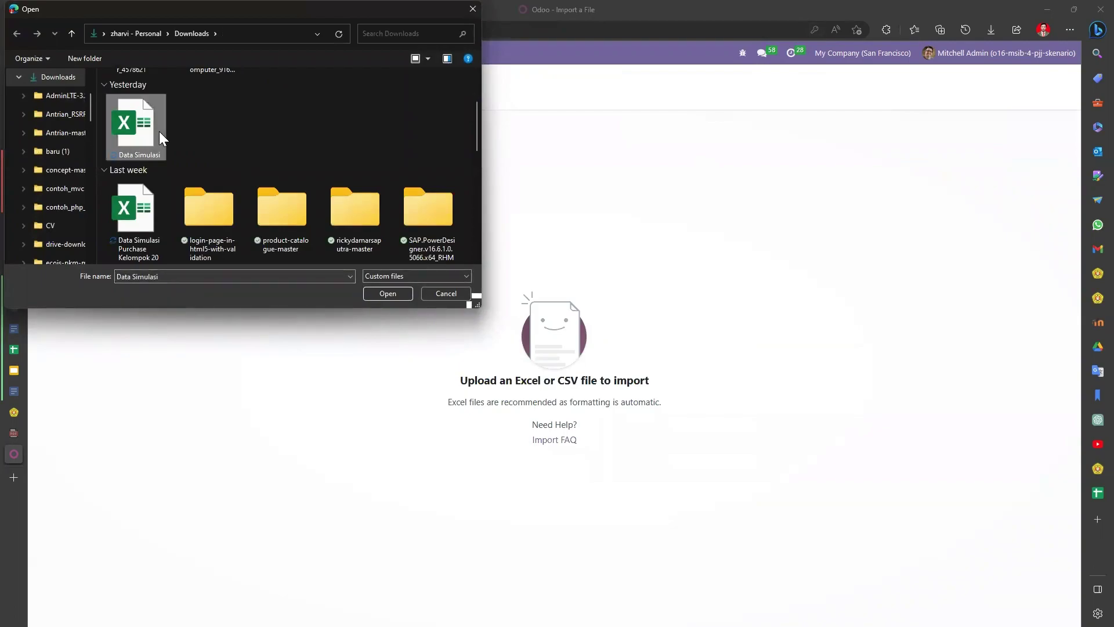
left_click(388, 293)
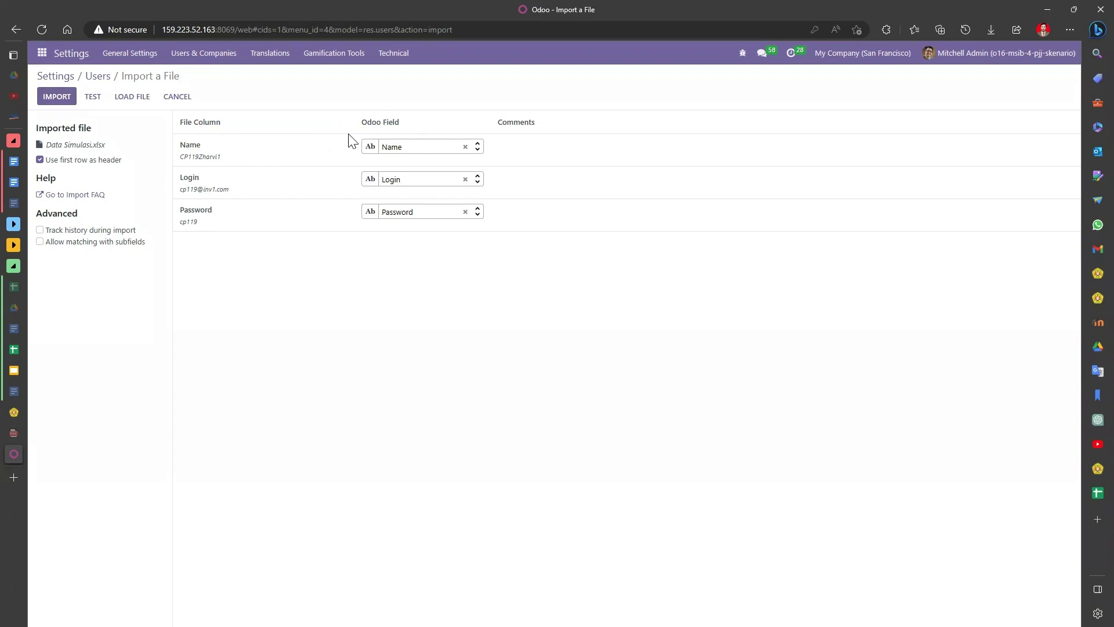
mouse_move(201, 162)
left_click(58, 96)
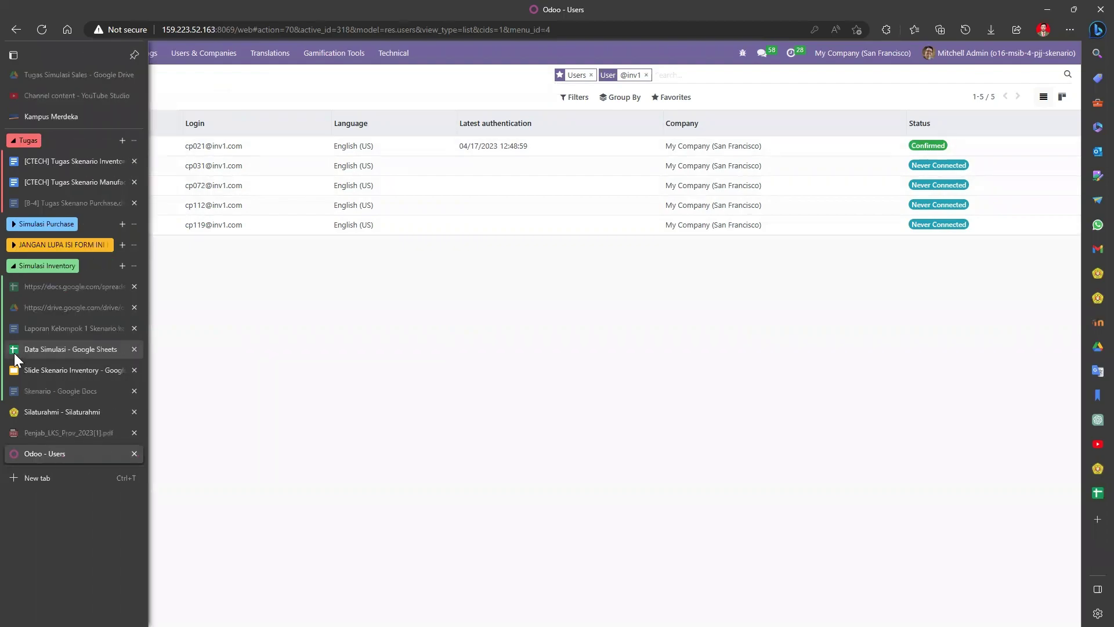
- Switch to the Data Simulasi spreadsheet in Google Sheets, open the Security Matrix sheet and widen its Peran column
left_click(14, 352)
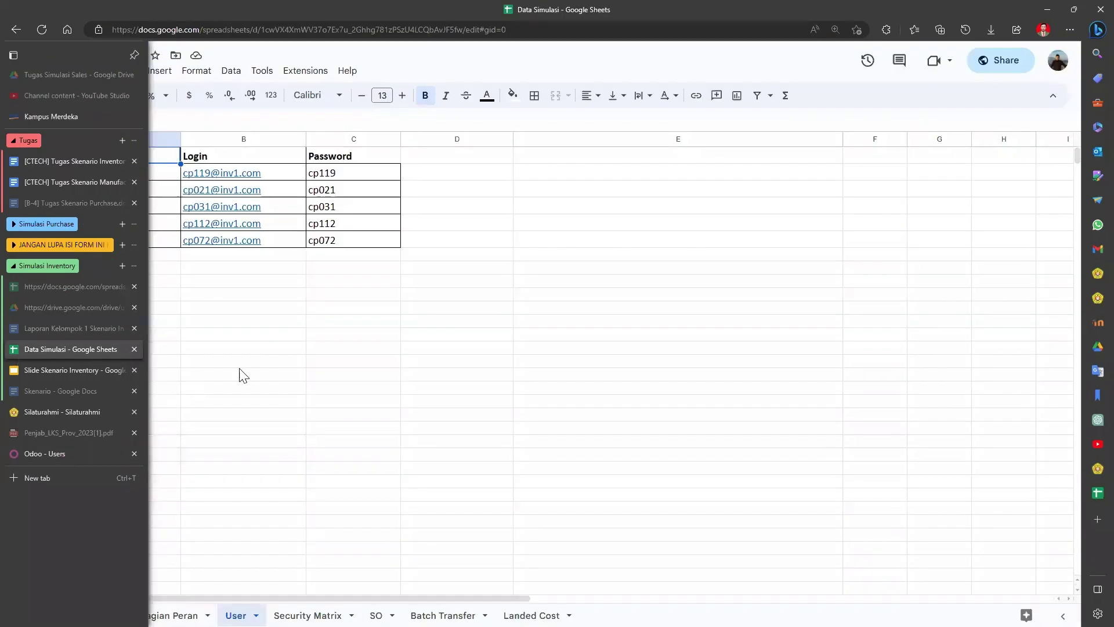
left_click(307, 615)
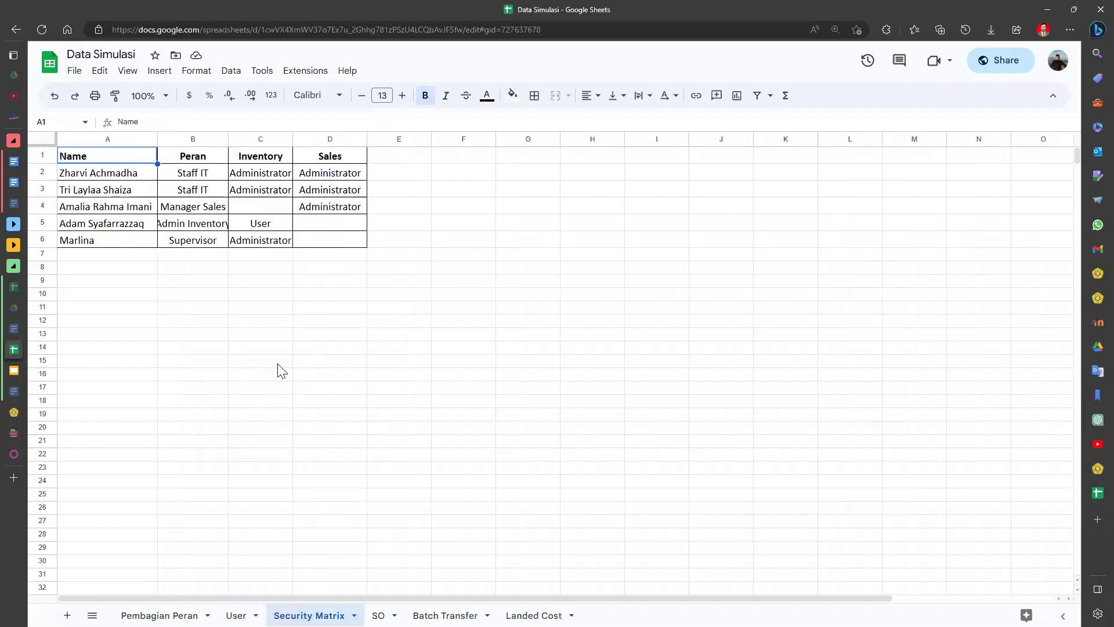
left_click(253, 322)
left_click_drag(228, 139, 252, 139)
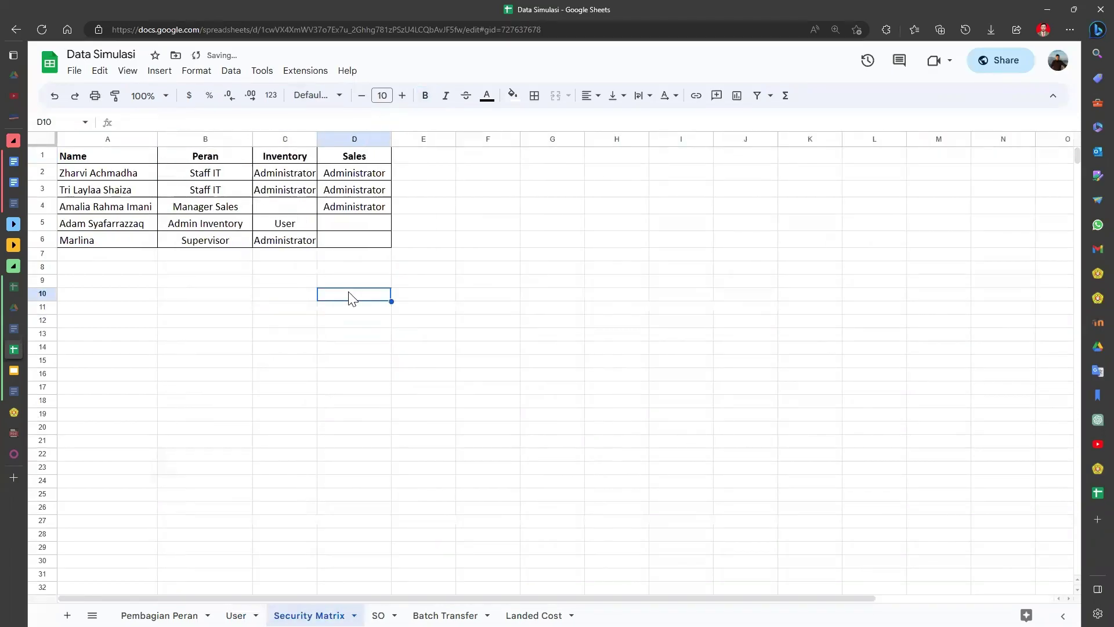
- Examine the Inventory and Sales access levels for the Staff IT, Manager Sales, Admin Inventory and Supervisor roles
left_click(193, 174)
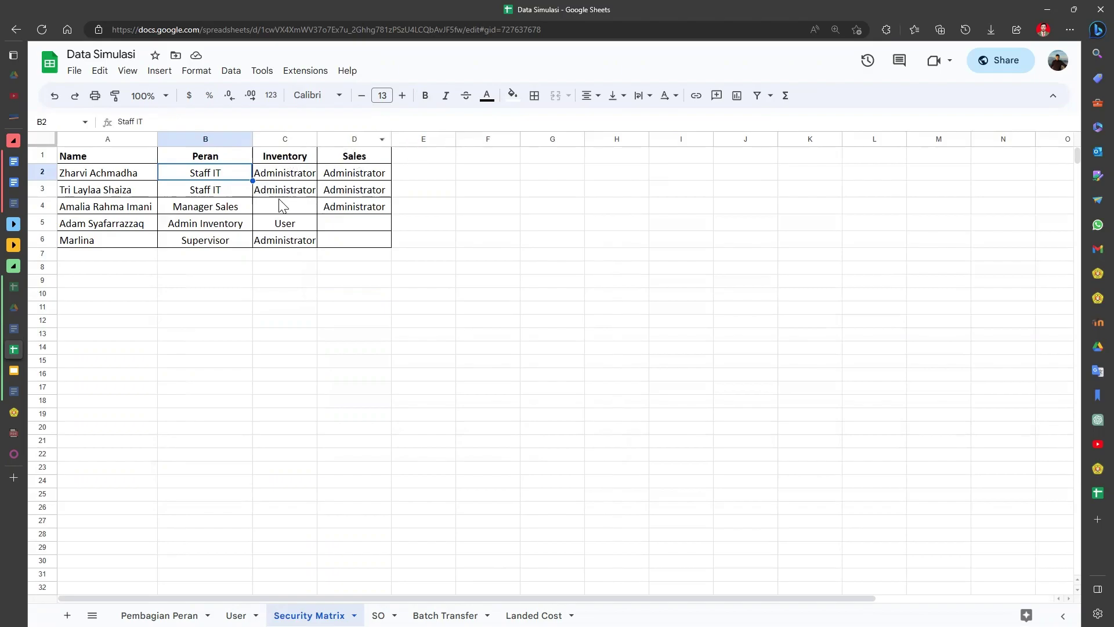
left_click(239, 210)
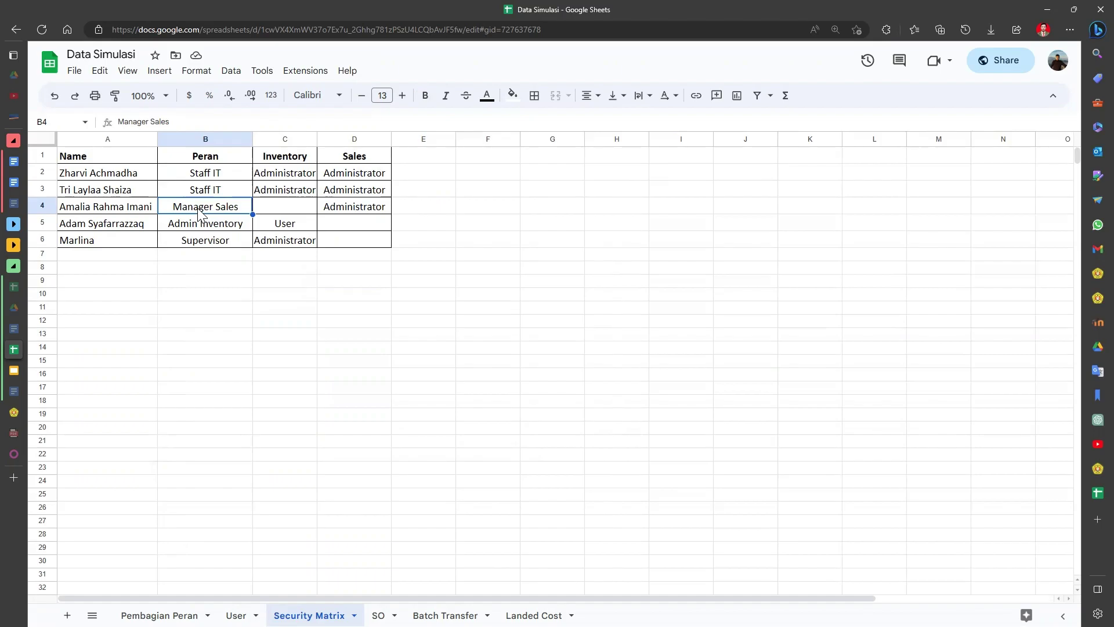
left_click(216, 231)
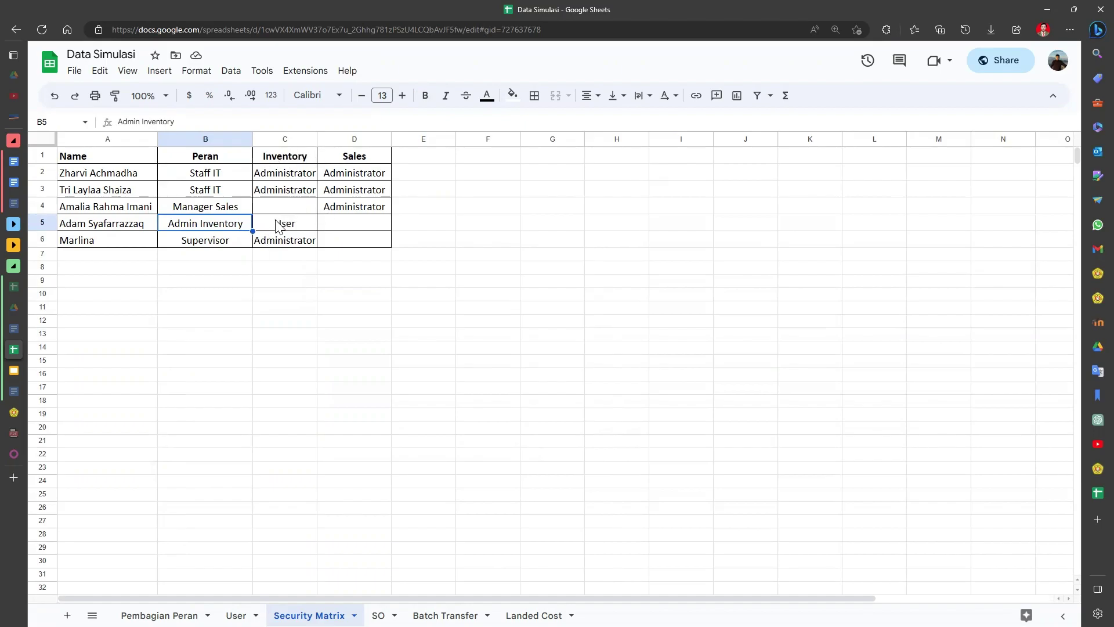
left_click(198, 243)
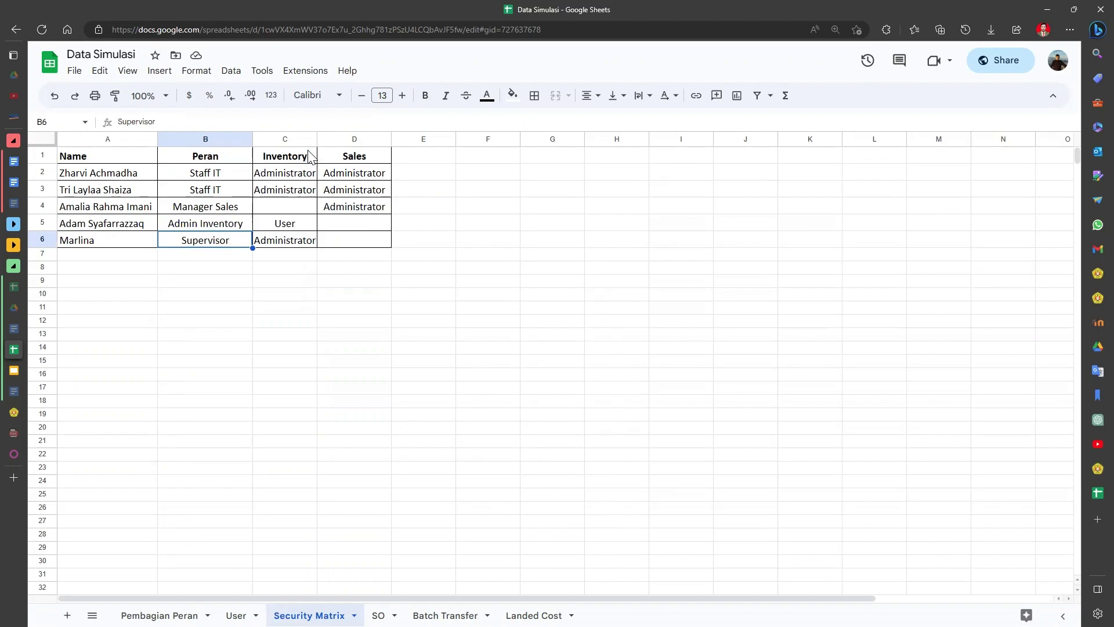
left_click(311, 272)
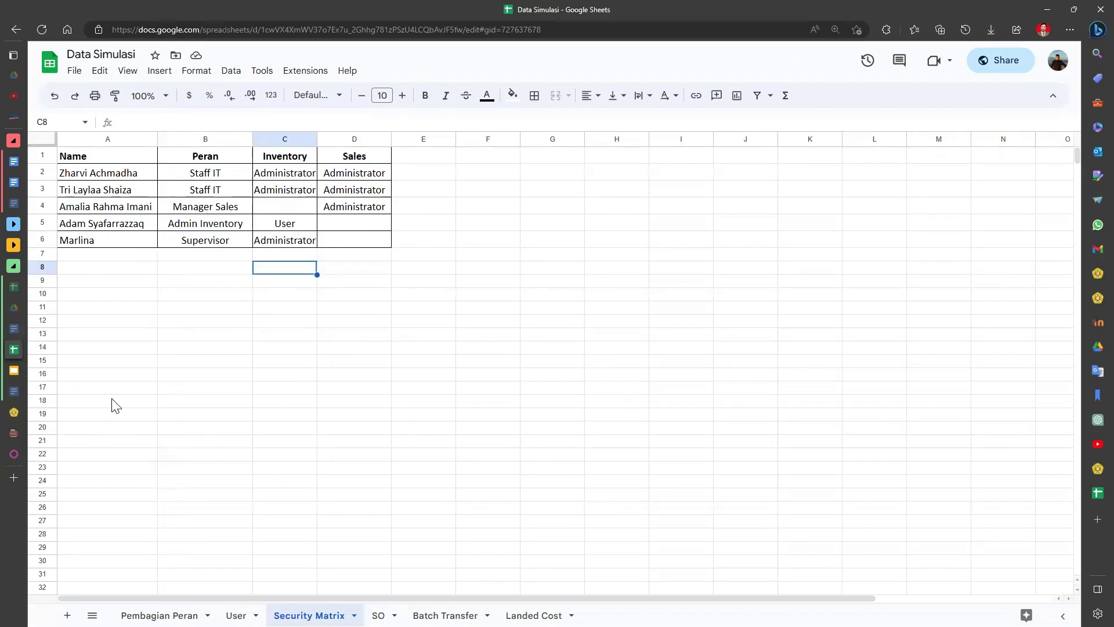
- Switch to Odoo, open the CP119 user and check its Sales and Inventory access rights
left_click(13, 455)
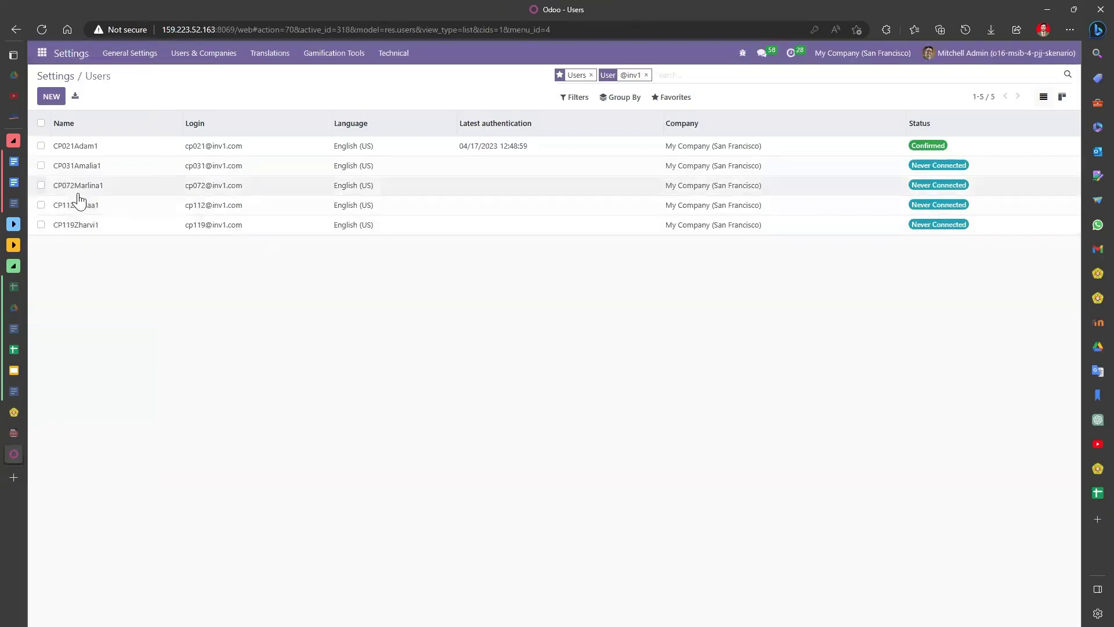
left_click(110, 232)
scroll(324, 278, "down", 1)
scroll(324, 278, "down", 5)
scroll(618, 156, "up", 2)
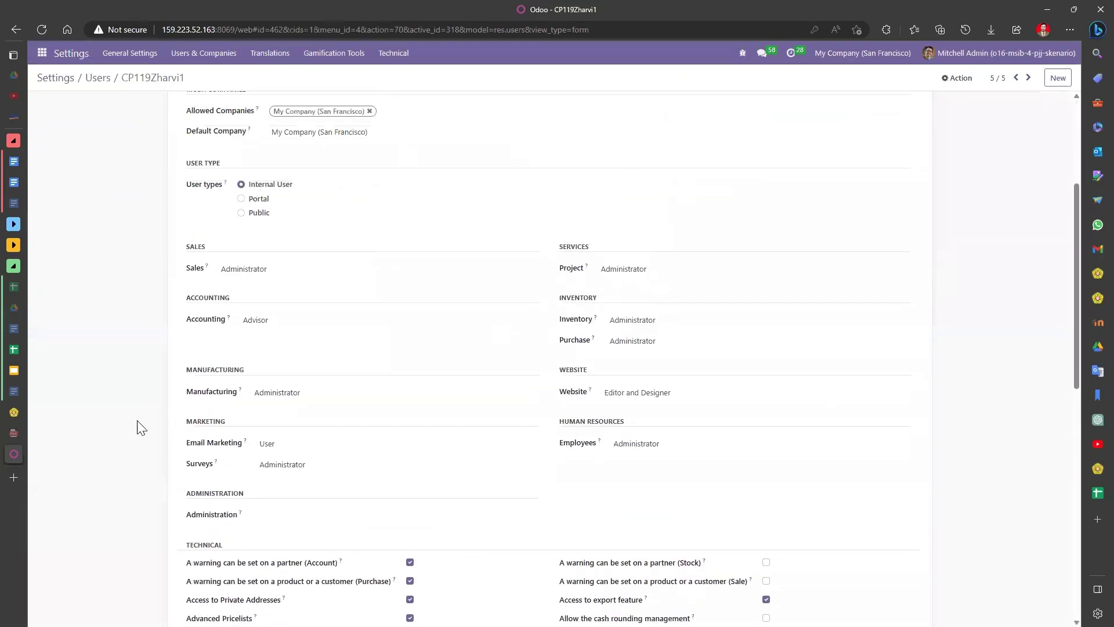
left_click(663, 273)
left_click(645, 301)
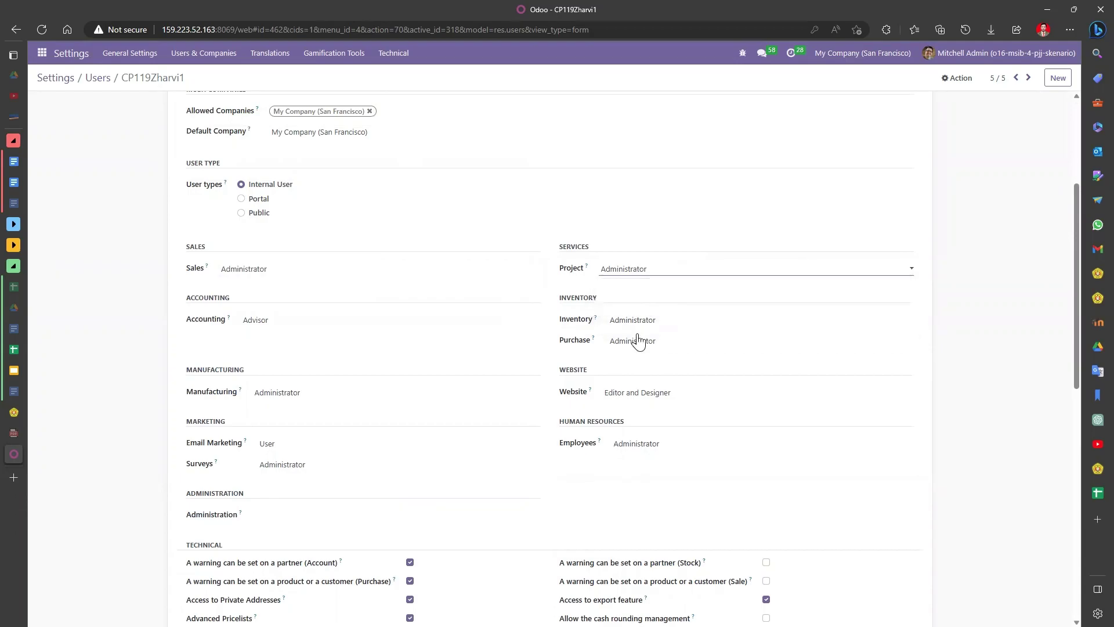
scroll(180, 246, "up", 3)
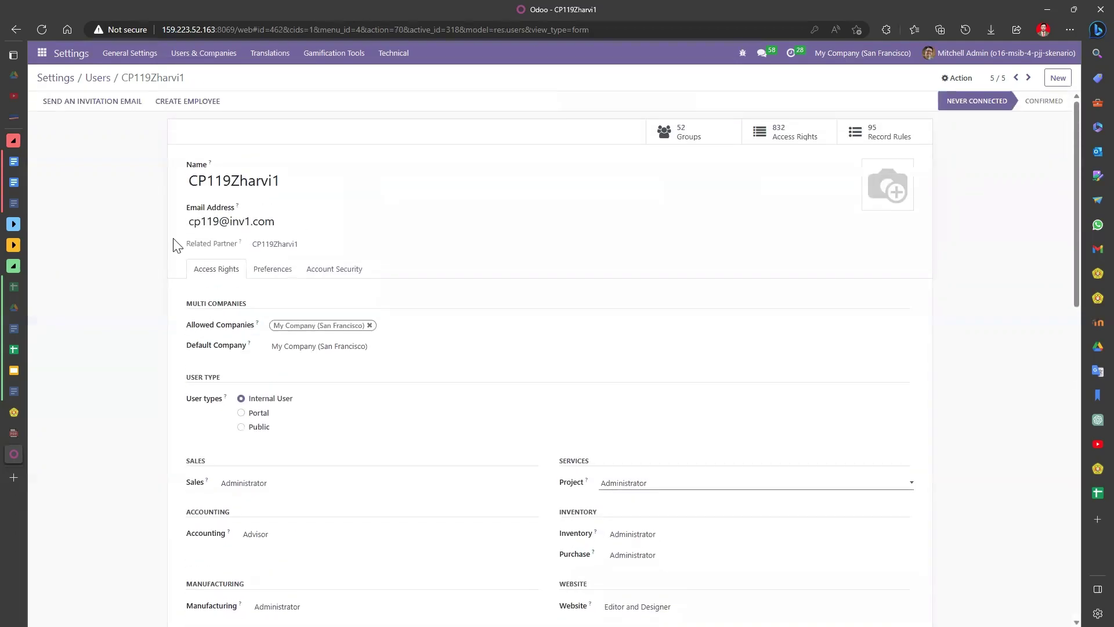
- Return to the users list, open the CP112 user and check its access rights
left_click(88, 80)
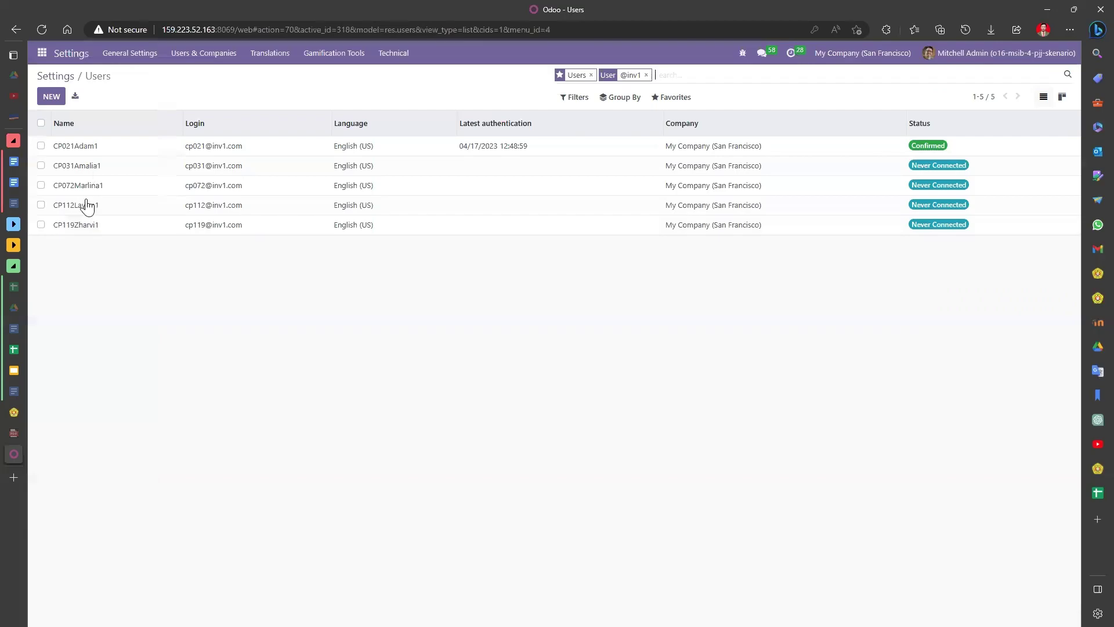
left_click(98, 205)
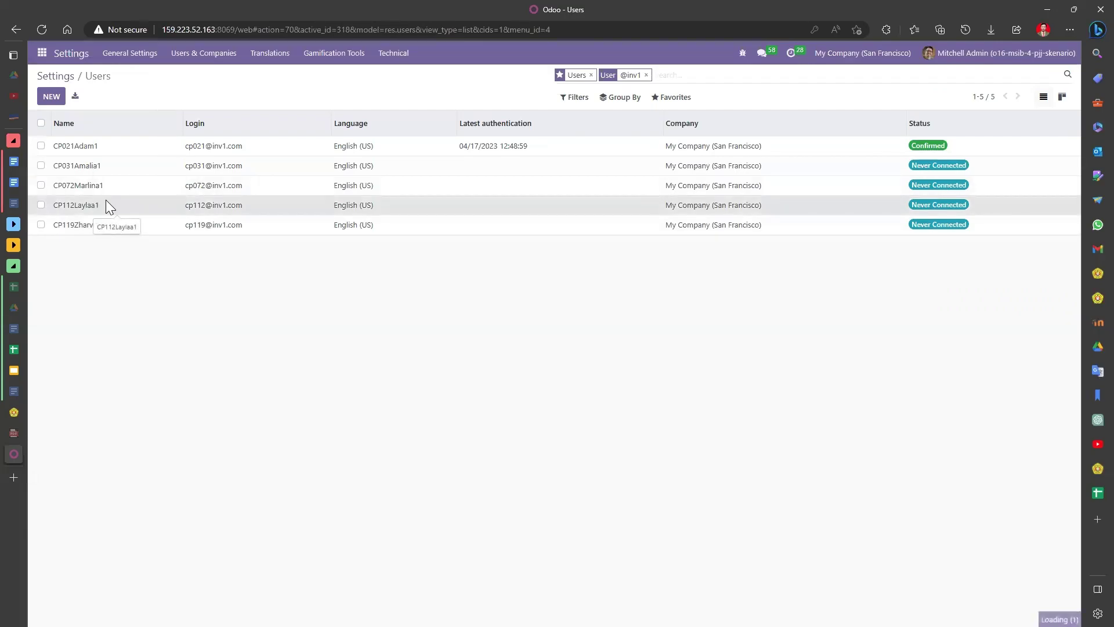
scroll(667, 249, "down", 4)
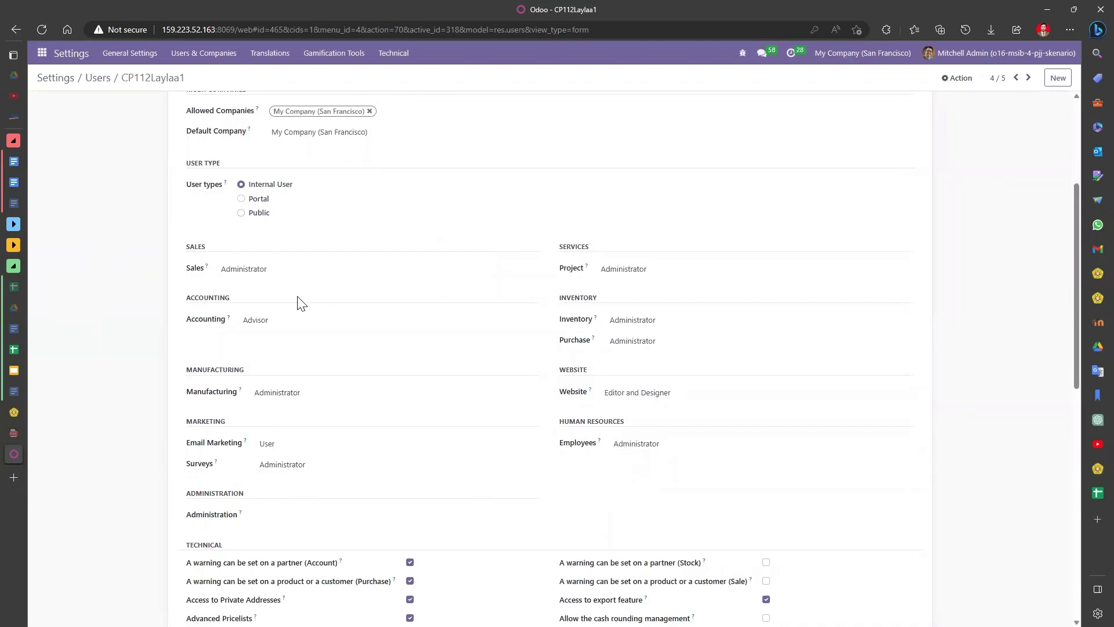
scroll(179, 165, "up", 4)
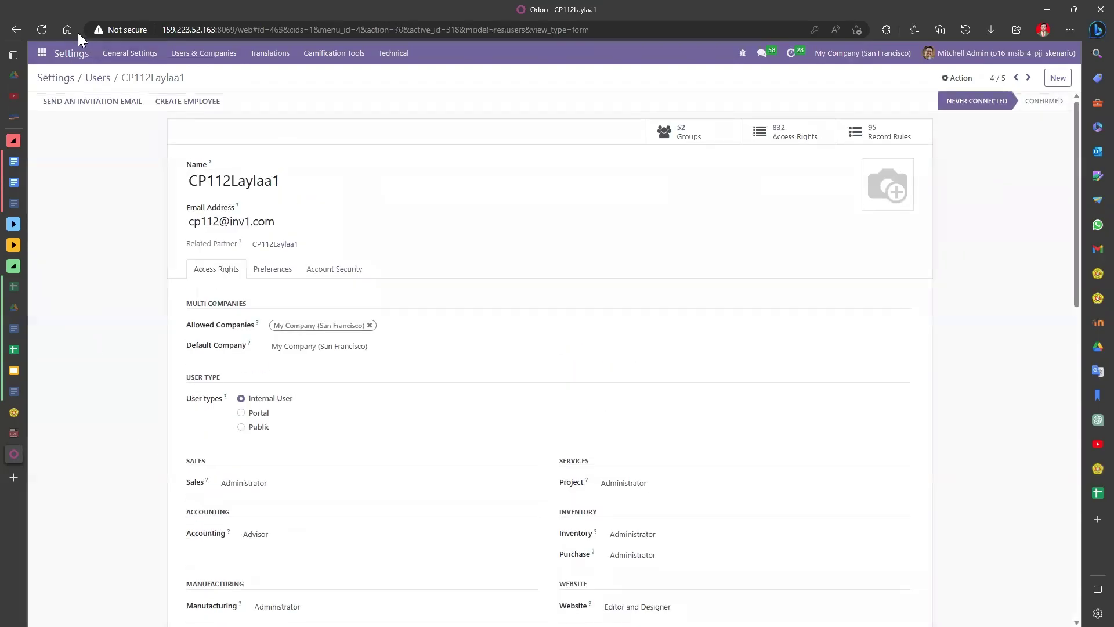
left_click(60, 84)
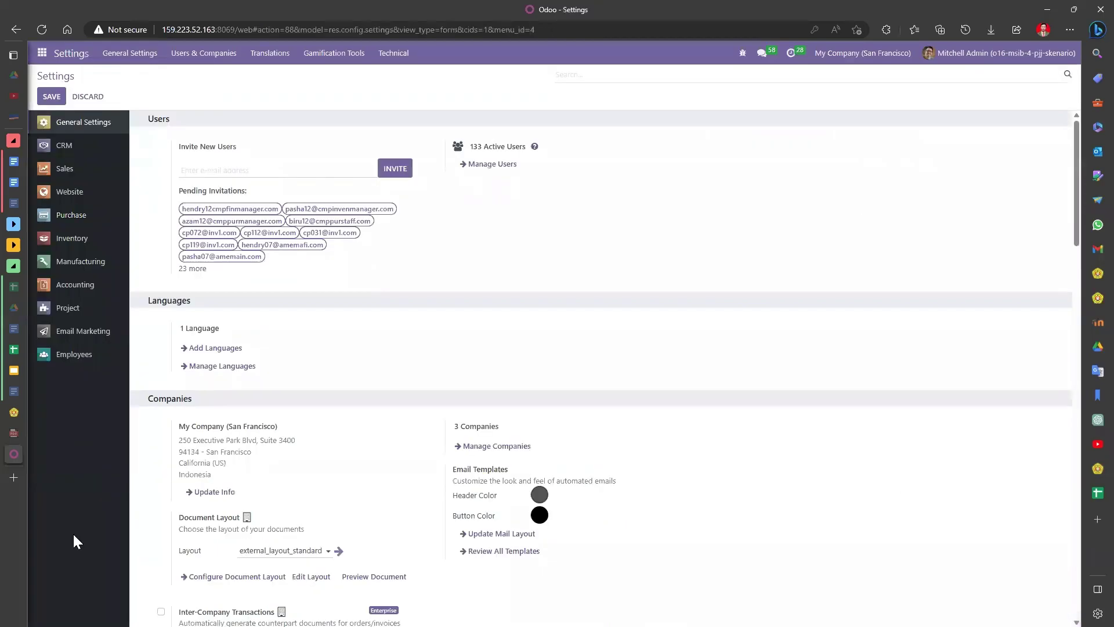
left_click(489, 165)
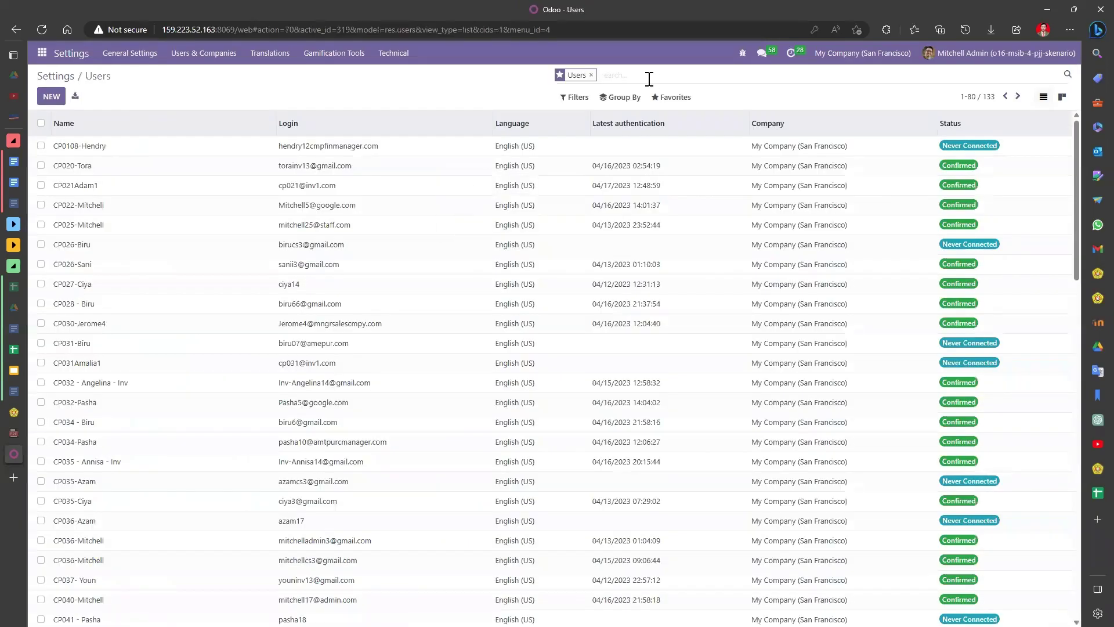
type("@inv1")
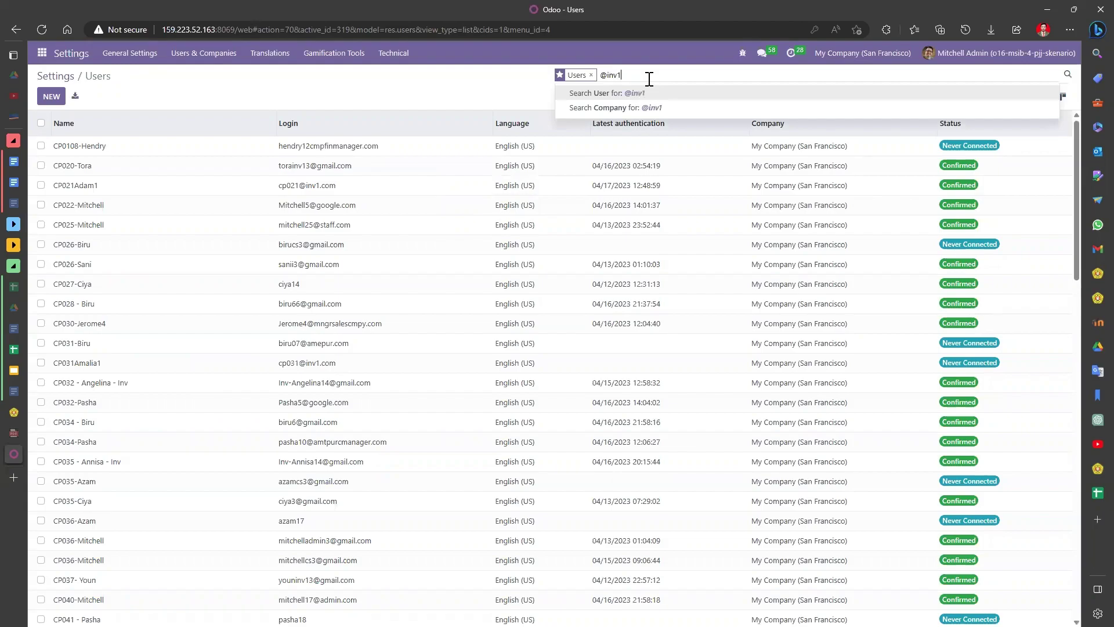
key("Return")
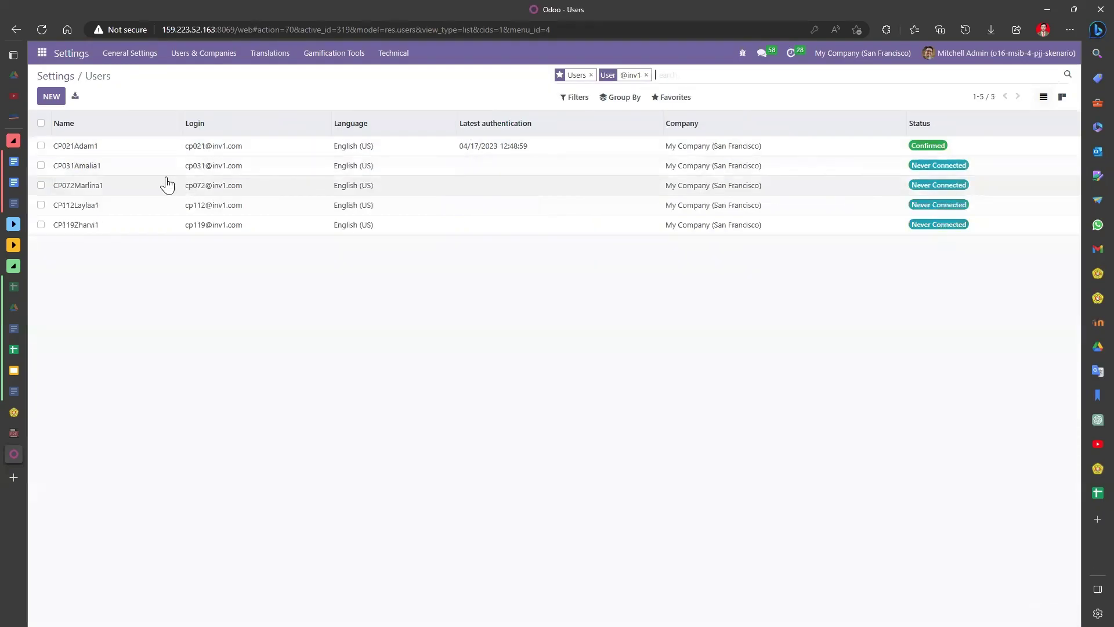
- Open the CP031 user and clear its Accounting, Manufacturing, Email Marketing and Surveys access rights
left_click(125, 171)
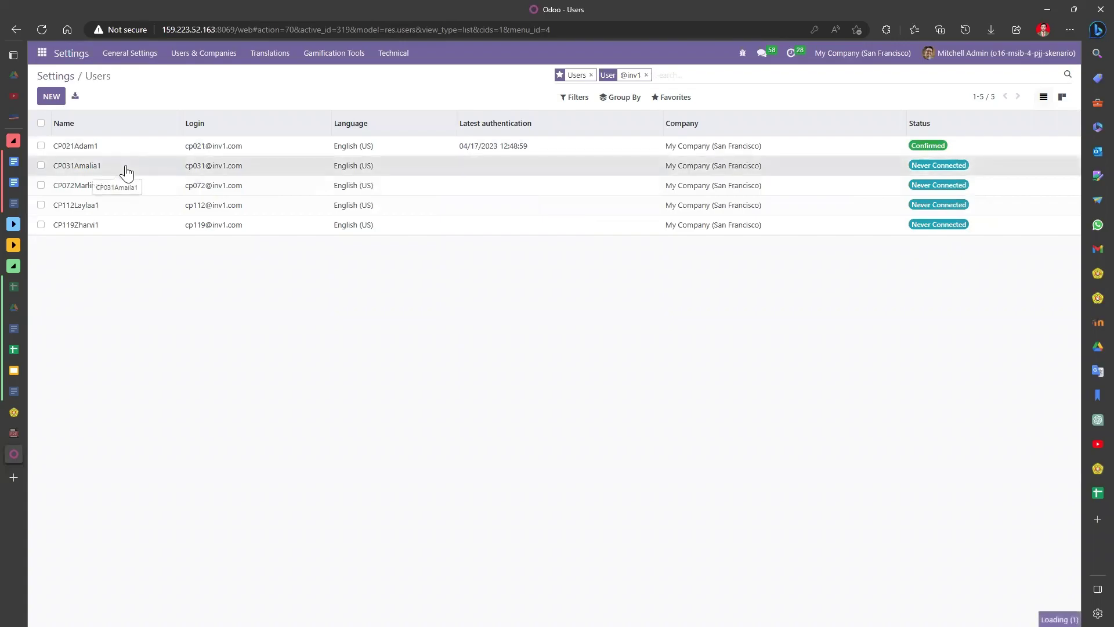
scroll(421, 323, "down", 4)
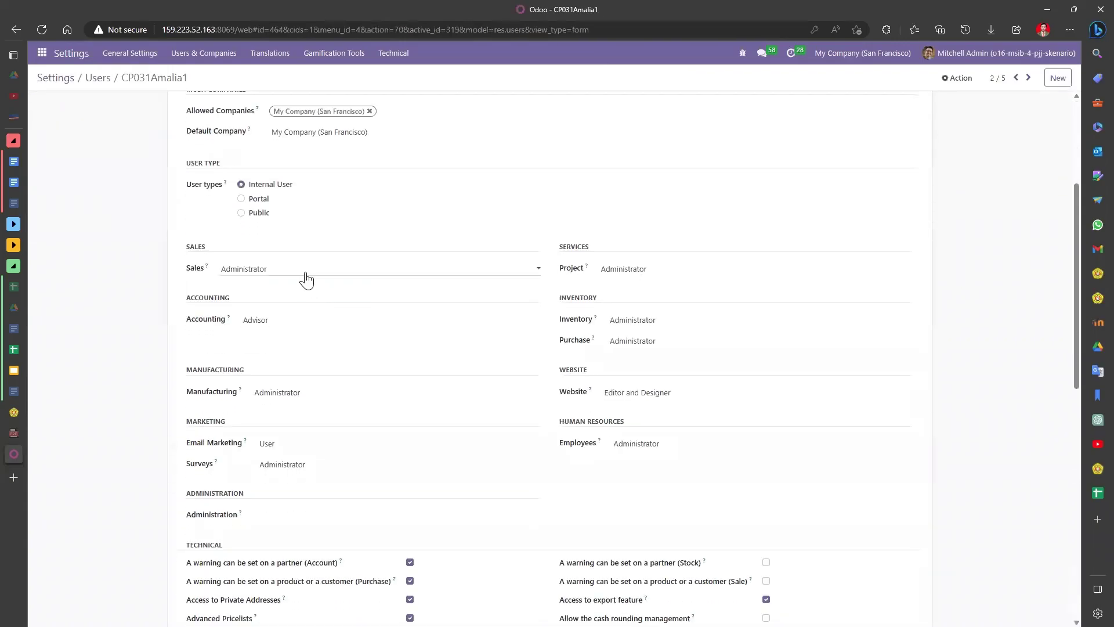
left_click(287, 320)
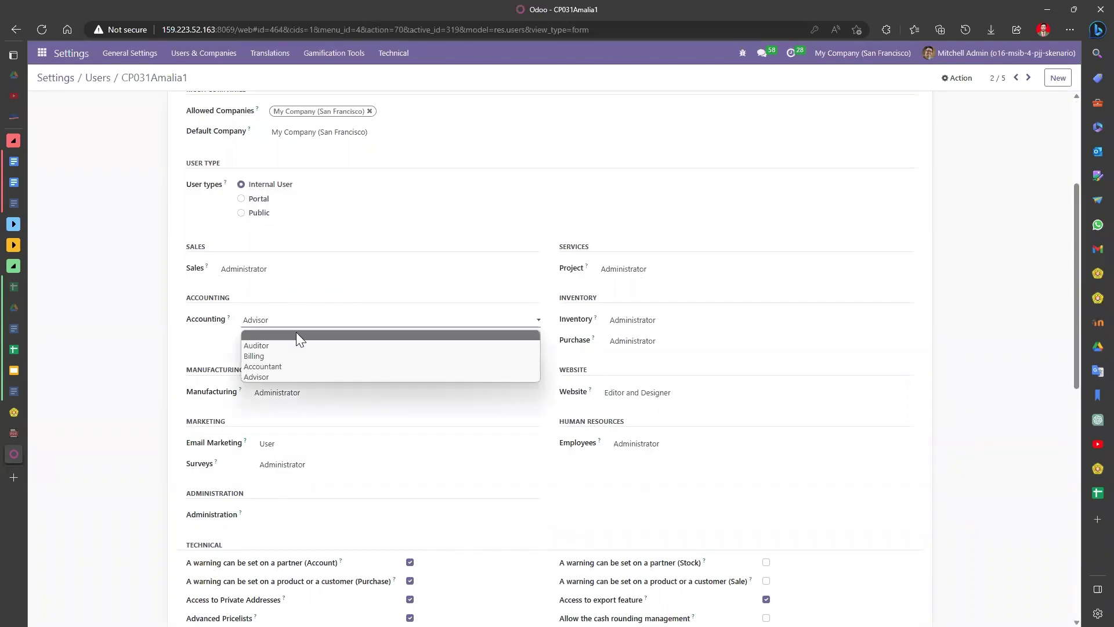
left_click(296, 332)
left_click(304, 393)
left_click(312, 407)
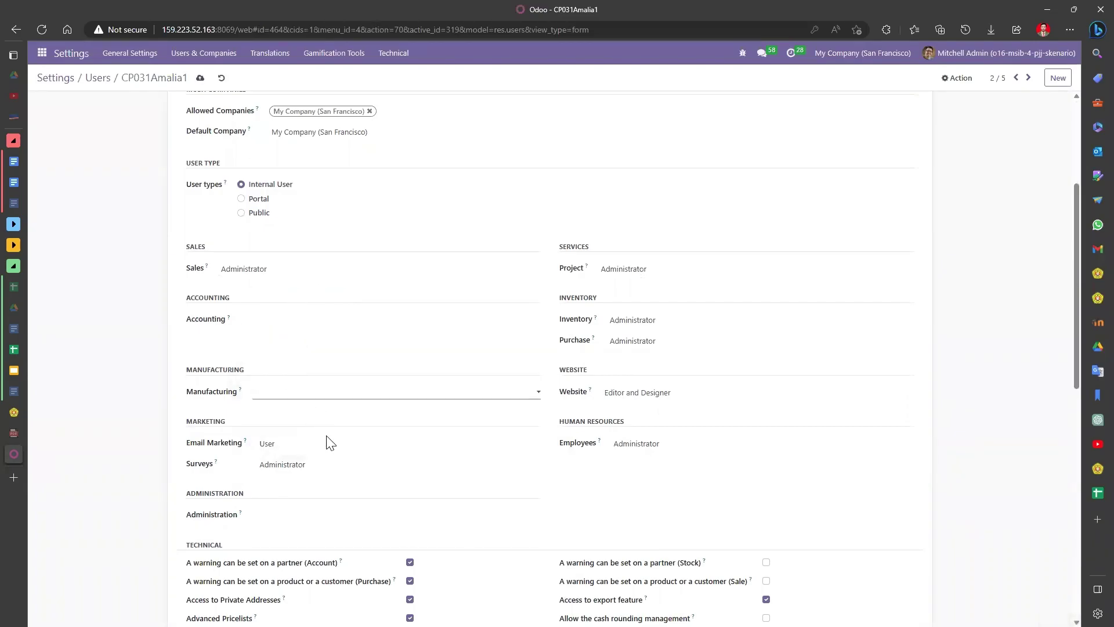
left_click(328, 445)
left_click(337, 456)
left_click(339, 464)
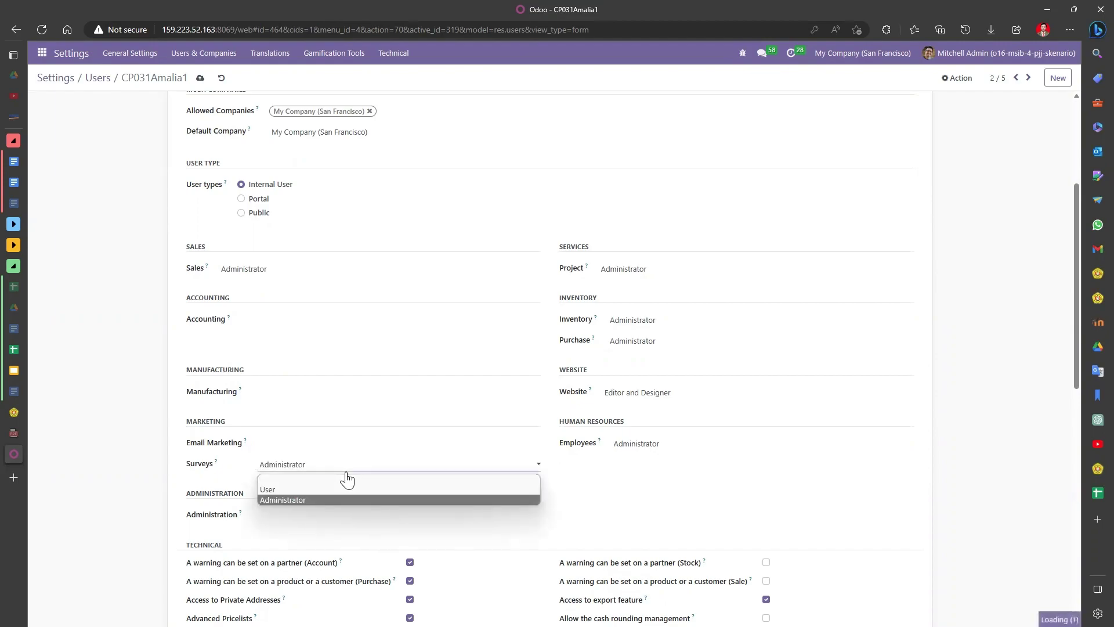
left_click(360, 479)
- Clear the CP031 user's Project, Inventory and Purchase access rights
left_click(632, 270)
left_click(646, 285)
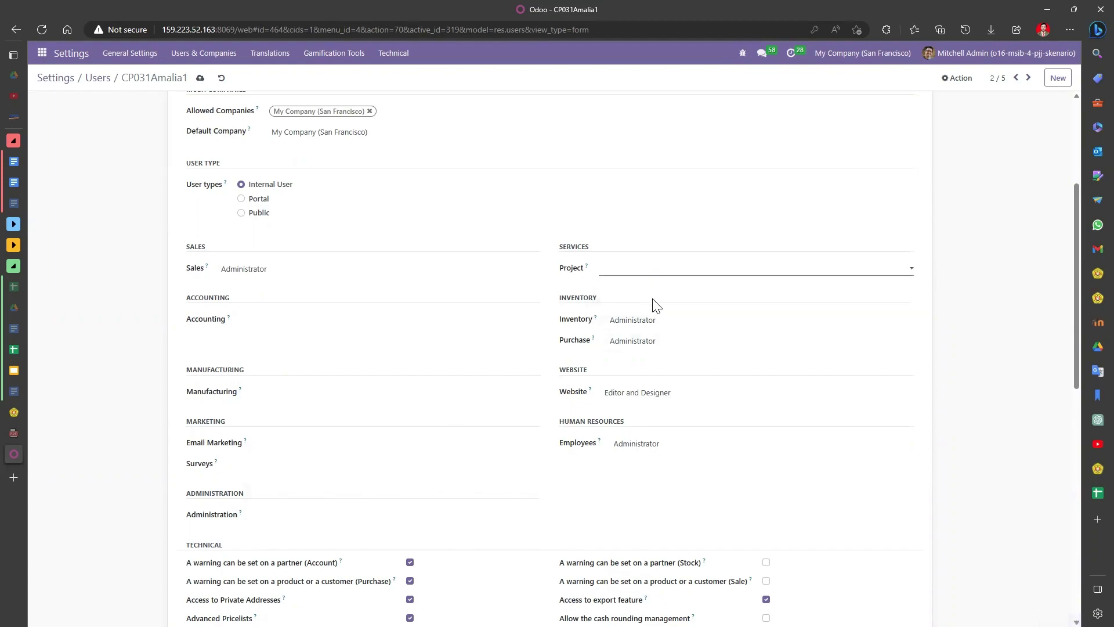
left_click(661, 320)
left_click(669, 335)
left_click(671, 342)
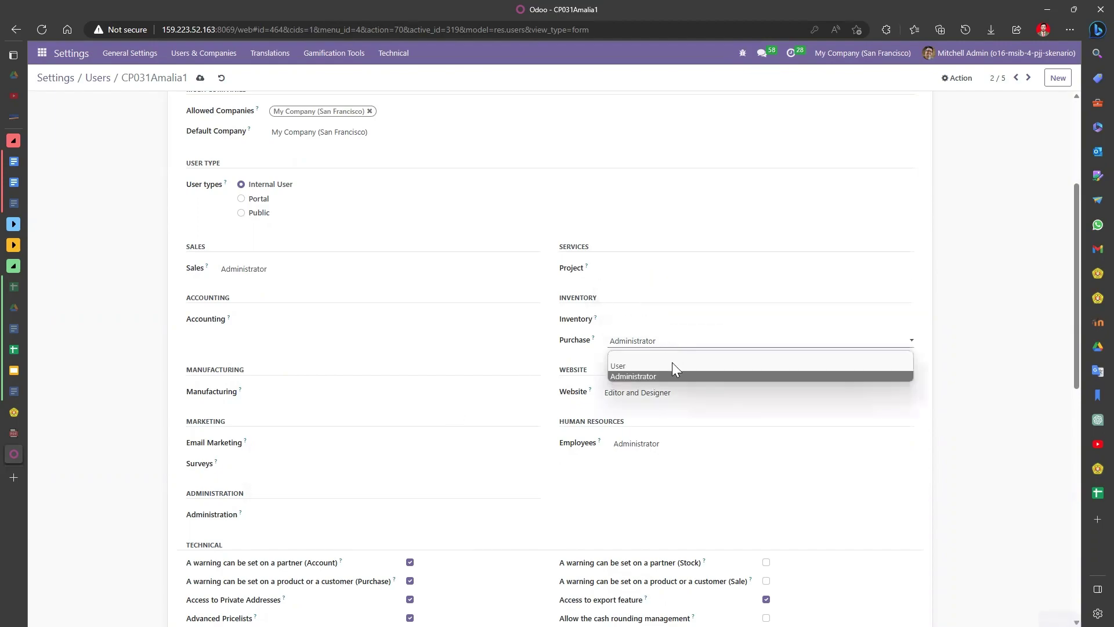
left_click(671, 356)
- Clear the CP031 user's Employees access, set Website to Restricted Editor and save the record
left_click(671, 392)
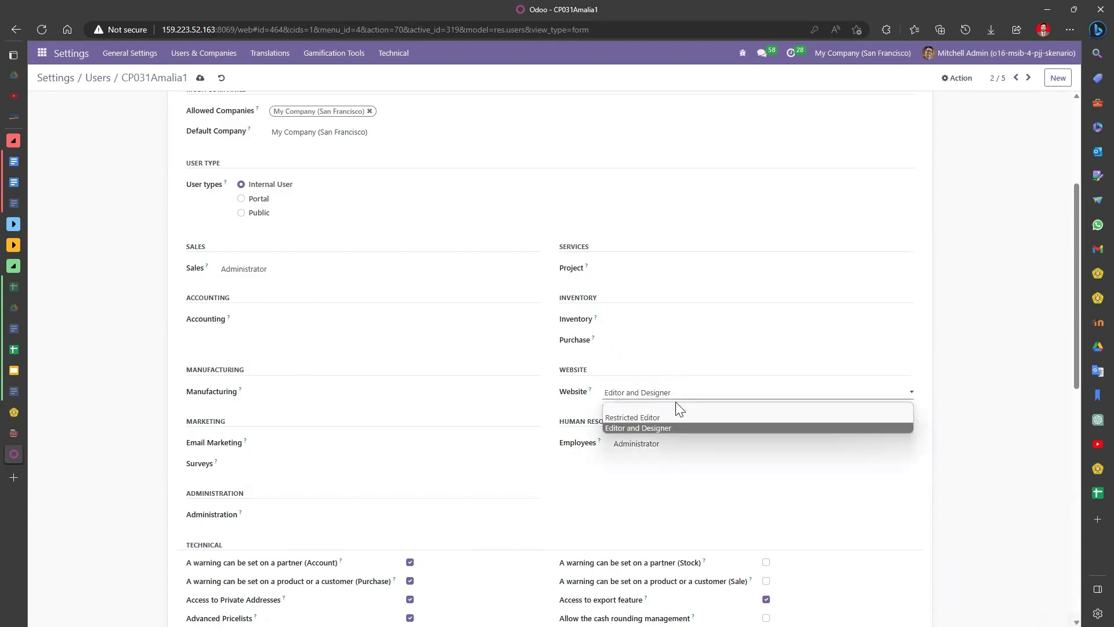
left_click(677, 408)
left_click(667, 444)
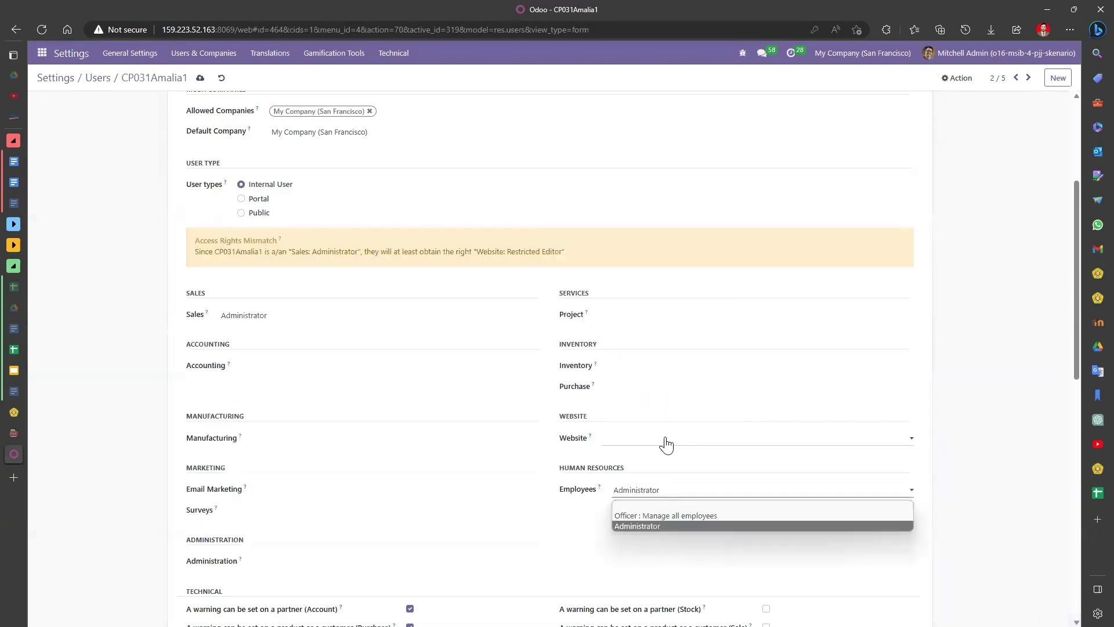
left_click(650, 502)
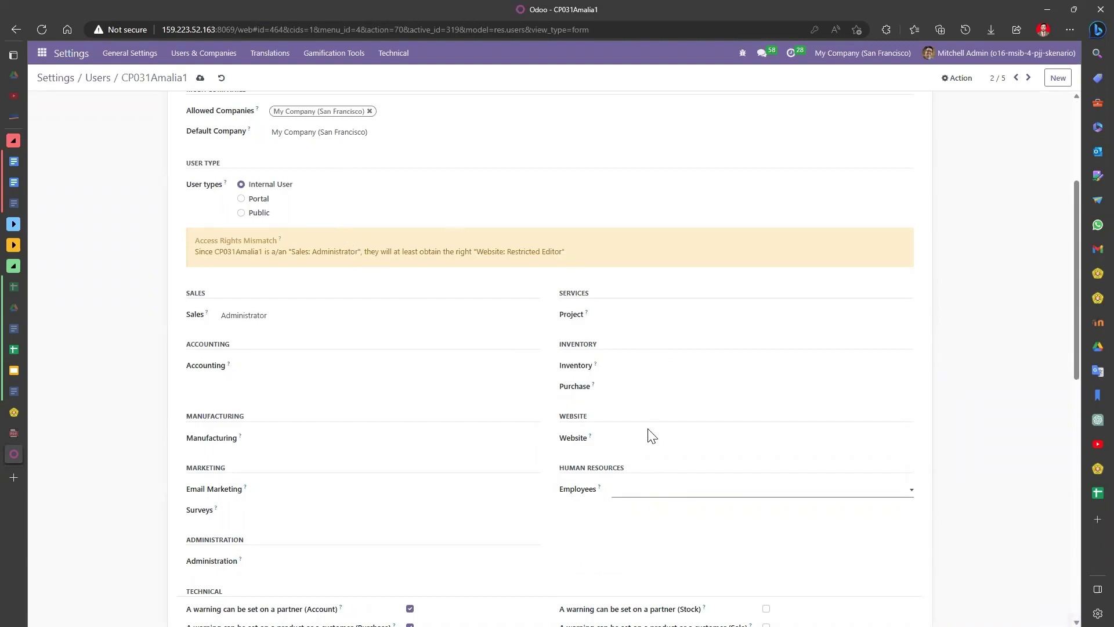
left_click(654, 442)
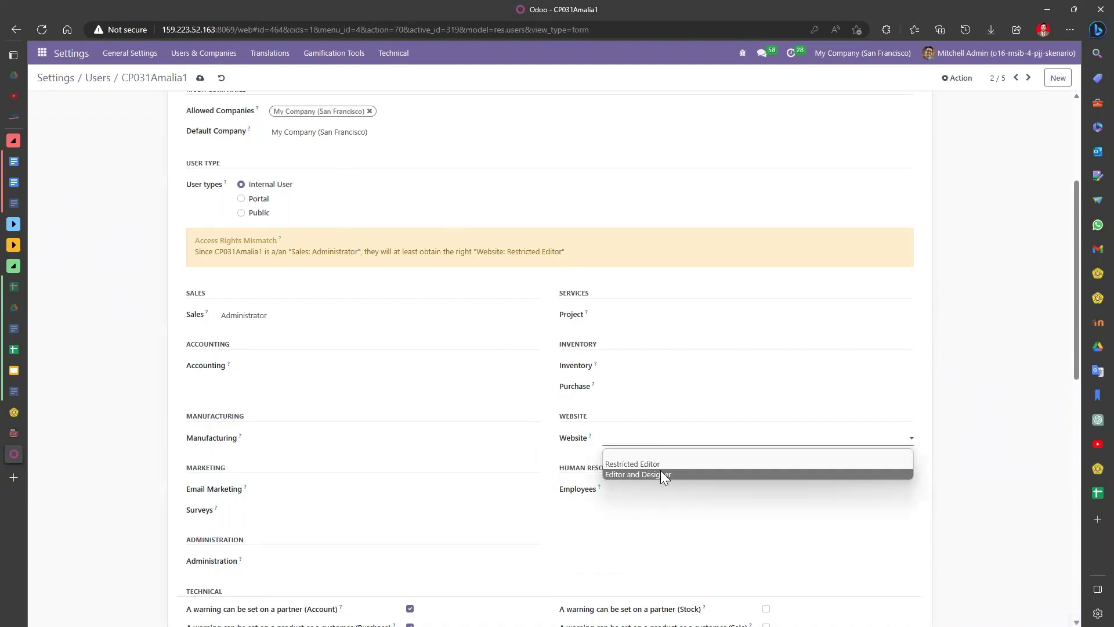
left_click(658, 464)
scroll(447, 182, "up", 4)
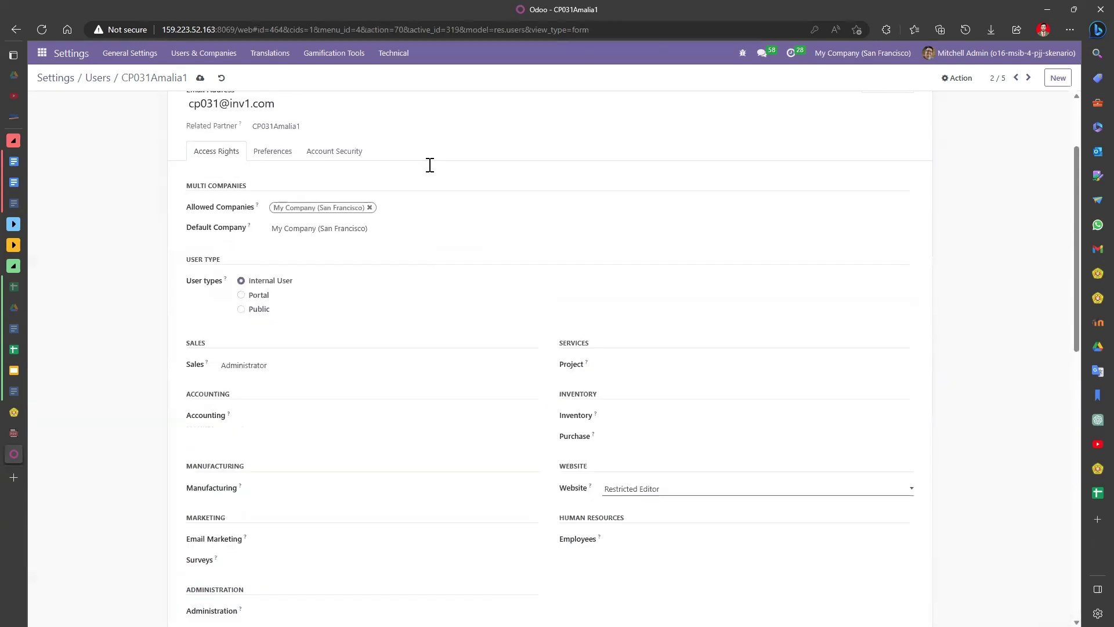
left_click(199, 80)
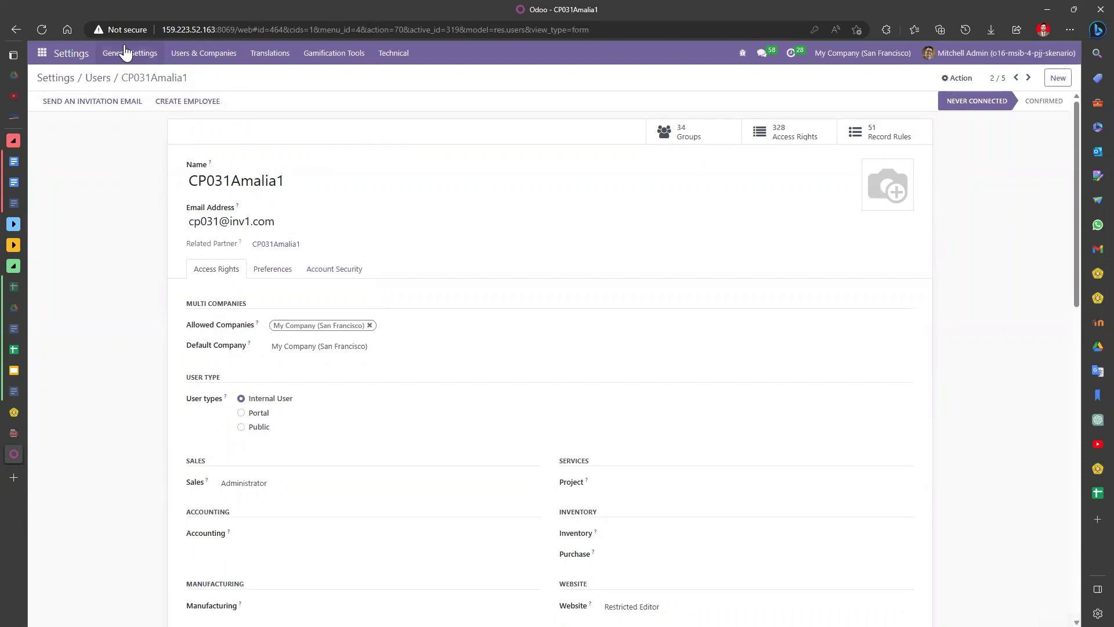
- Return to the users list, open the CP021 user and clear its Sales, Accounting, Email Marketing and Surveys access rights
left_click(99, 79)
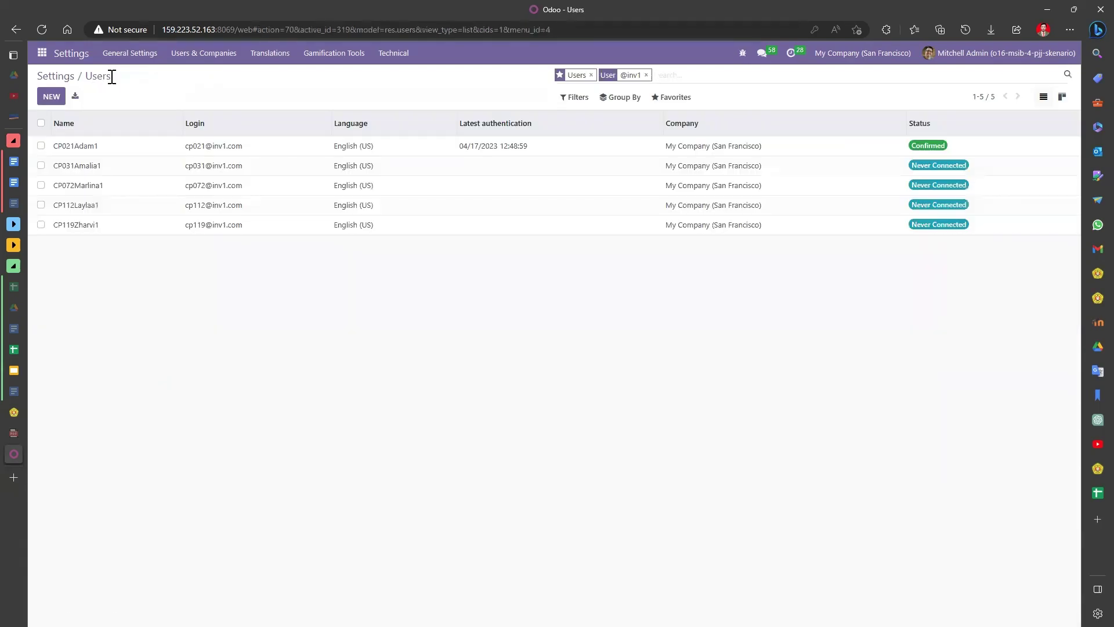
left_click(104, 145)
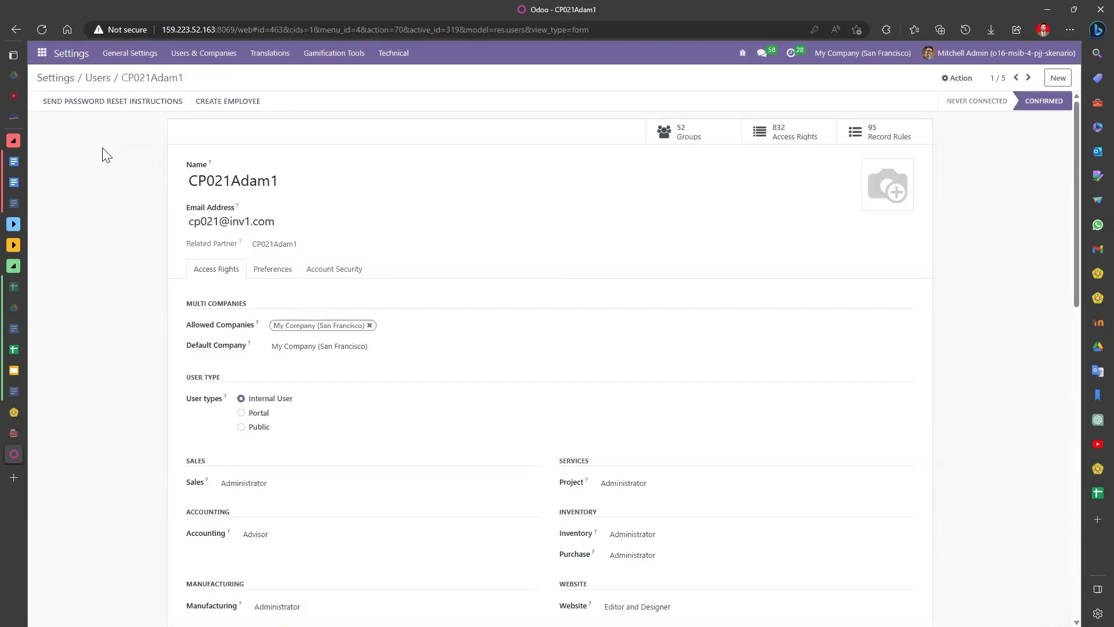
scroll(360, 249, "down", 4)
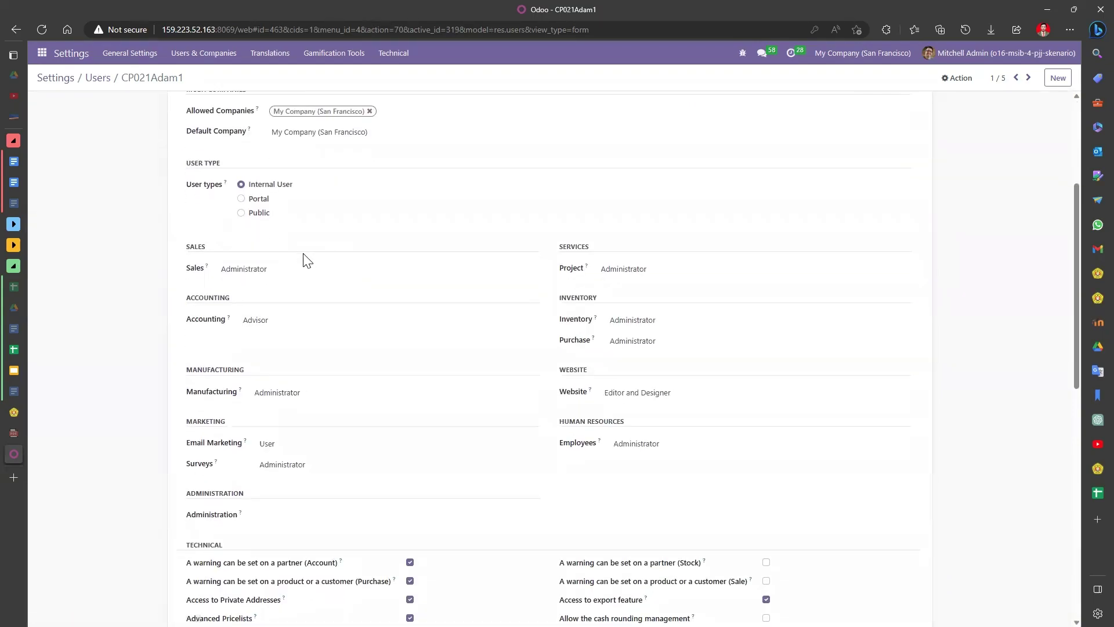
left_click(293, 276)
left_click(293, 281)
left_click(304, 326)
left_click(312, 333)
left_click(341, 445)
left_click(348, 456)
left_click(350, 465)
left_click(356, 479)
- Set the CP021 user's Inventory access to User and clear its Project and Purchase access rights
left_click(641, 270)
left_click(659, 285)
left_click(663, 329)
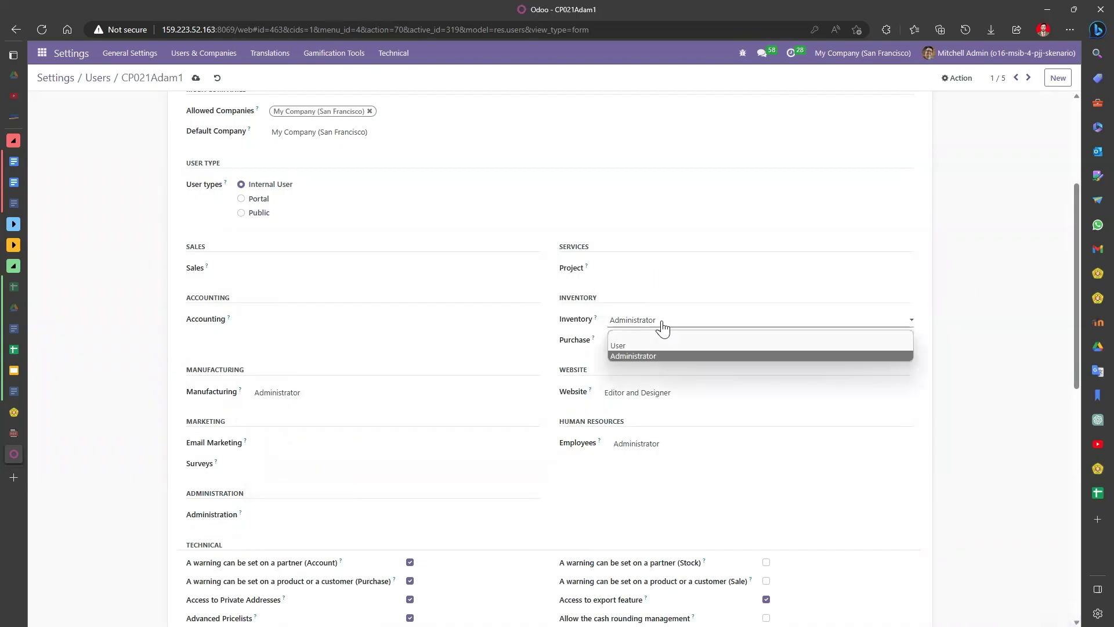
left_click(631, 347)
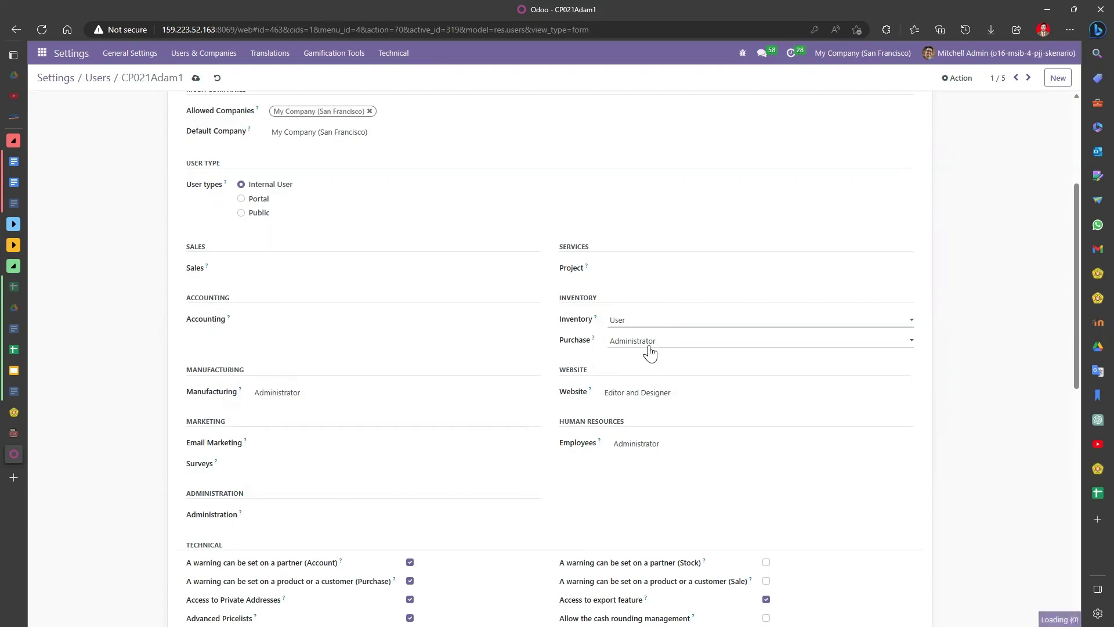
left_click(647, 348)
left_click(652, 359)
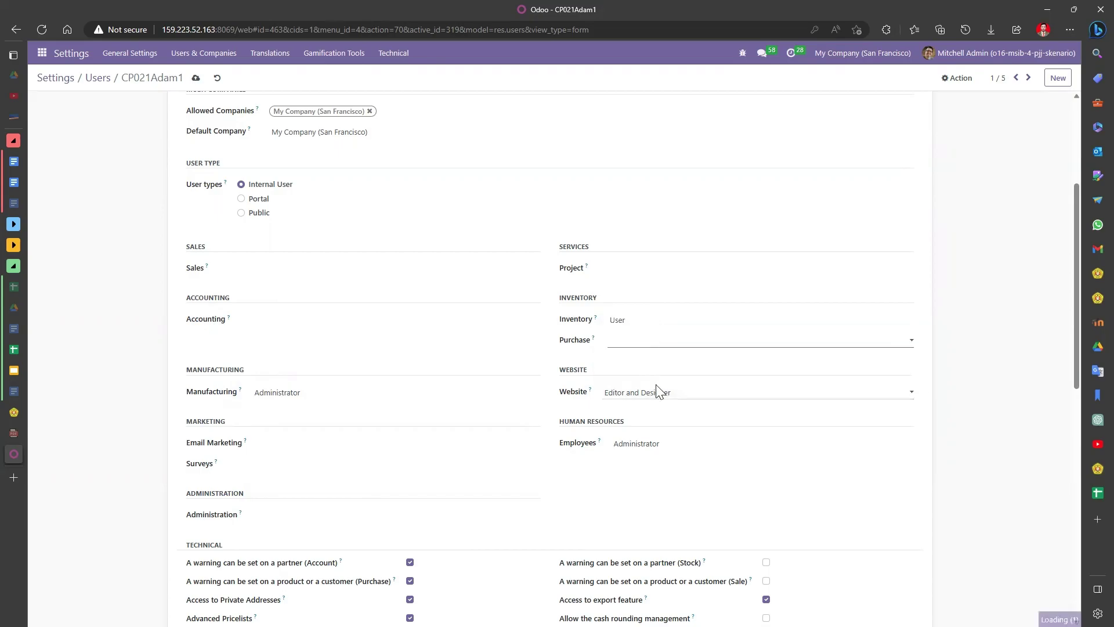
- Clear the CP021 user's Website and Employees access rights and save the record
left_click(662, 396)
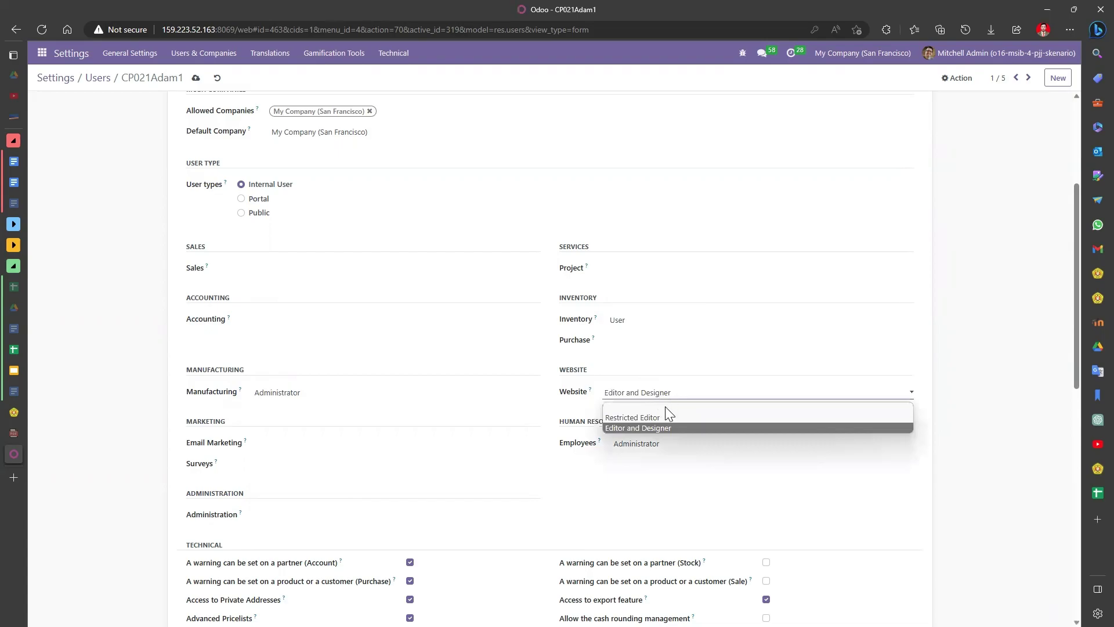
left_click(665, 406)
left_click(661, 443)
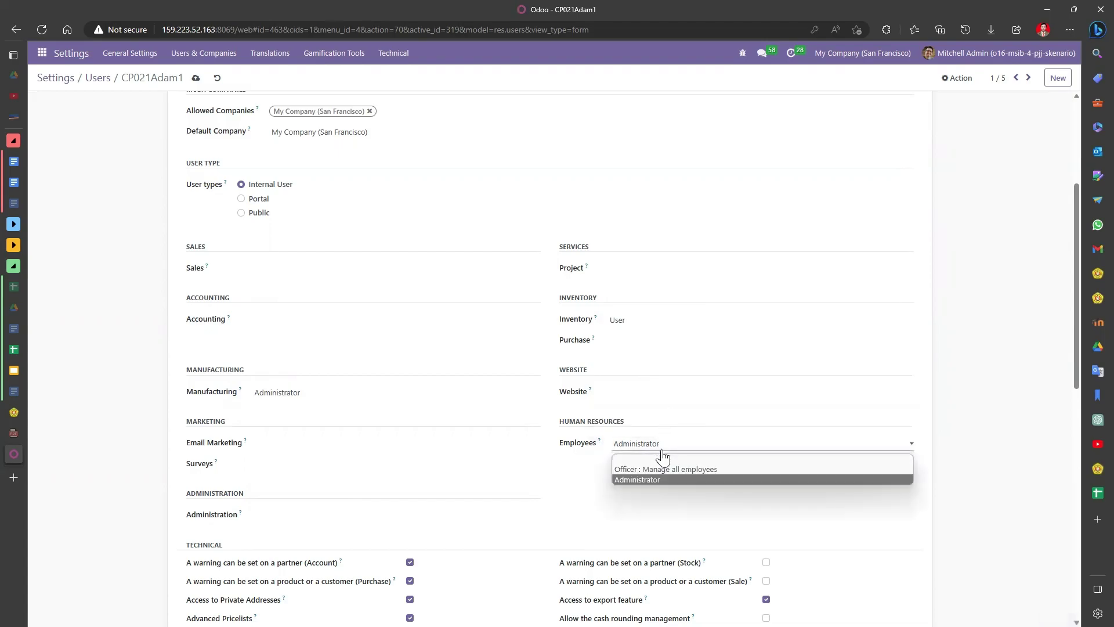
left_click(663, 458)
left_click(195, 78)
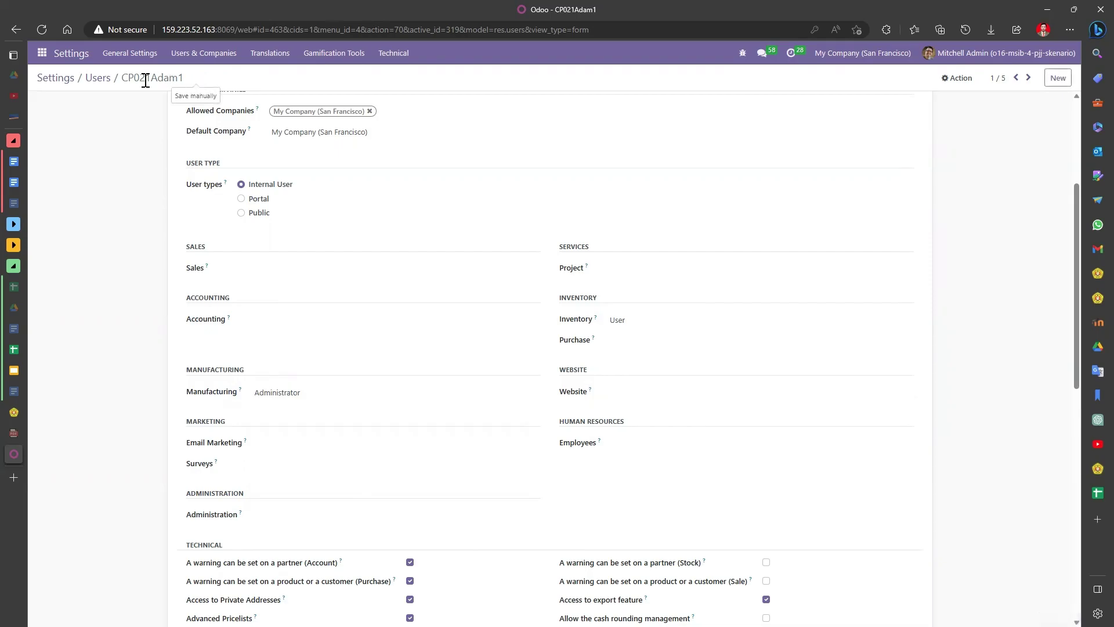
- Return to the users list, open the CP072 user and clear its Sales and Accounting access rights
left_click(97, 78)
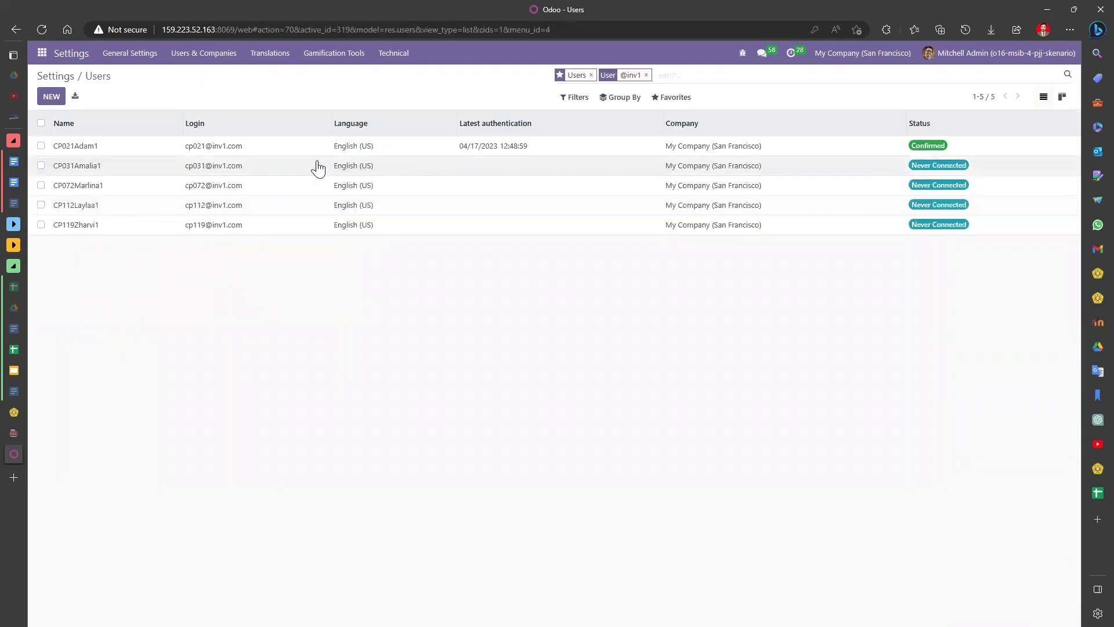
left_click(118, 192)
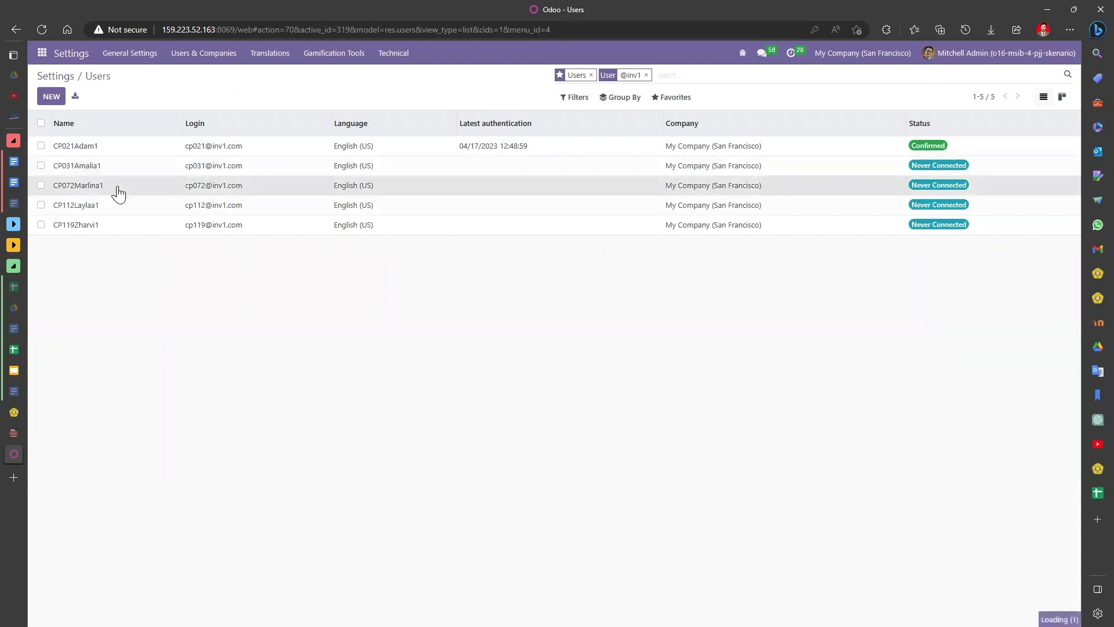
scroll(347, 235, "down", 2)
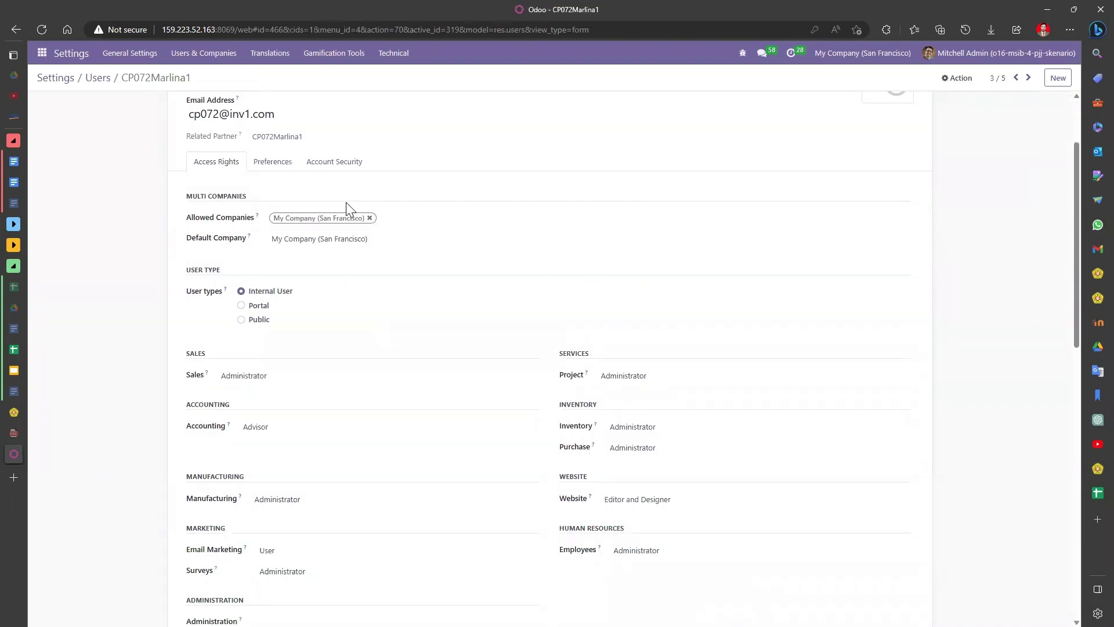
left_click(262, 383)
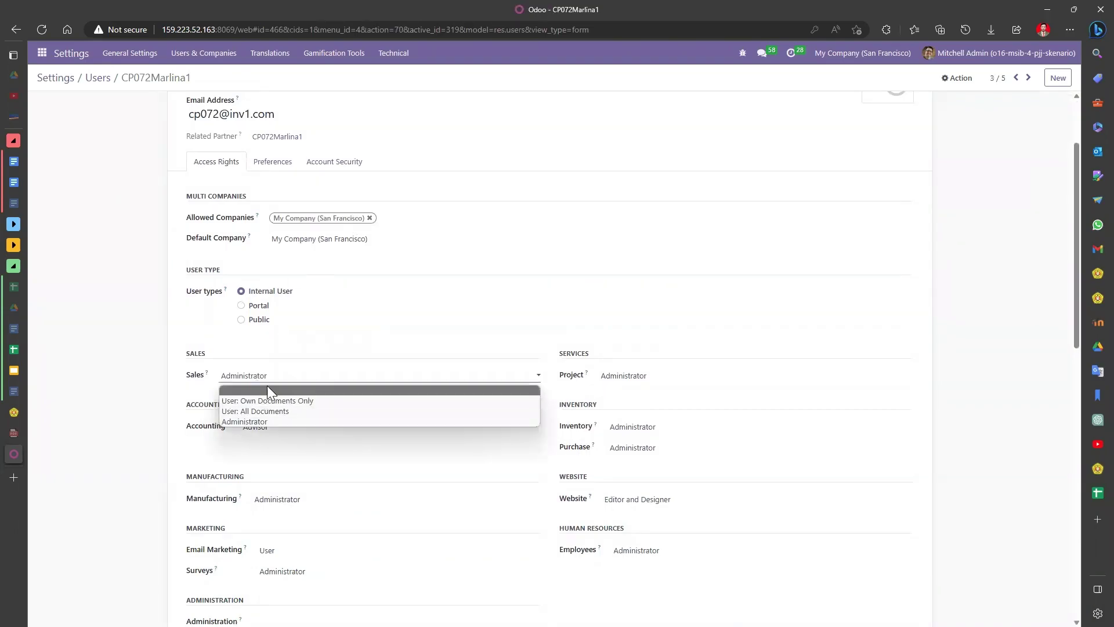
left_click(267, 387)
left_click(273, 432)
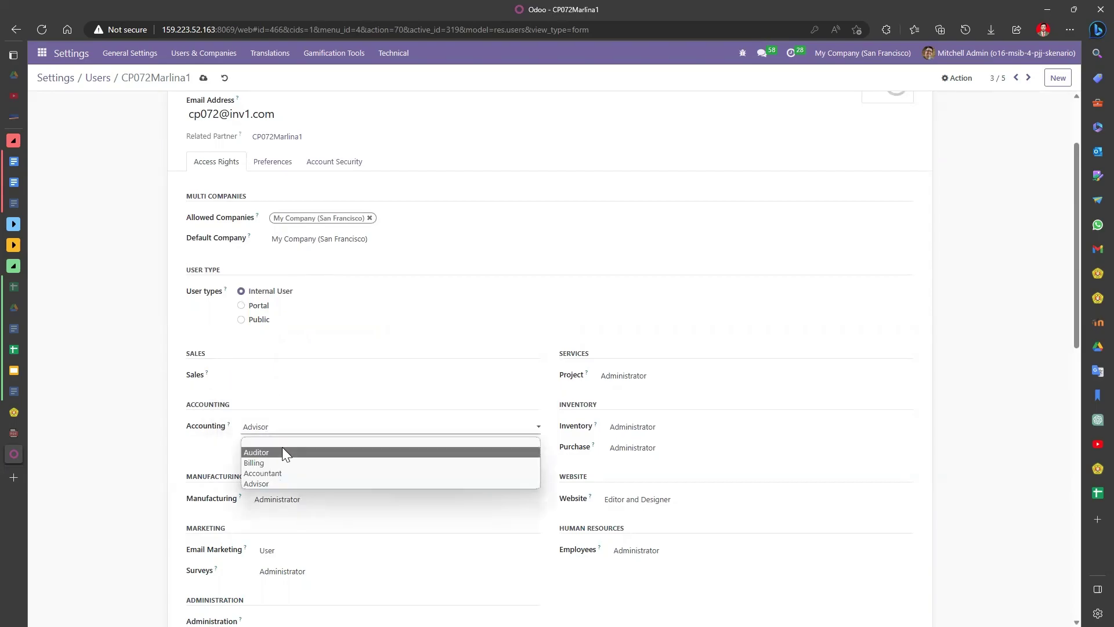
left_click(283, 439)
- Clear the CP072 user's Manufacturing, Email Marketing and Surveys access rights
scroll(295, 460, "down", 3)
left_click(357, 293)
left_click(363, 301)
left_click(356, 339)
left_click(368, 350)
left_click(371, 367)
left_click(378, 372)
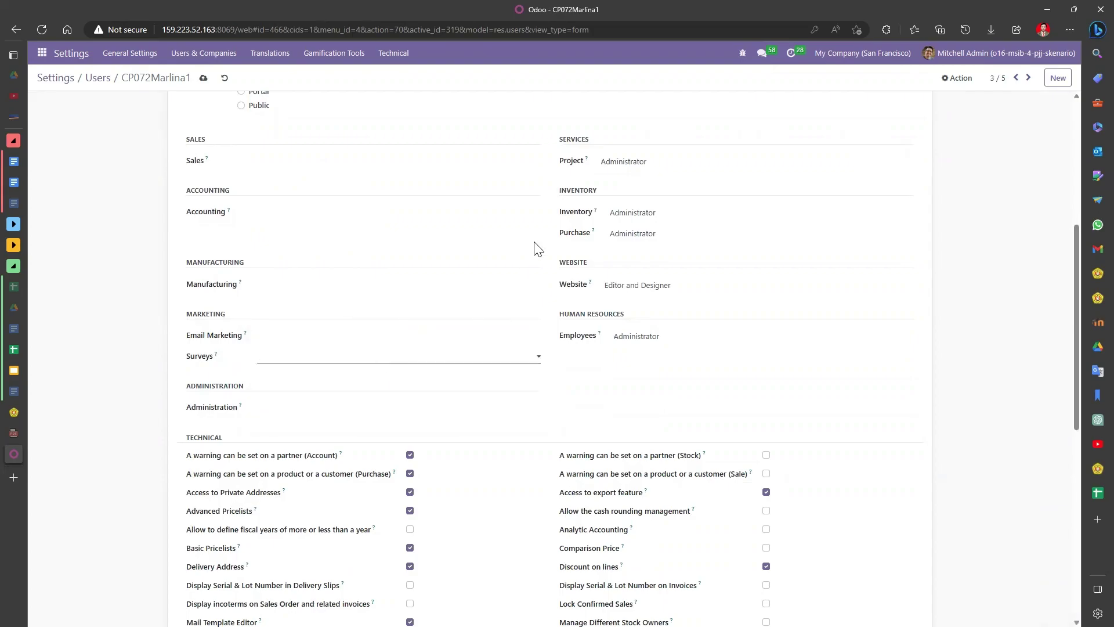
- Clear the CP072 user's Project and Purchase access rights, choosing Administrator for Inventory
left_click(629, 165)
left_click(638, 177)
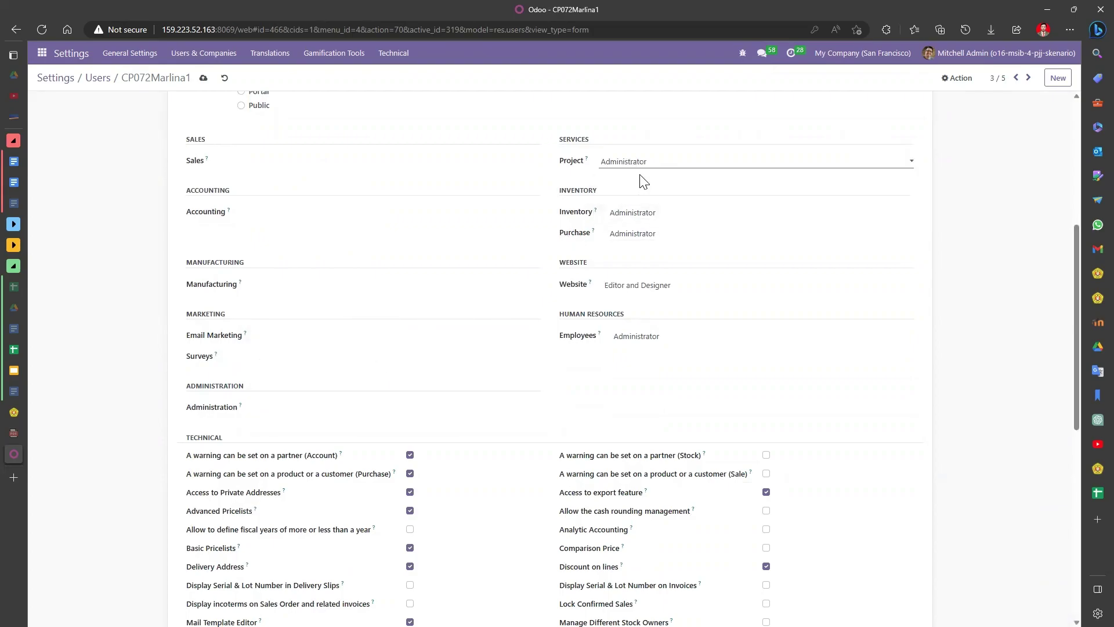
left_click(644, 213)
left_click(650, 248)
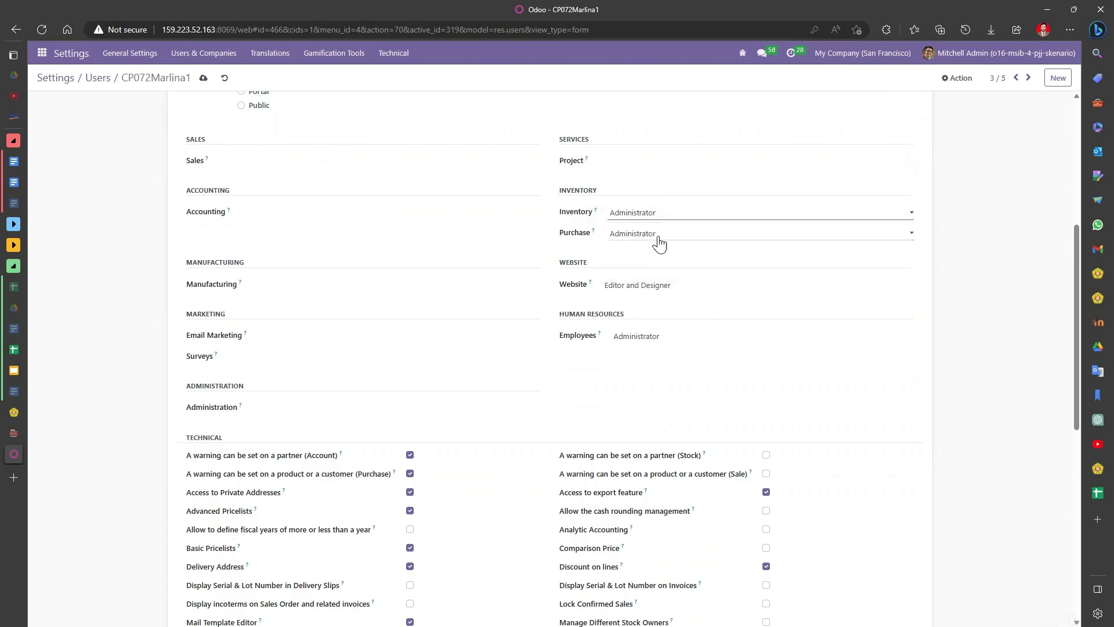
left_click(659, 234)
left_click(655, 244)
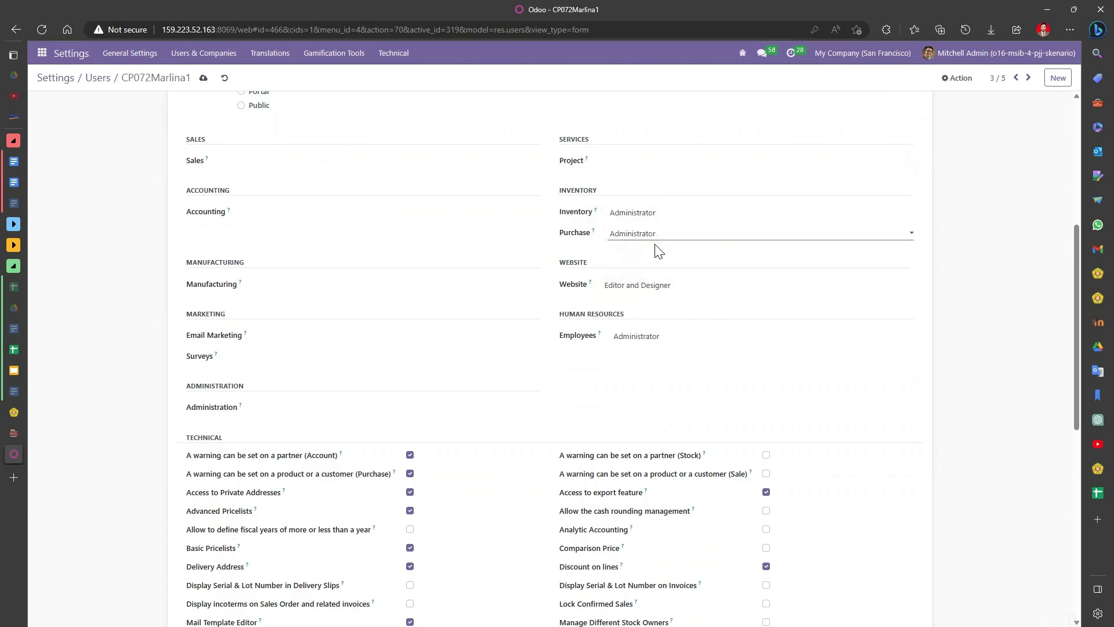
- Clear the CP072 user's Website and Employees access rights, save the record and return to the users list
left_click(642, 286)
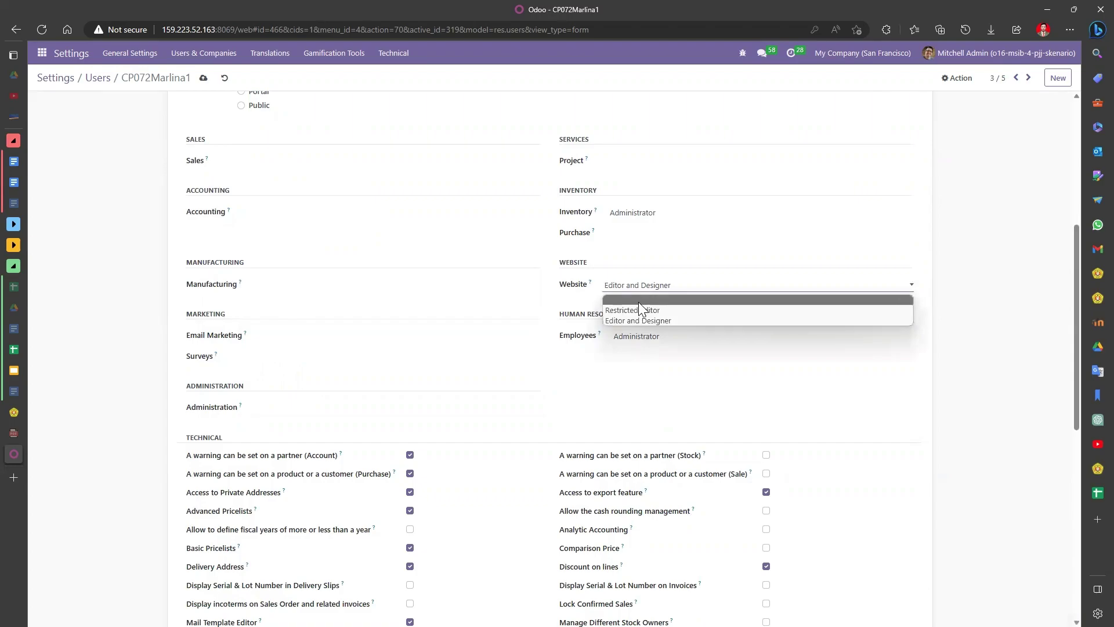
left_click(638, 301)
left_click(637, 338)
left_click(644, 351)
scroll(406, 232, "up", 5)
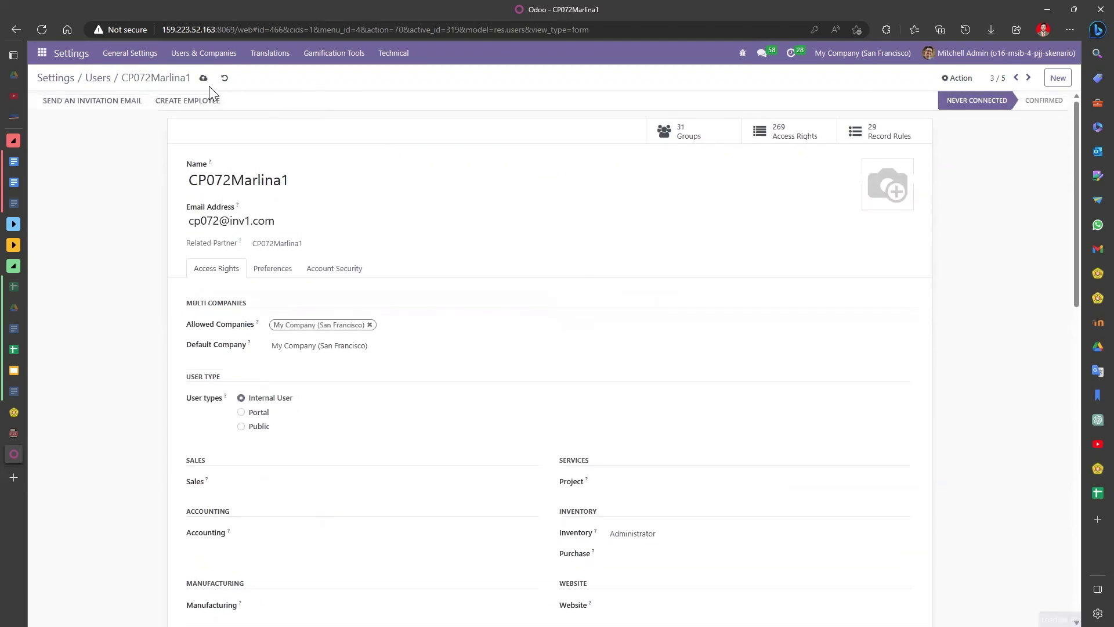
left_click(203, 78)
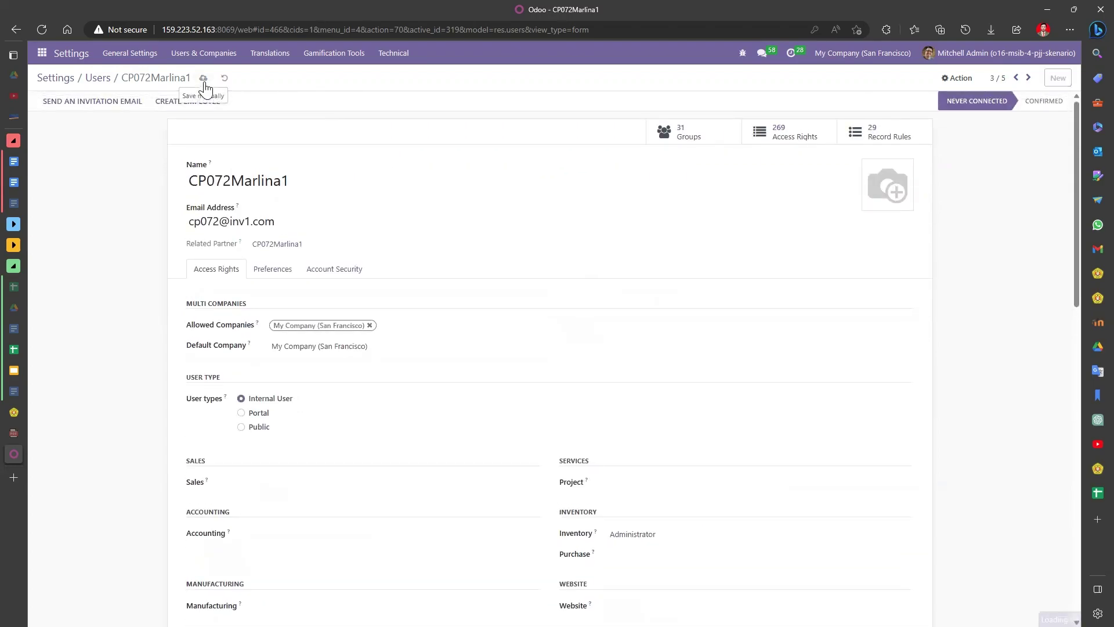
left_click(91, 78)
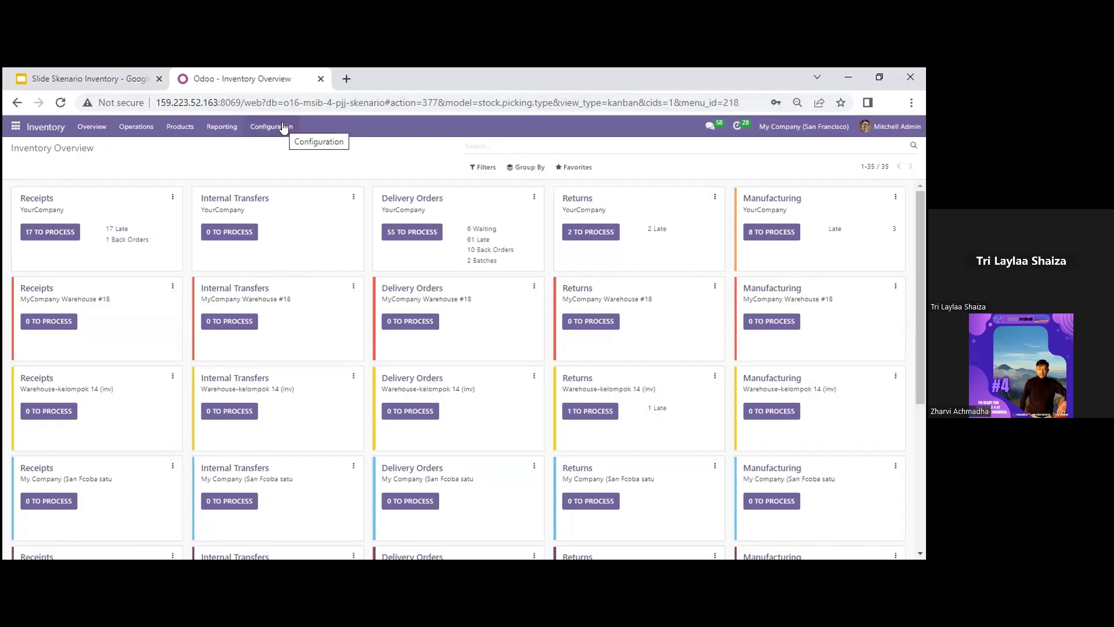
- Open the Inventory settings and review the operations, traceability, valuation and warehouse options
left_click(284, 126)
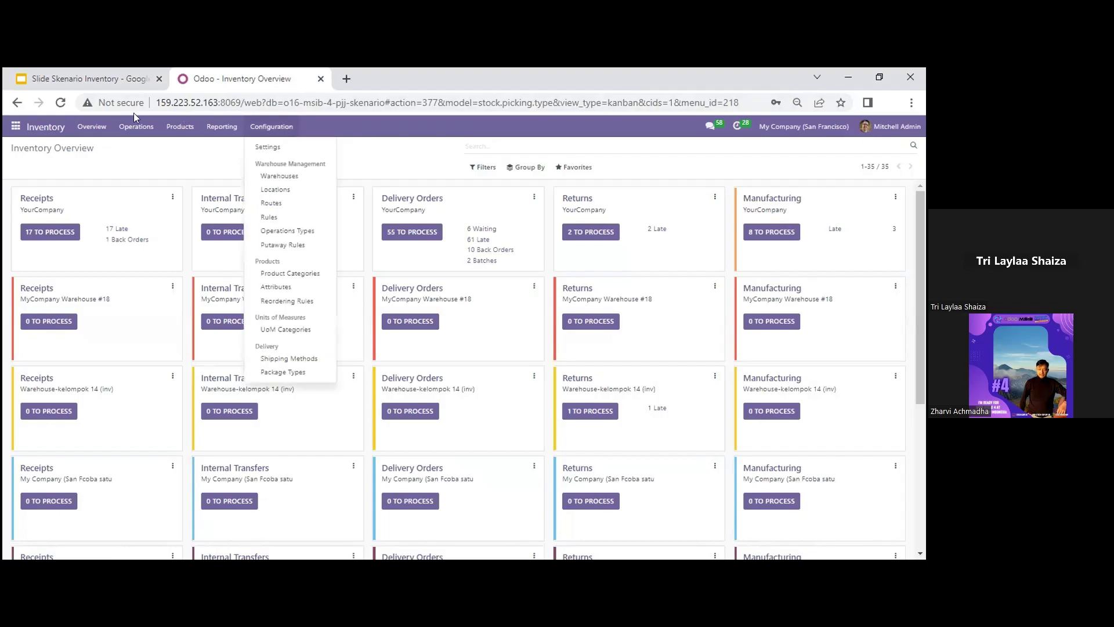
left_click(281, 145)
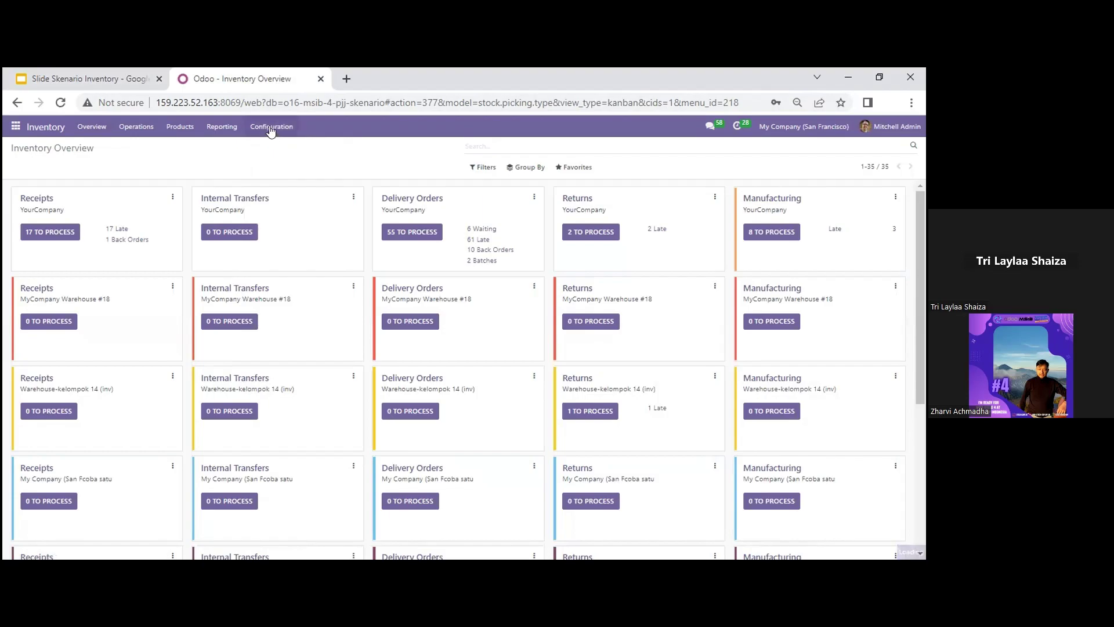
left_click(169, 132)
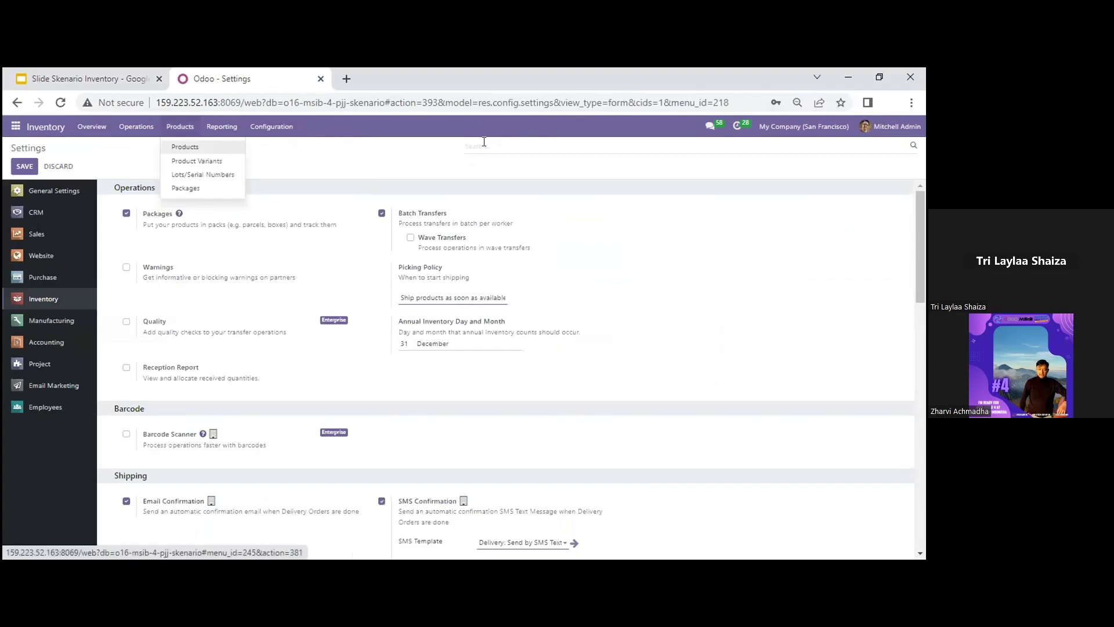
left_click_drag(923, 226, 876, 195)
left_click(381, 212)
left_click_drag(924, 231, 924, 439)
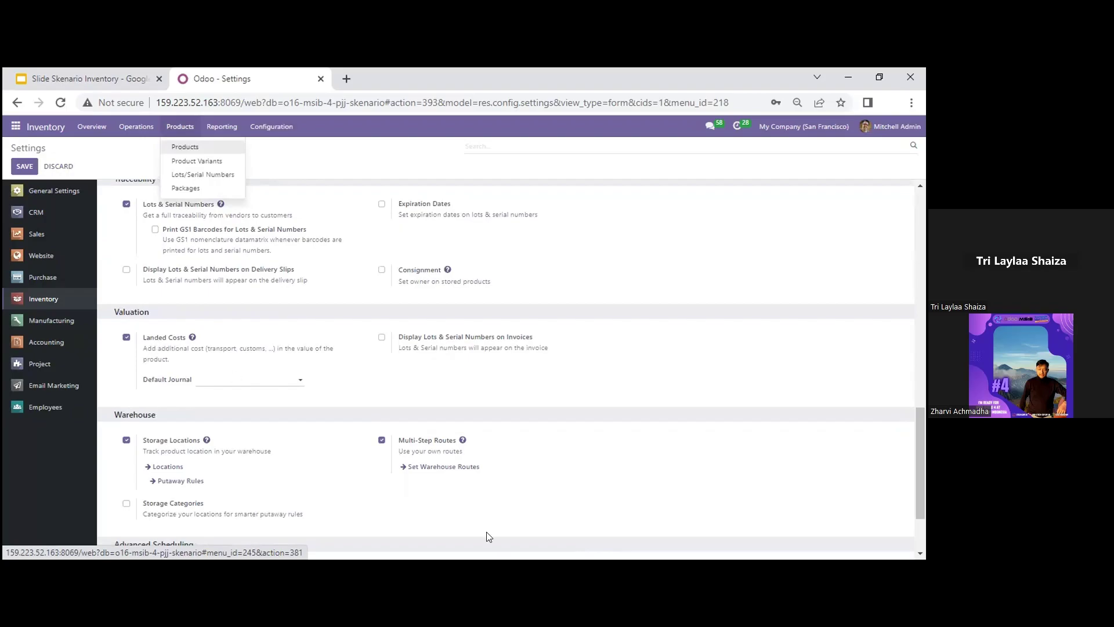
left_click(332, 171)
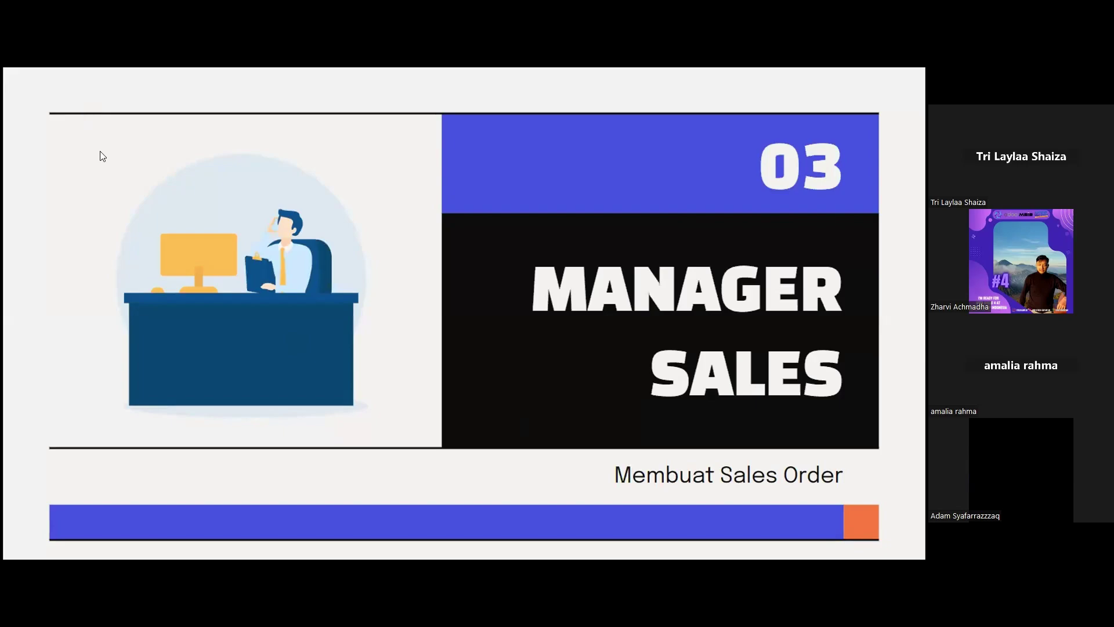
- Switch from the slides to Odoo and start a new Sales quotation for customer Deco Addict
key("alt+Tab")
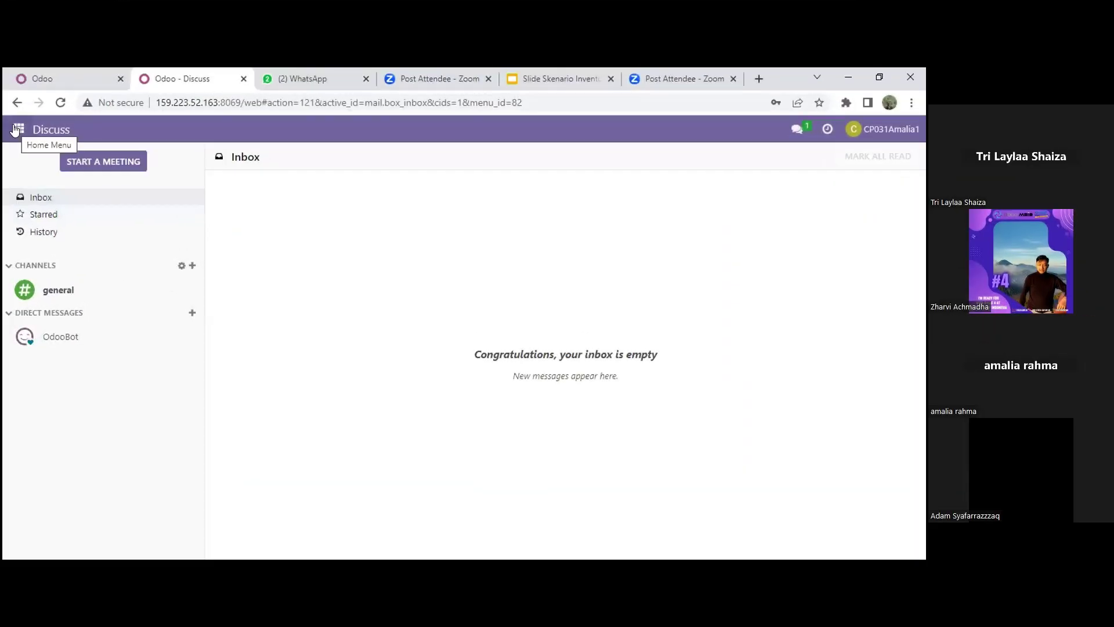
left_click(13, 127)
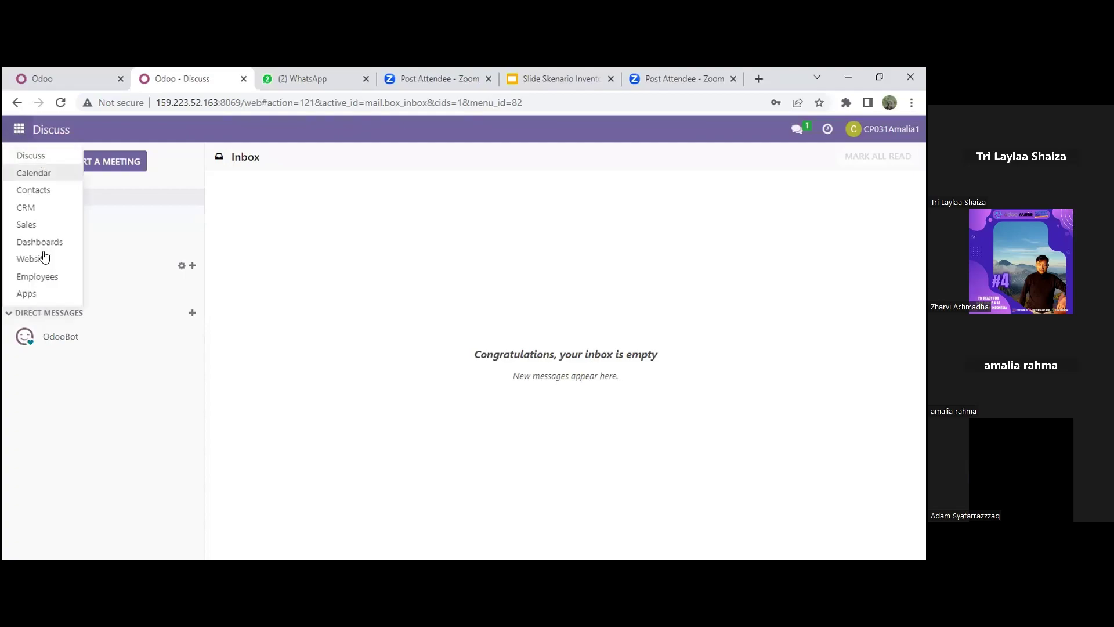
left_click(46, 218)
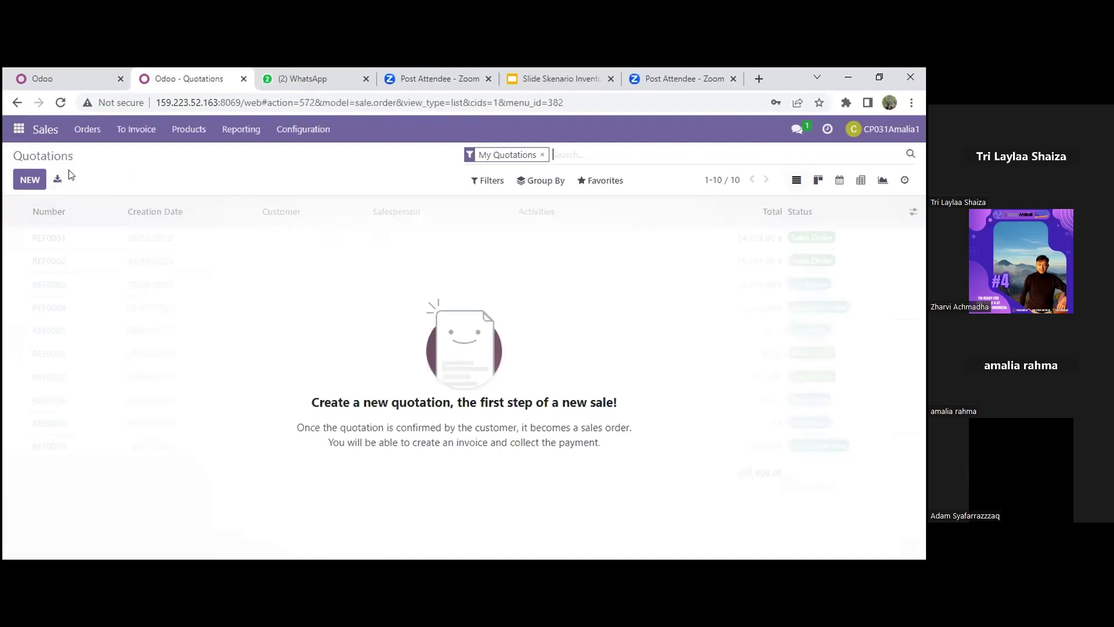
left_click(24, 182)
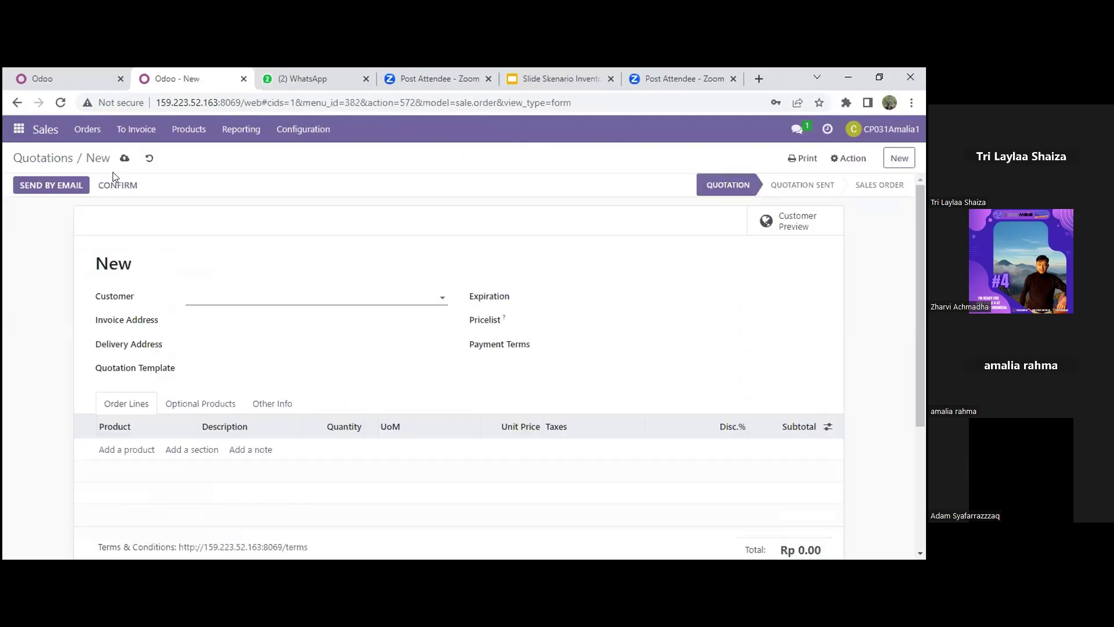
left_click(236, 295)
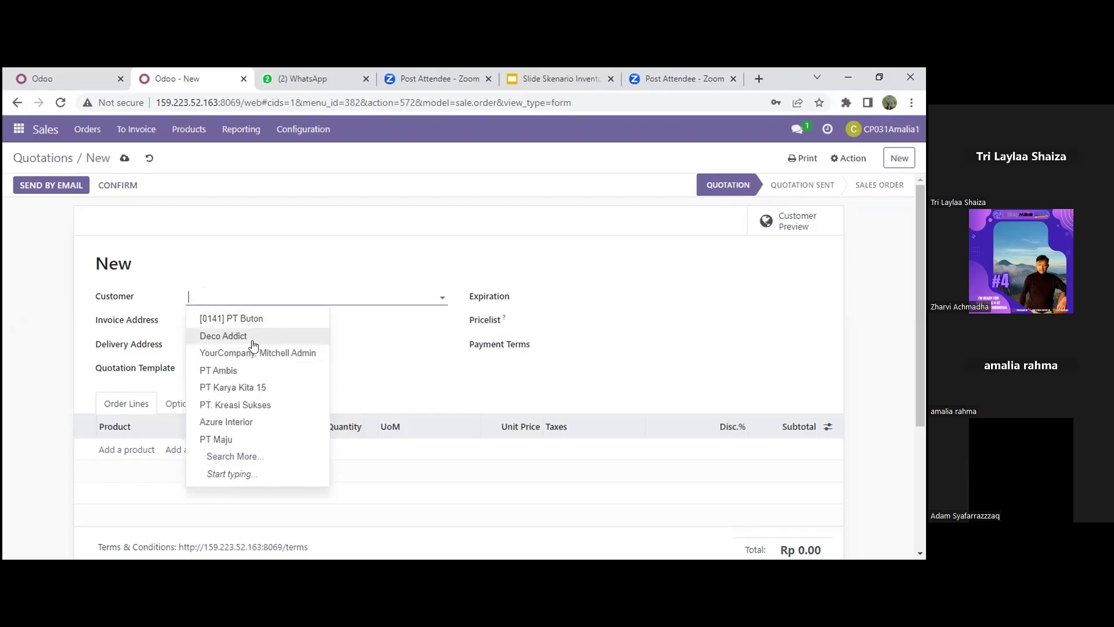
key("Escape")
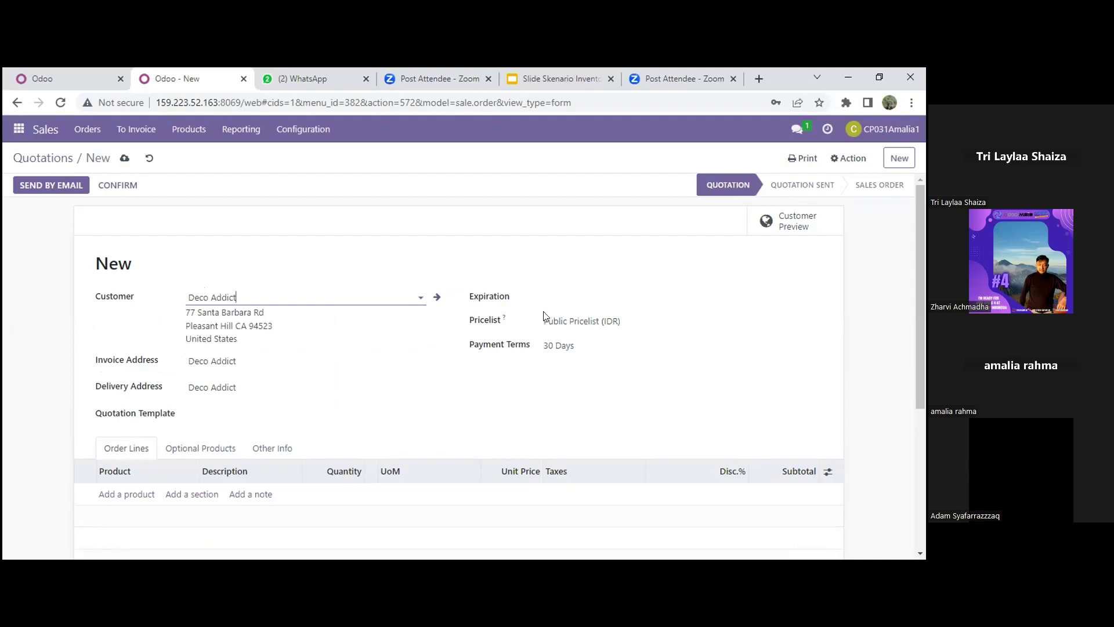
- Add the product [INV1-1] Meja Kerja to the Deco Addict quotation with a quantity of 10
left_click(124, 501)
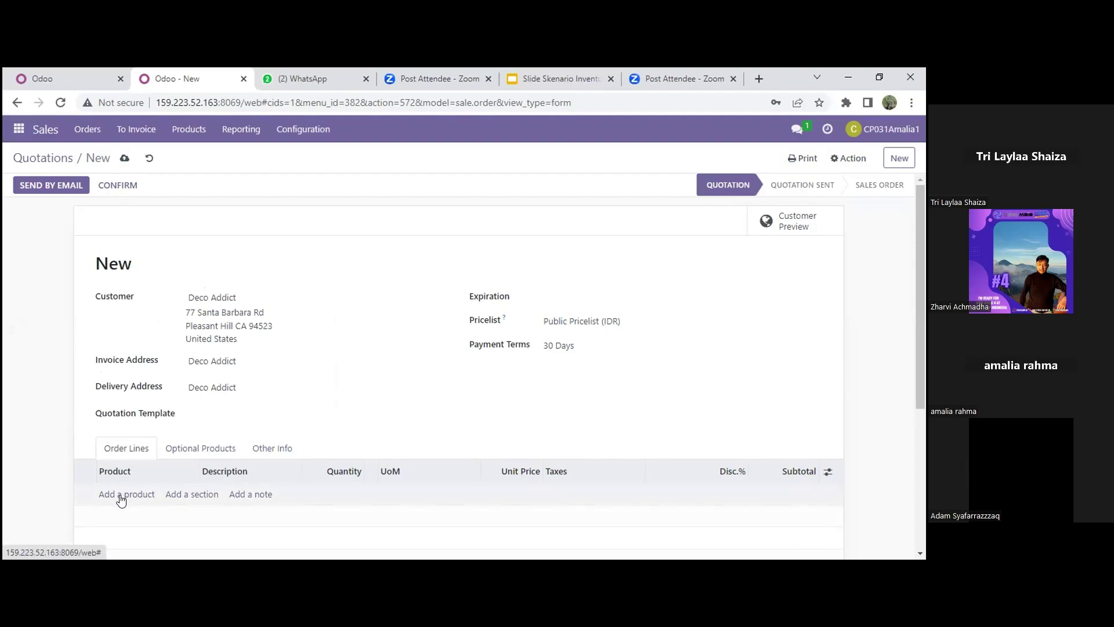
left_click(121, 498)
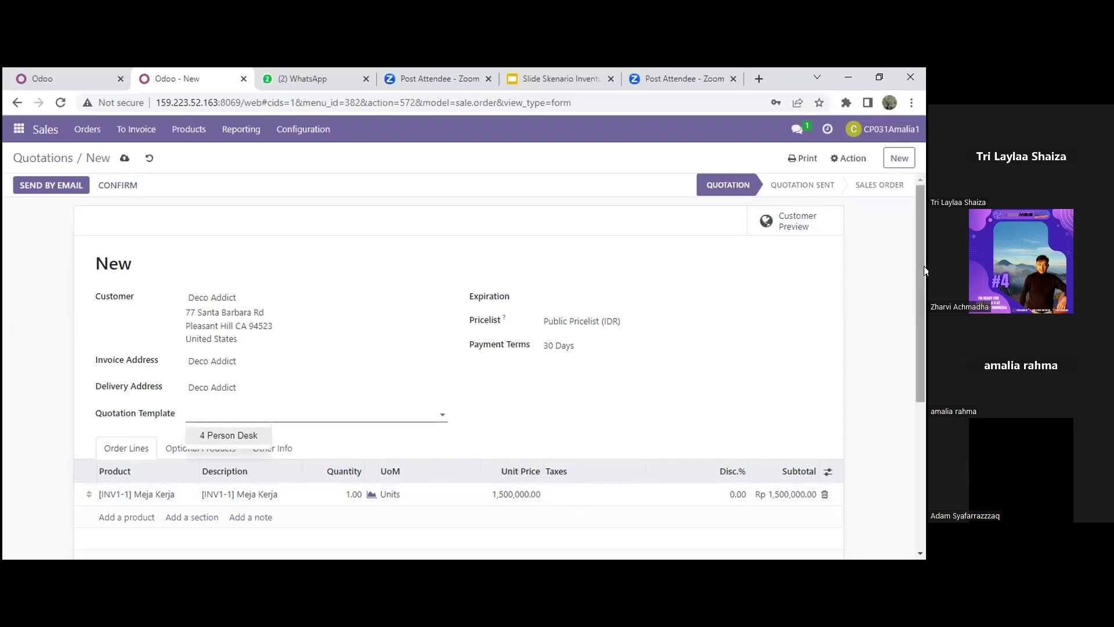
scroll(473, 406, "down", 3)
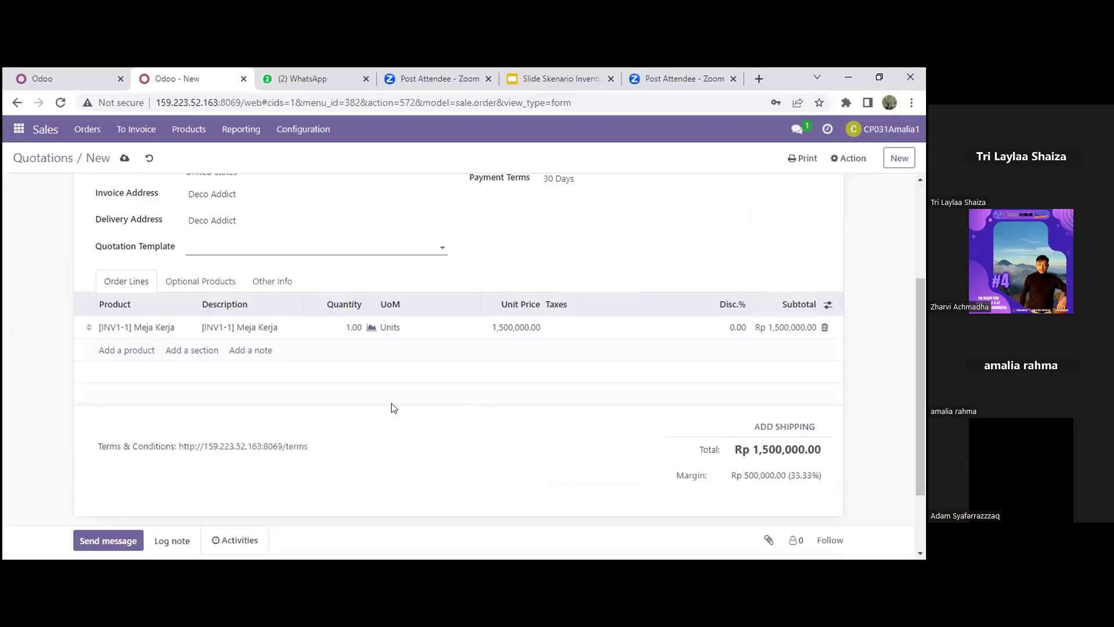
left_click(350, 330)
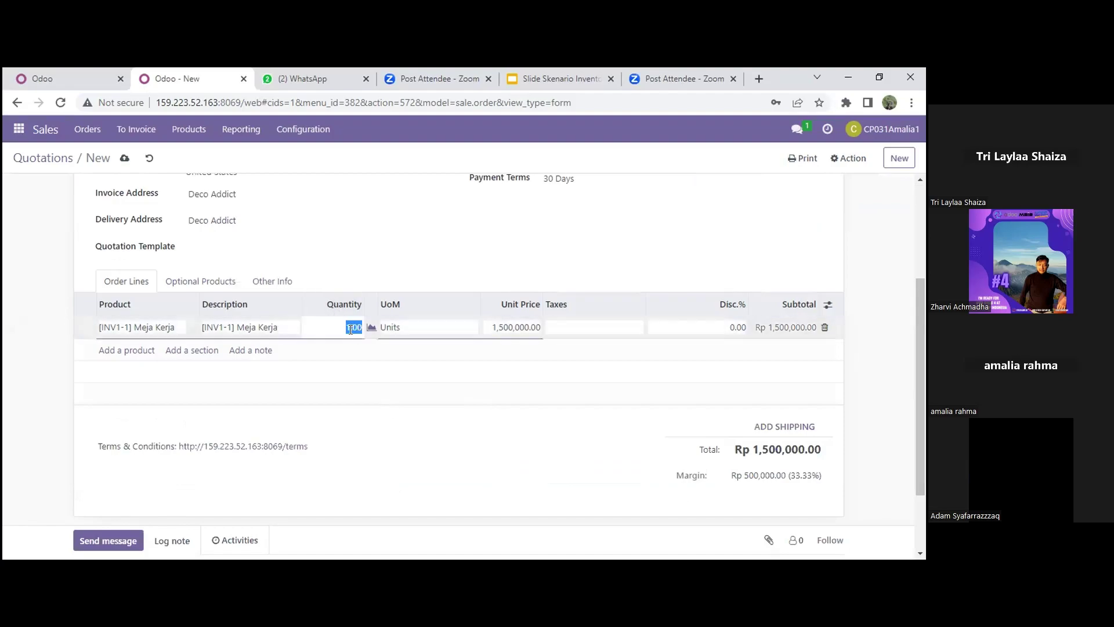
key("BackSpace")
key("Return")
- Send the Deco Addict quotation by email and confirm it as a sales order
scroll(918, 339, "down", 1)
scroll(918, 338, "down", 1)
scroll(922, 318, "up", 3)
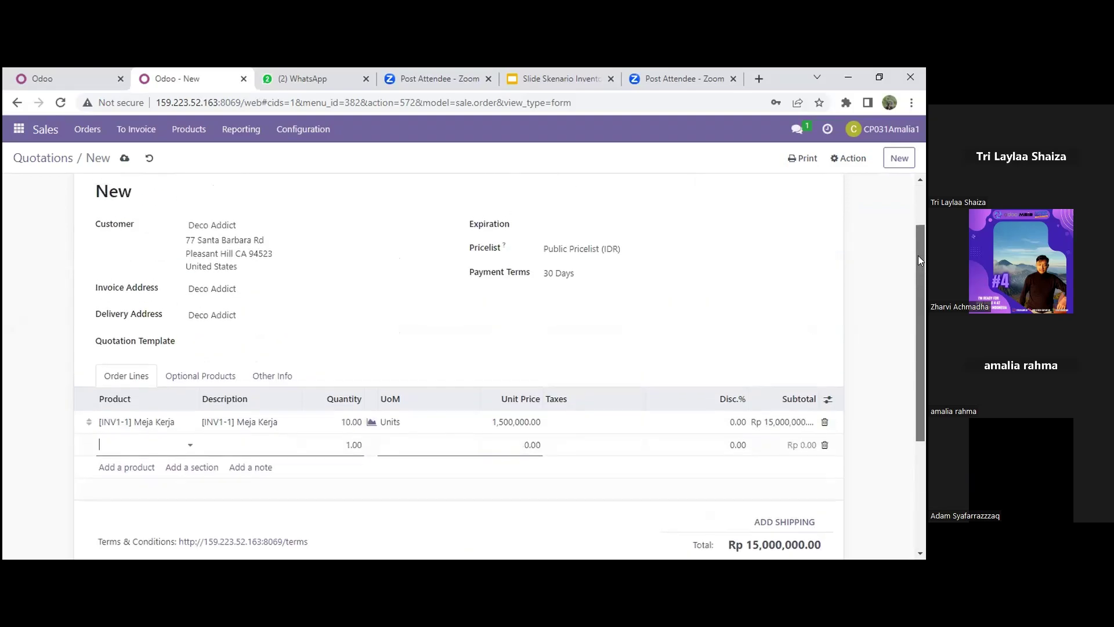
scroll(912, 242, "up", 1)
scroll(914, 255, "down", 1)
left_click_drag(924, 330, 924, 243)
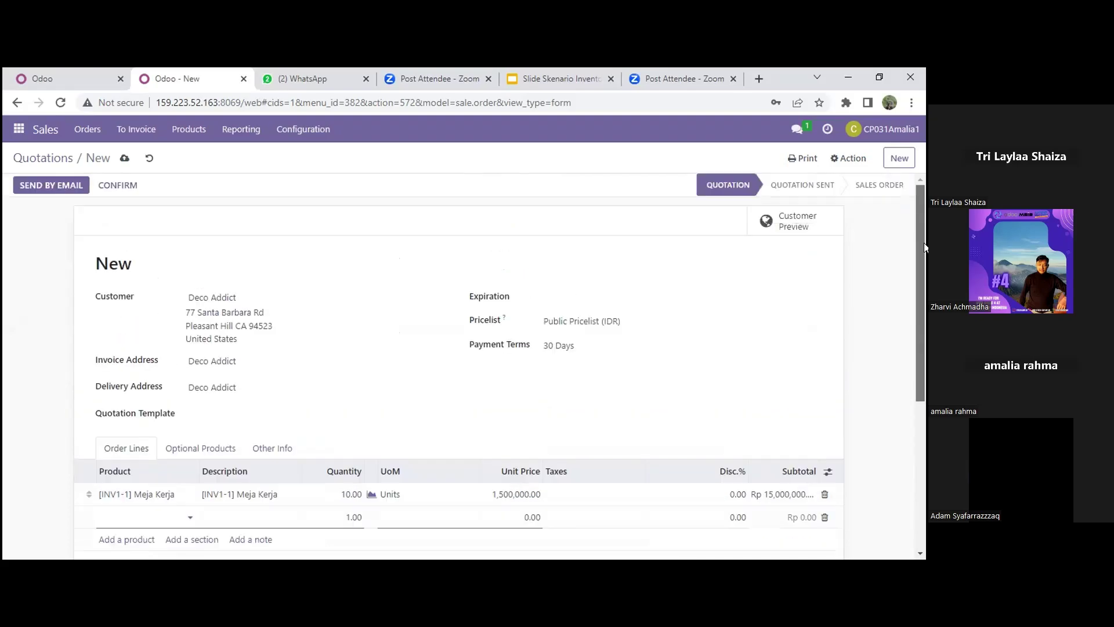
left_click(34, 186)
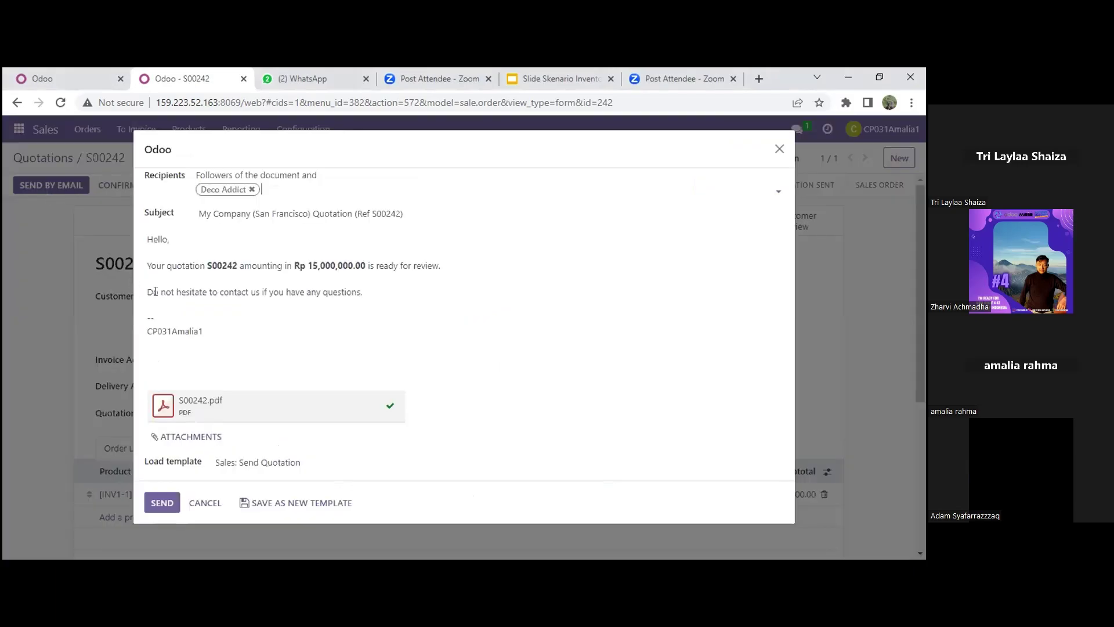
left_click(158, 504)
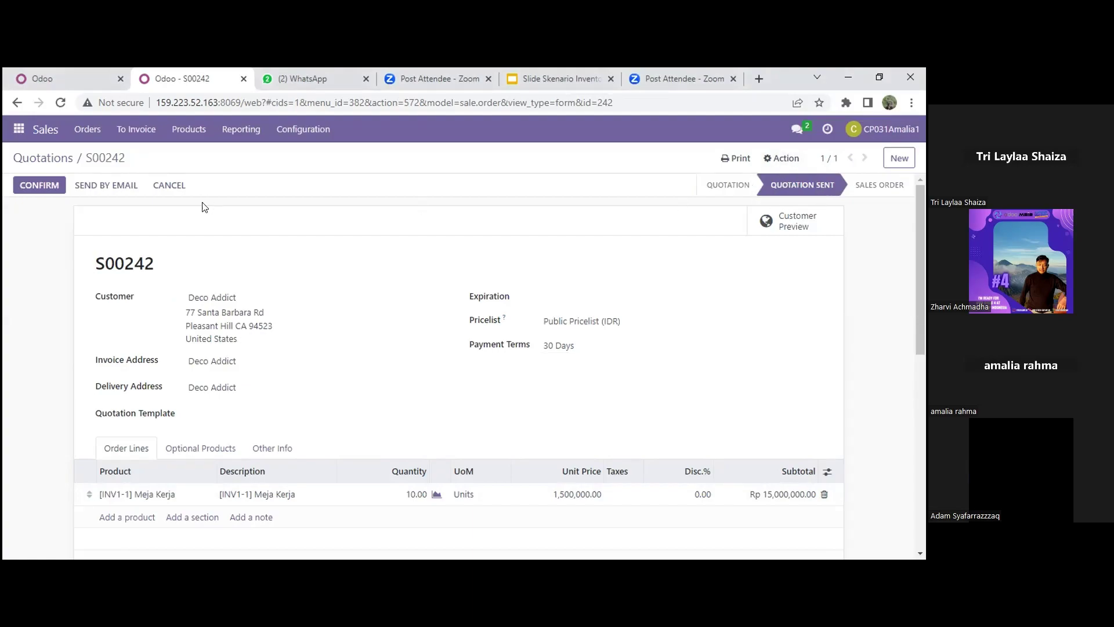
left_click(35, 185)
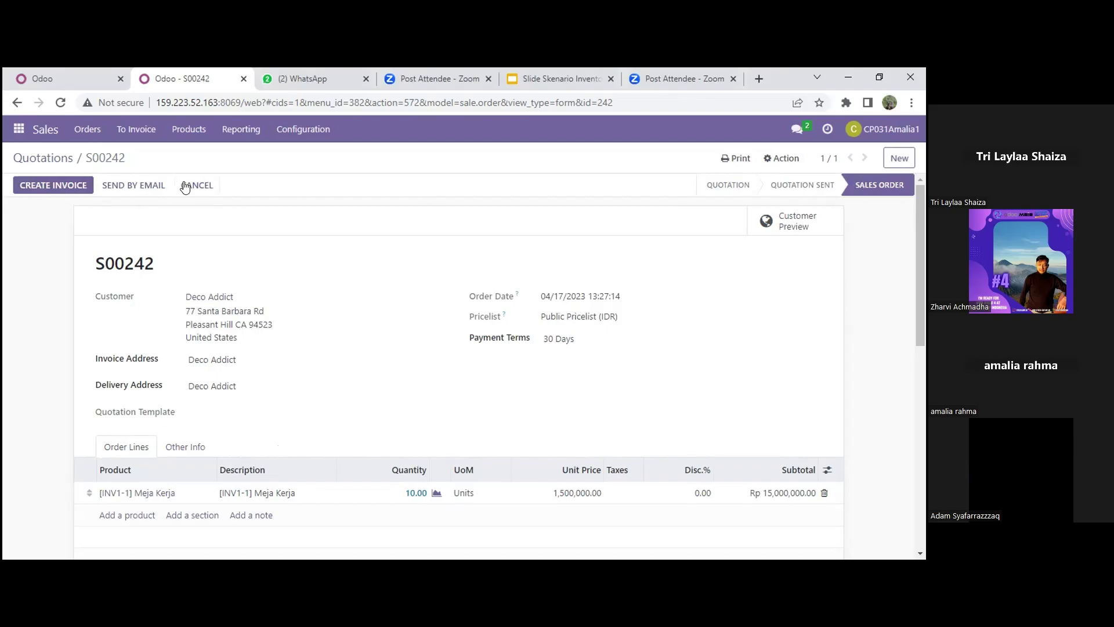
- Check the order table in the Skenario Inventory slides, then start a new quotation for Azure Interior
key("ctrl+5")
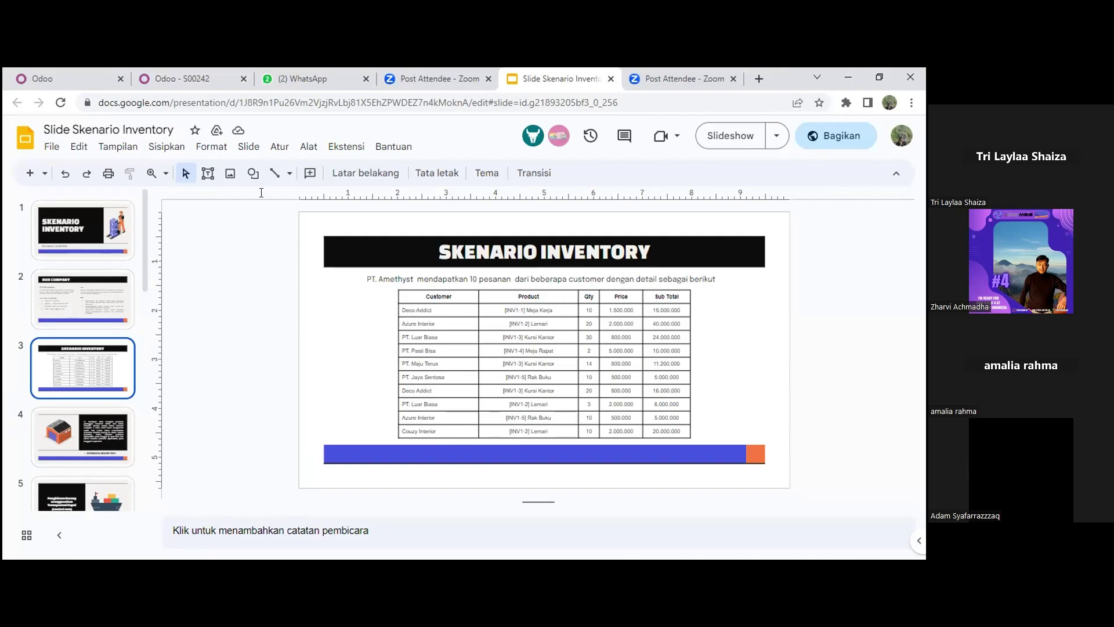
left_click(185, 79)
left_click(897, 158)
type("azure")
left_click(224, 318)
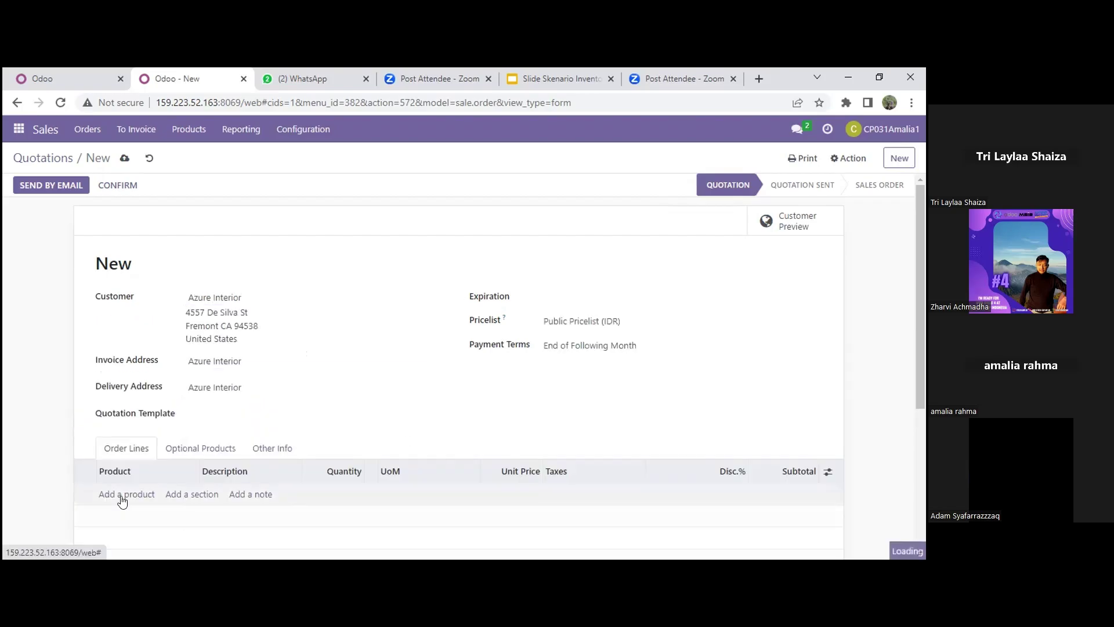
- Add 20 units of [INV1-2] Lemari to the Azure Interior quotation and send it by email
left_click(122, 497)
key("Return")
left_click(355, 490)
key("BackSpace")
type("20")
key("Return")
left_click(40, 189)
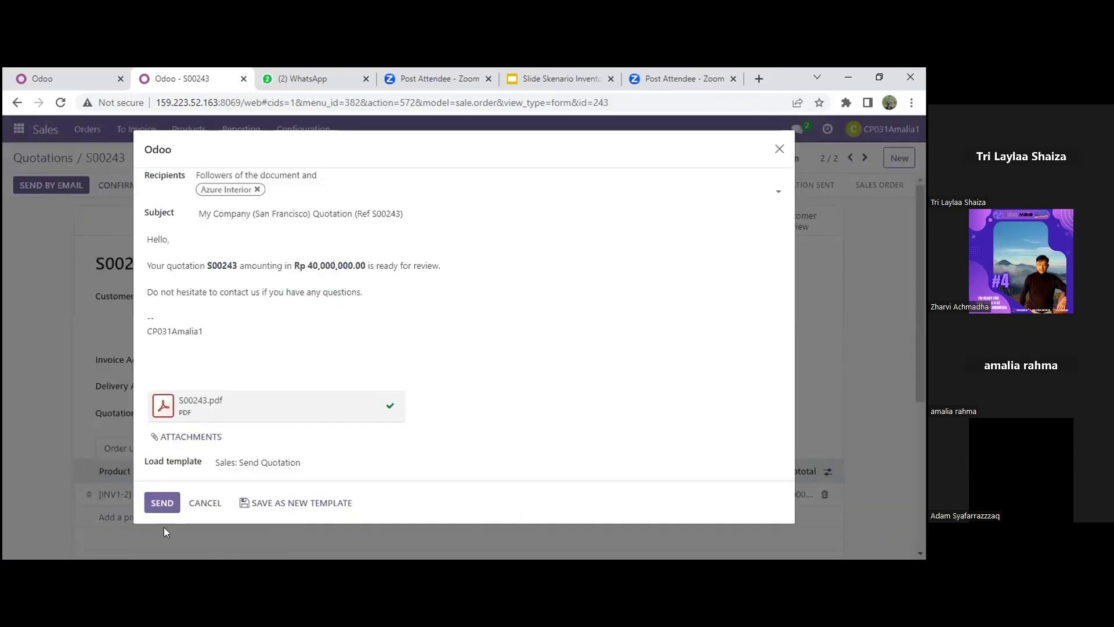
left_click(160, 503)
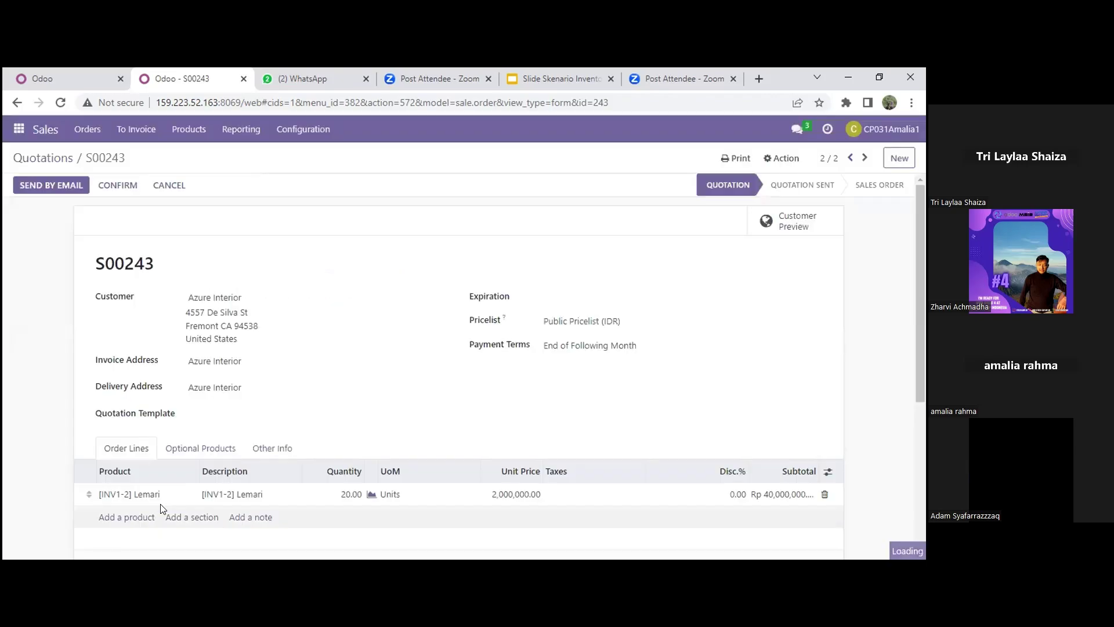
- Create a new quotation for PT. Luar Biasa with 30 units of [INV1-3] Kursi Kantor
left_click(899, 157)
type("PT.")
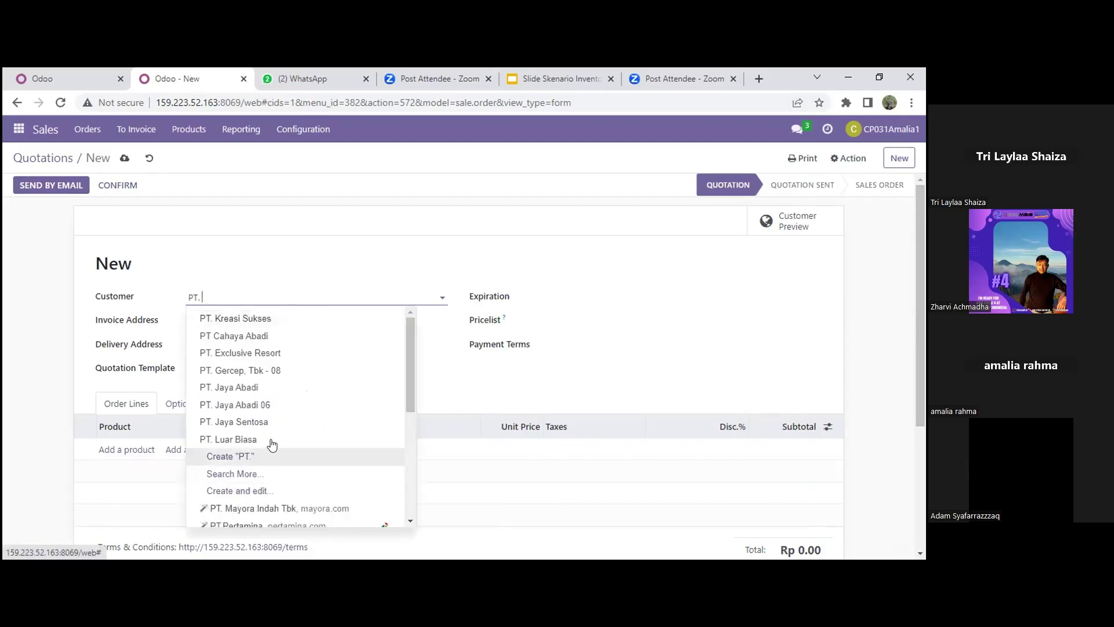
left_click(268, 441)
left_click(126, 450)
type("INV")
left_click(249, 390)
left_click(348, 493)
type("30")
- Send the PT. Luar Biasa quotation by email, filling in the customer's missing email address, and confirm the order
left_click(31, 184)
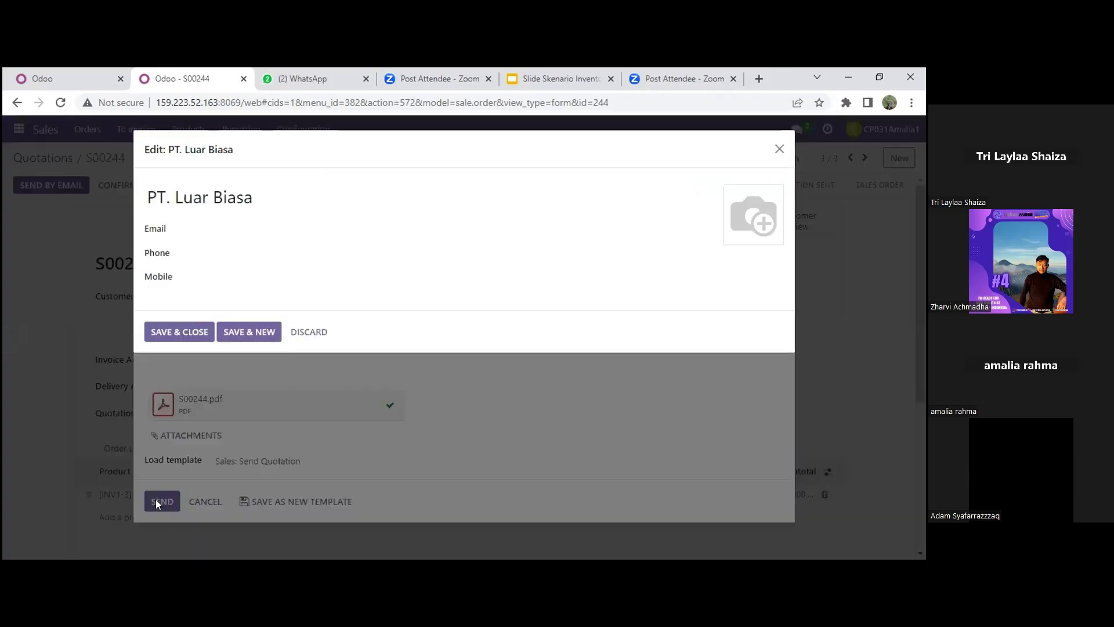
left_click(249, 227)
left_click(313, 282)
left_click(177, 329)
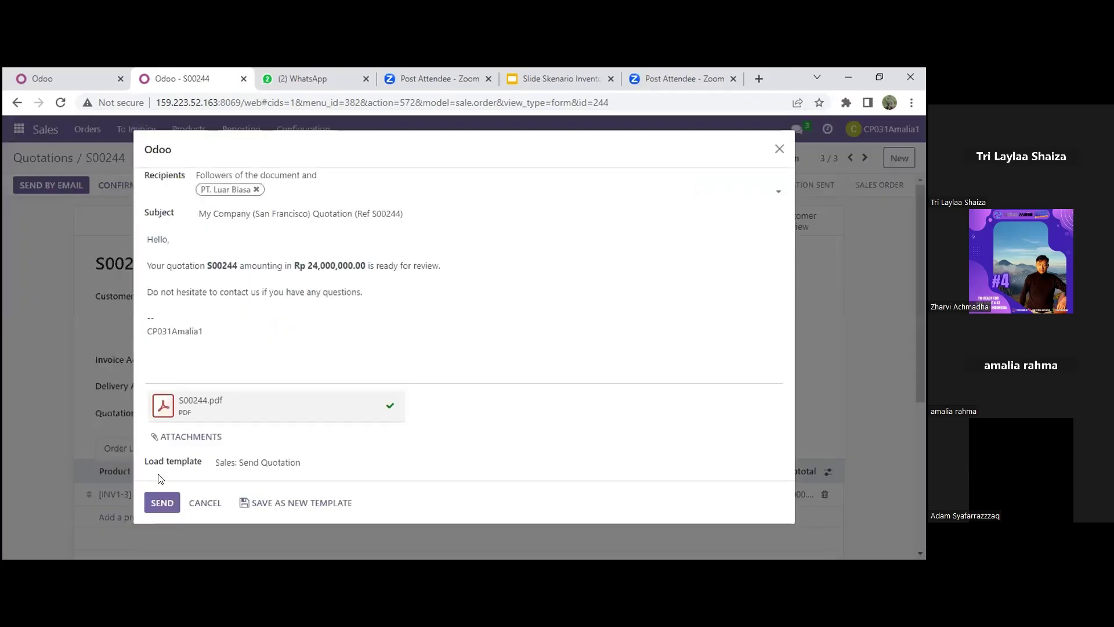
left_click(162, 503)
left_click(37, 185)
- Create a new quotation for PT. Pasti Bisa with 2 units of [INV1-4] Meja Rapat
left_click(899, 157)
type("PT. ")
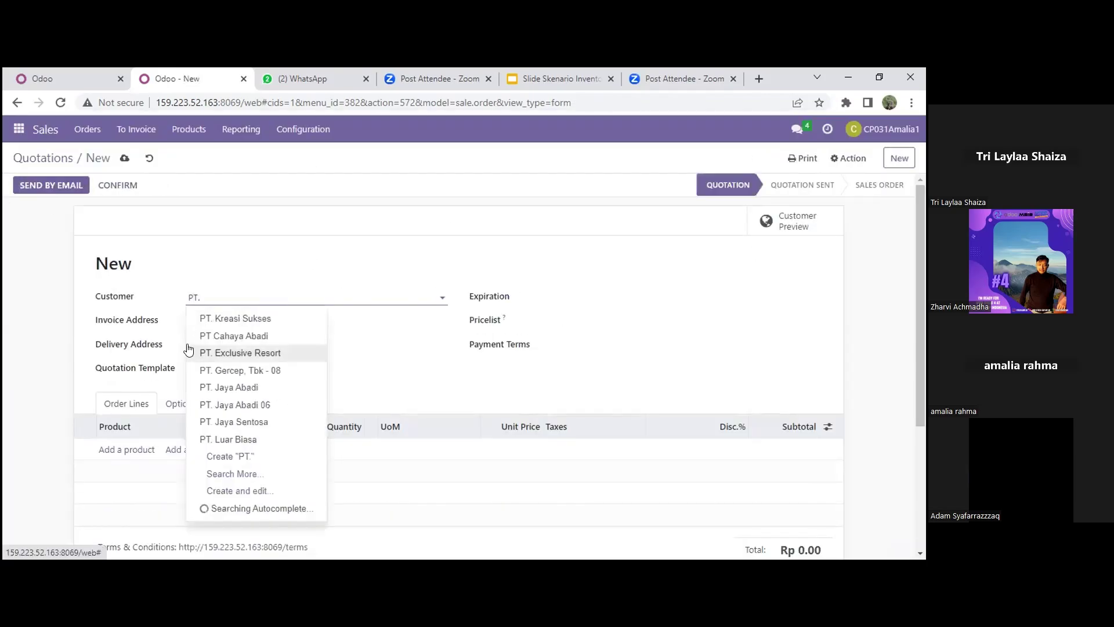
type("P")
left_click(232, 317)
left_click(126, 494)
left_click(171, 421)
left_click(354, 493)
type("2")
- Send the PT. Pasti Bisa quotation by email, filling in the customer's missing email address, and confirm the order
left_click(51, 184)
left_click(249, 229)
left_click(266, 283)
left_click(179, 331)
left_click(162, 501)
left_click(116, 185)
- Create a new quotation for PT Maju Terus with 14 units of [INV1-3] Kursi Kantor
left_click(898, 158)
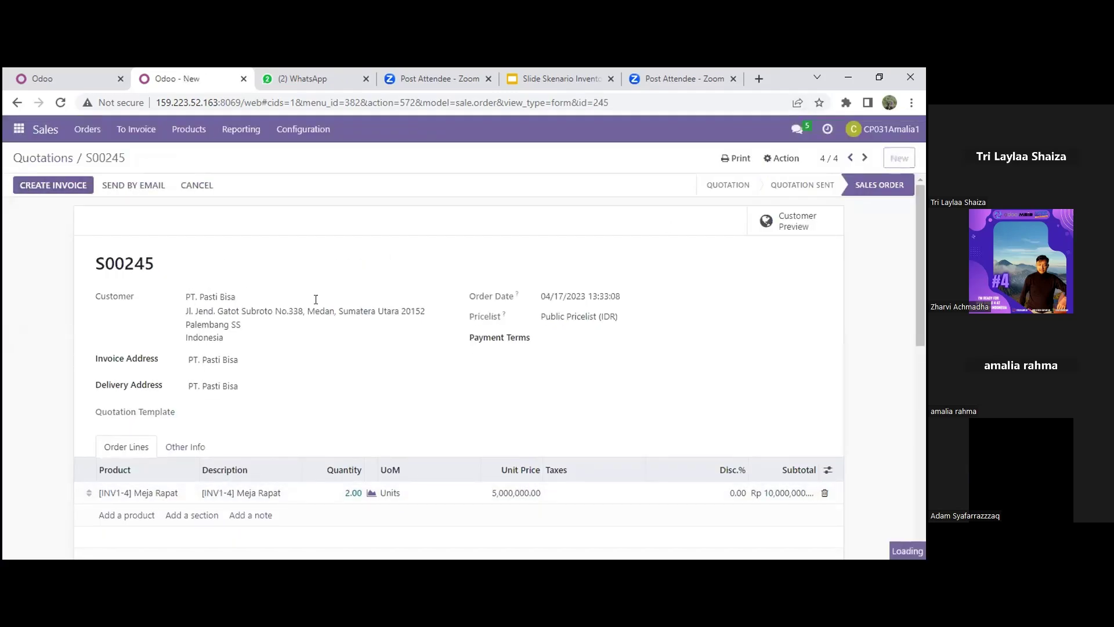
type("PT. M")
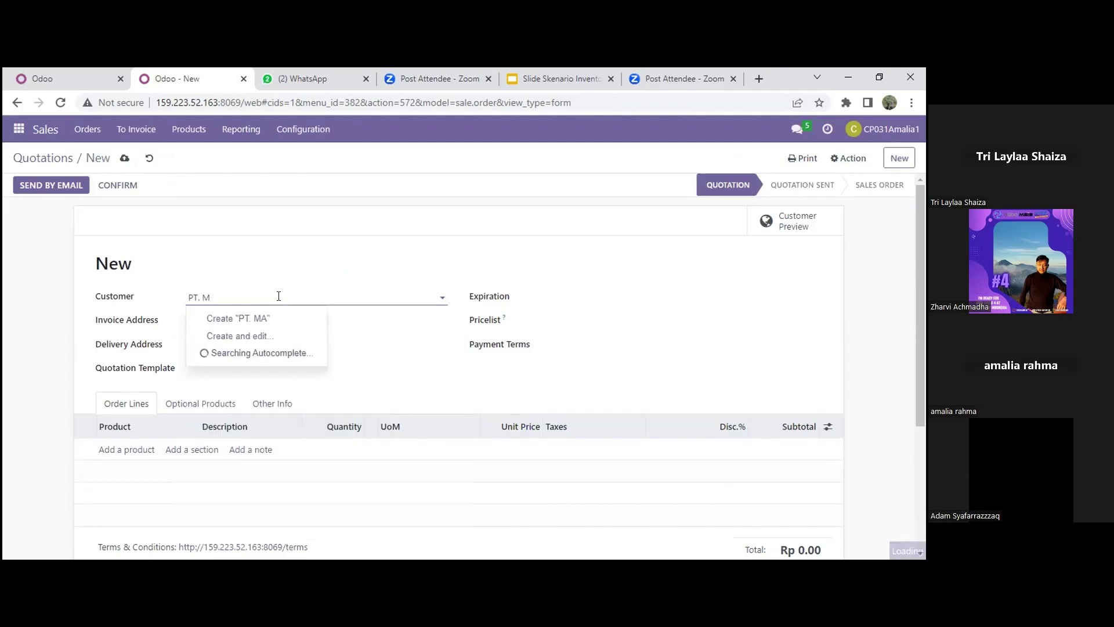
type("aju Terus")
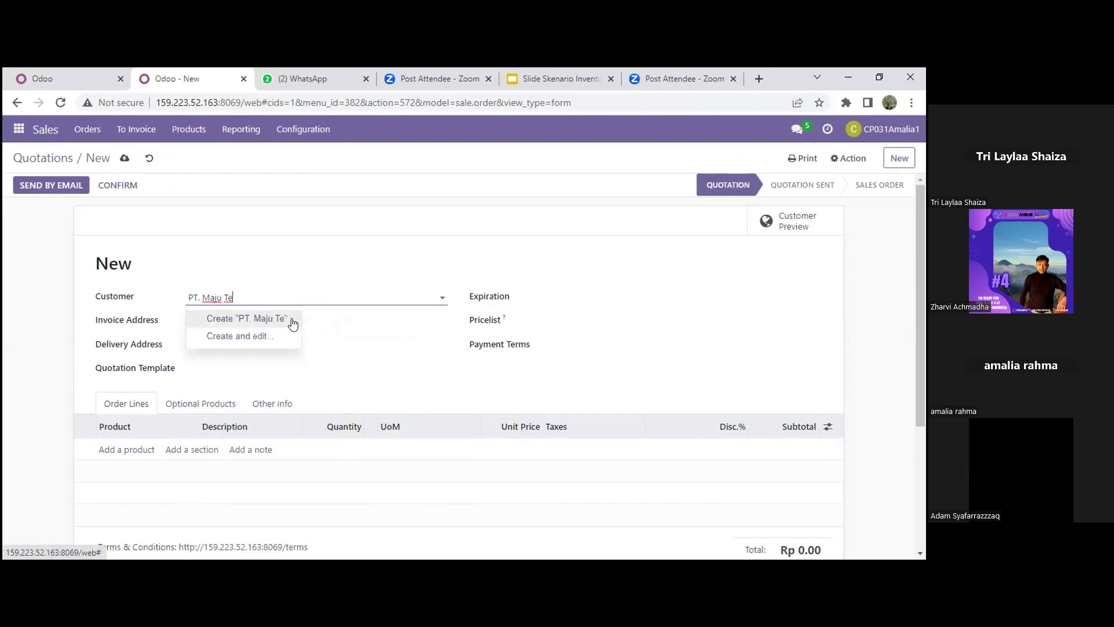
key("ctrl+a")
type("PT m")
left_click(227, 335)
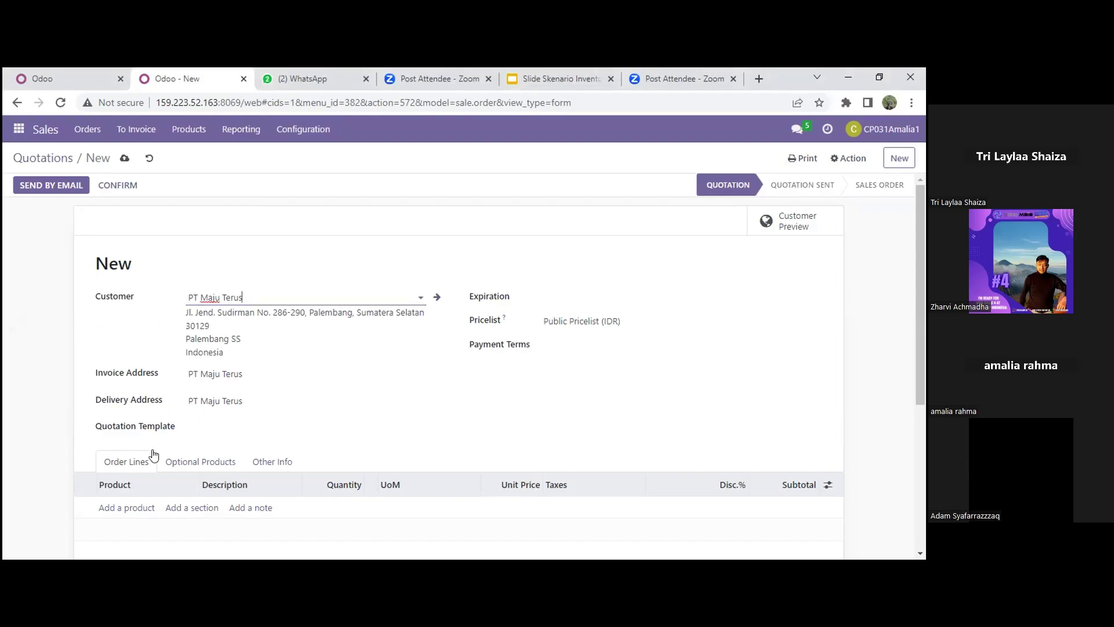
left_click(126, 506)
type("inv")
left_click(154, 383)
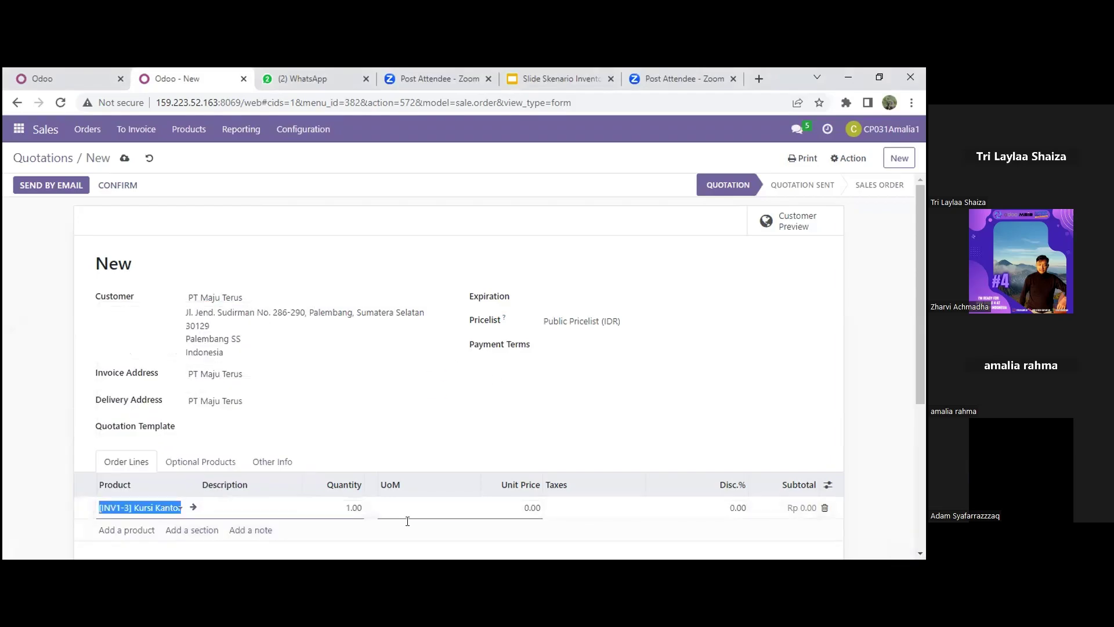
left_click(359, 509)
type("11")
key("Return")
- Send the PT Maju Terus quotation by email, filling in the customer's missing email address, and confirm the order
left_click(40, 184)
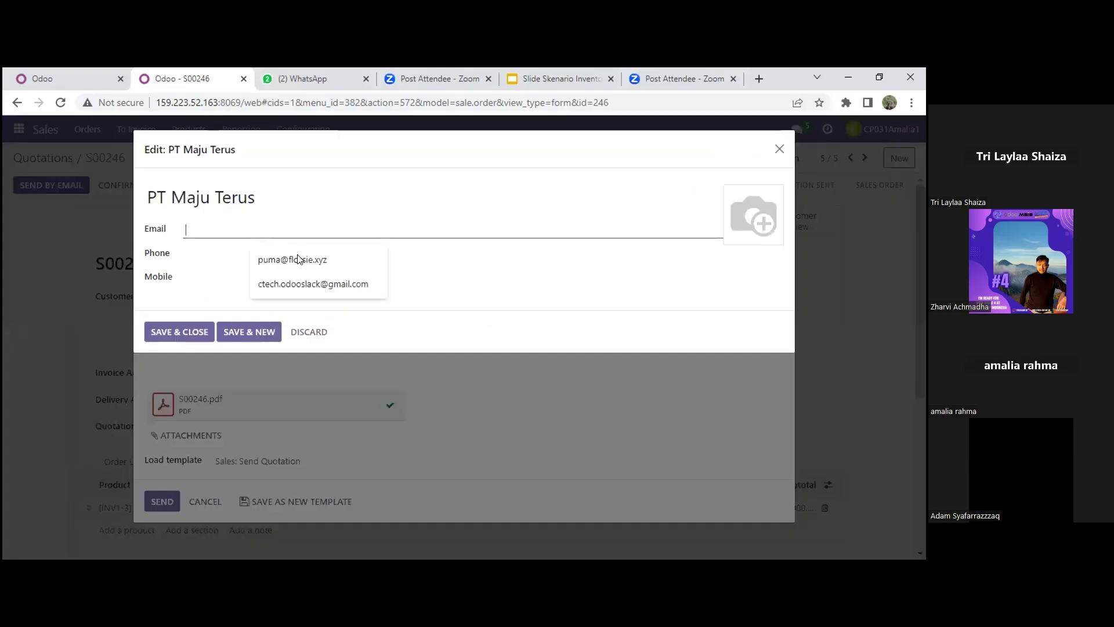
left_click(316, 256)
left_click(179, 330)
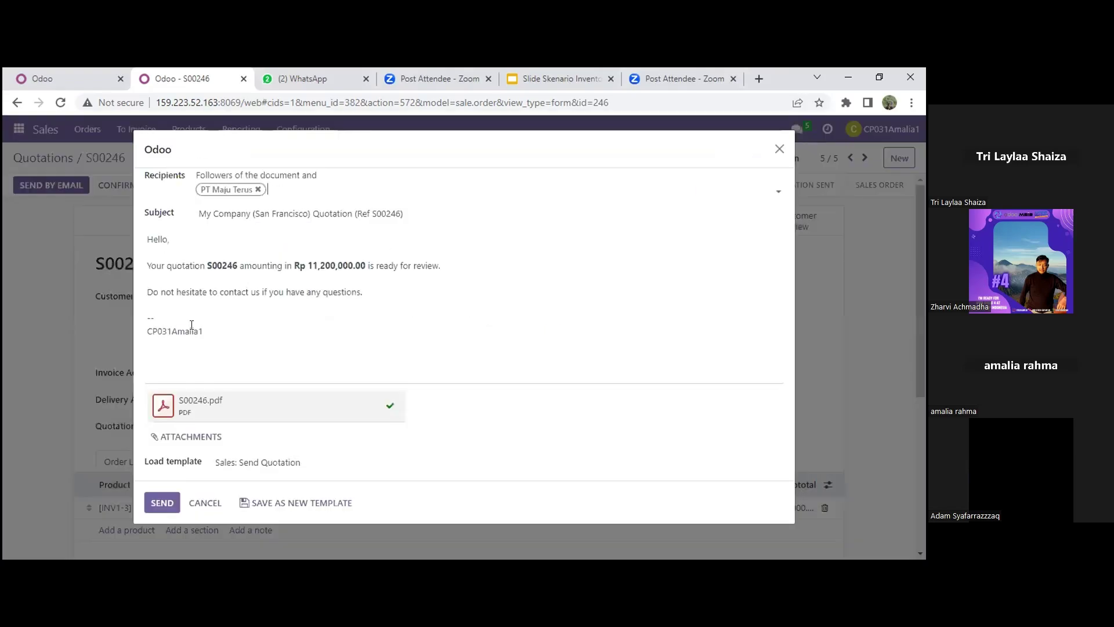
left_click(159, 500)
left_click(39, 184)
- Create a new quotation for PT. Jaya Sentosa with 10 units of [INV1-5] Rak Buku
key("alt+c")
type("PP\\")
key("BackSpace")
key("BackSpace")
type("T. Jaya ")
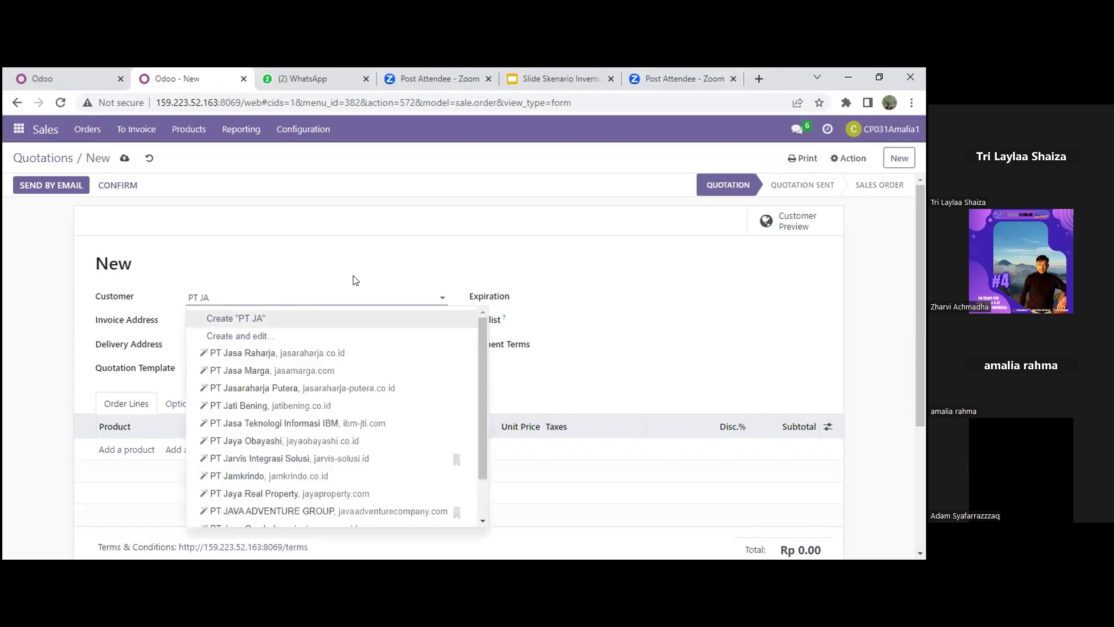
type("Sentosa")
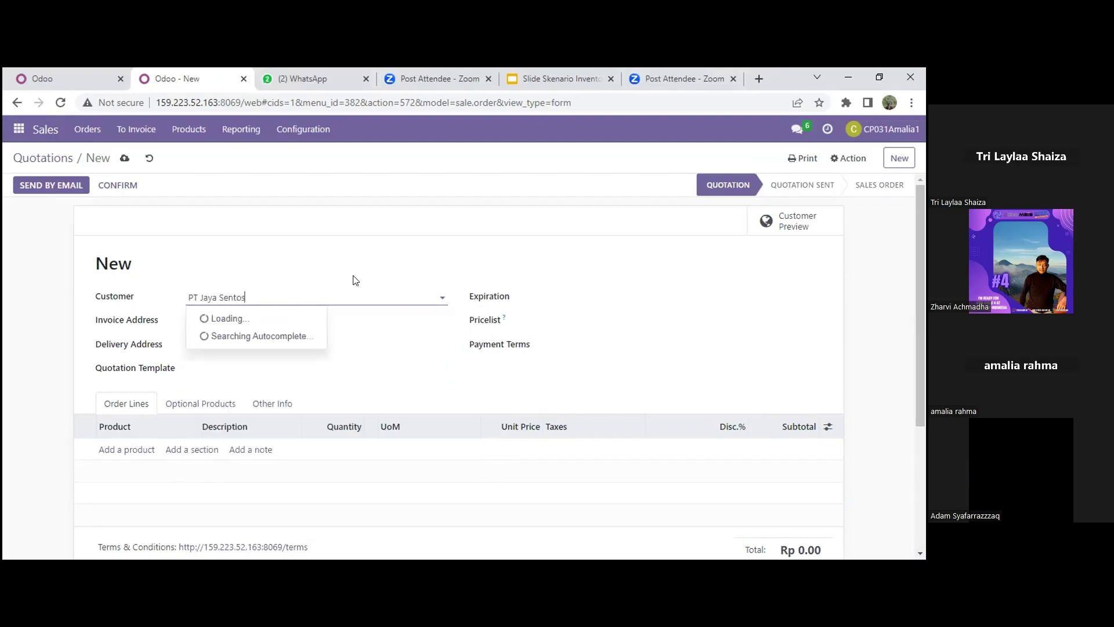
key("Return")
left_click(119, 495)
type("inv1-5")
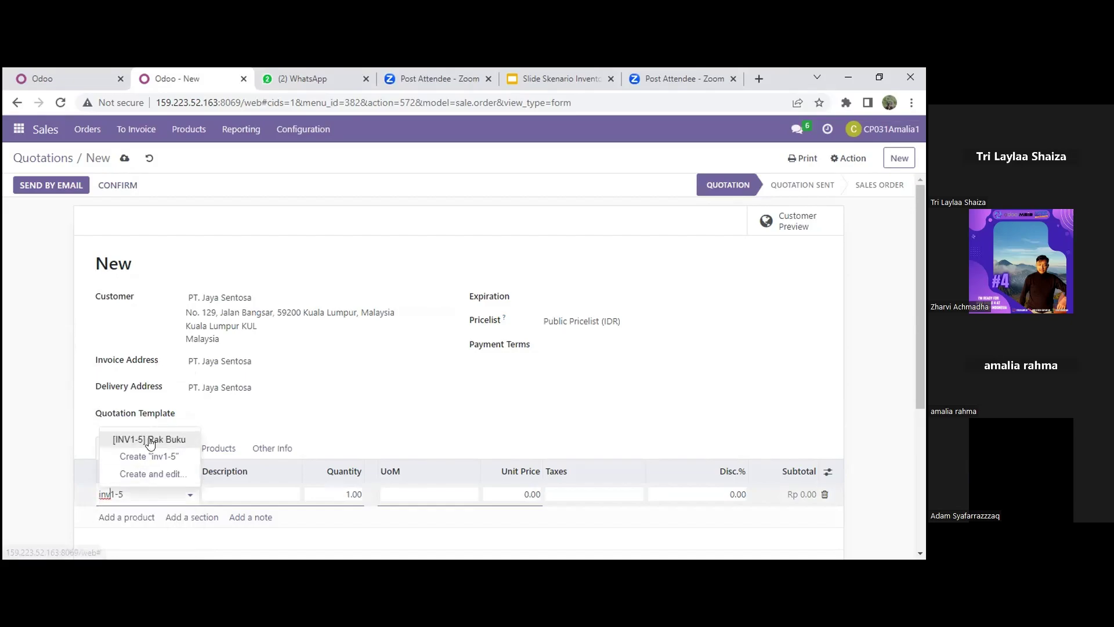
left_click(150, 440)
left_click(348, 494)
type("10")
- Send the PT. Jaya Sentosa quotation by email, filling in the customer's missing email address, and confirm the order
left_click(51, 184)
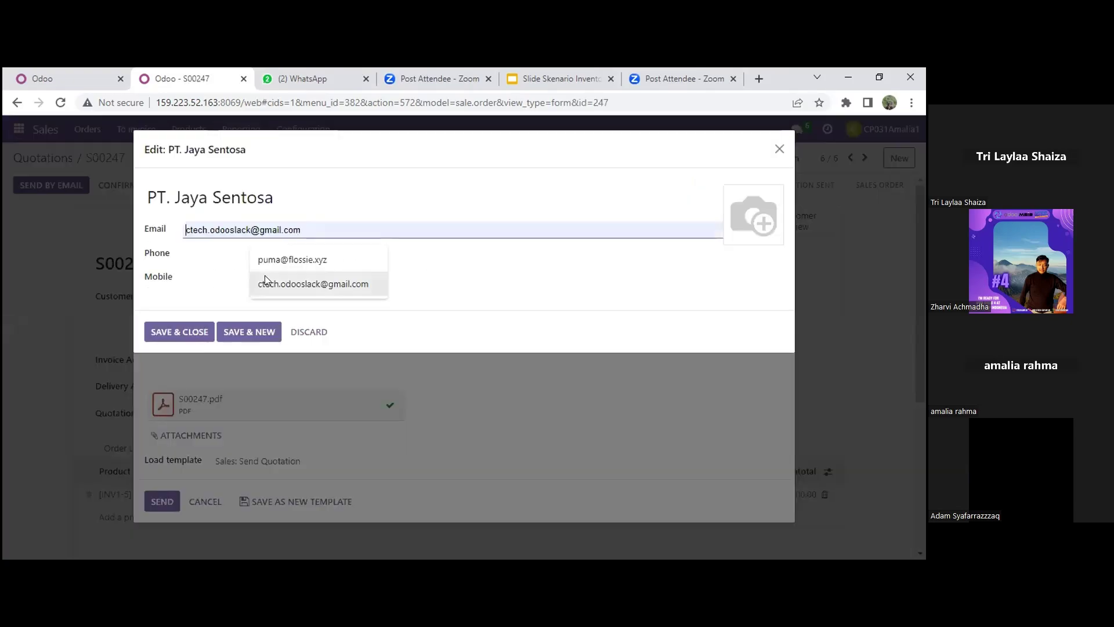
left_click(176, 328)
left_click(162, 500)
left_click(38, 185)
- Create a new quotation for Deco Addict with 20 units of [INV1-3] Kursi Kantor
key("alt+c")
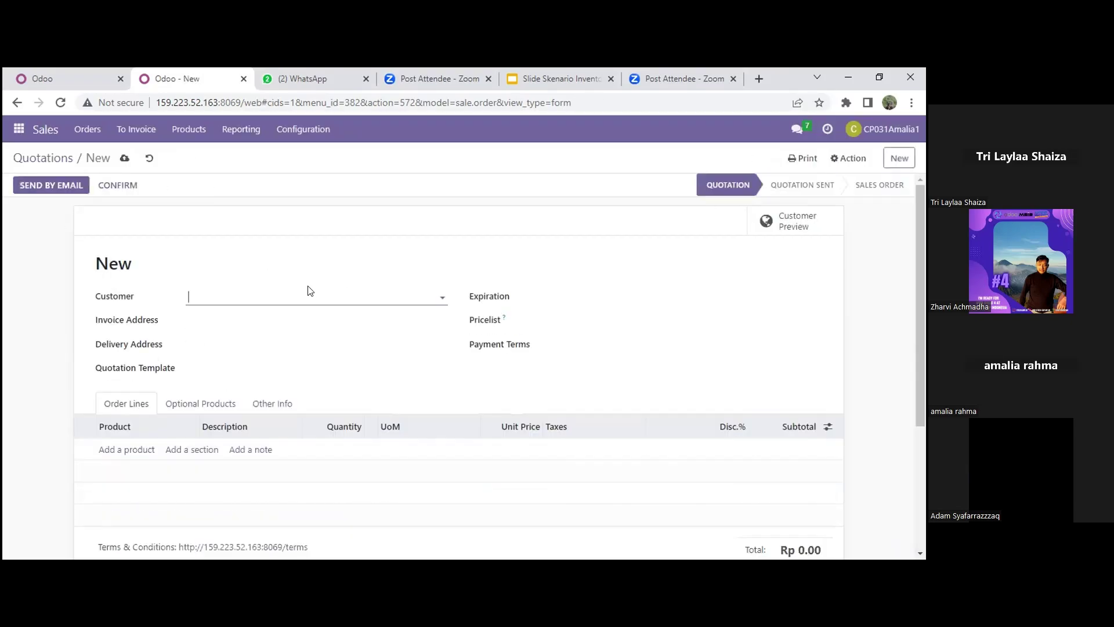
key("Return")
left_click(122, 494)
left_click(168, 374)
left_click(356, 496)
type("20")
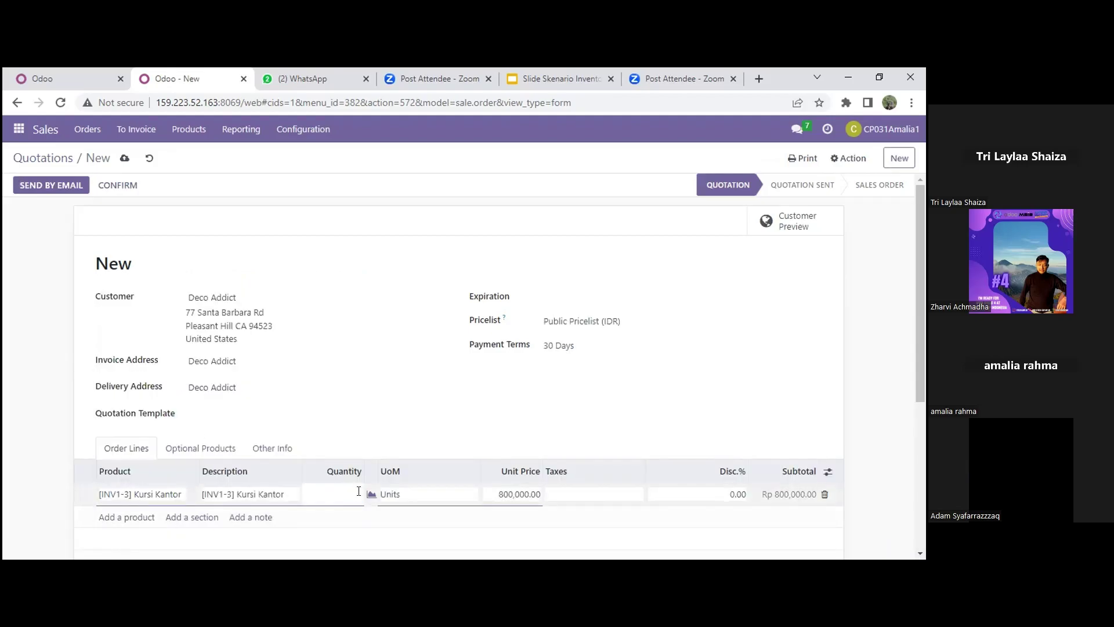
key("Return")
left_click(829, 520)
- Send the Deco Addict quotation by email and confirm the order
left_click(25, 181)
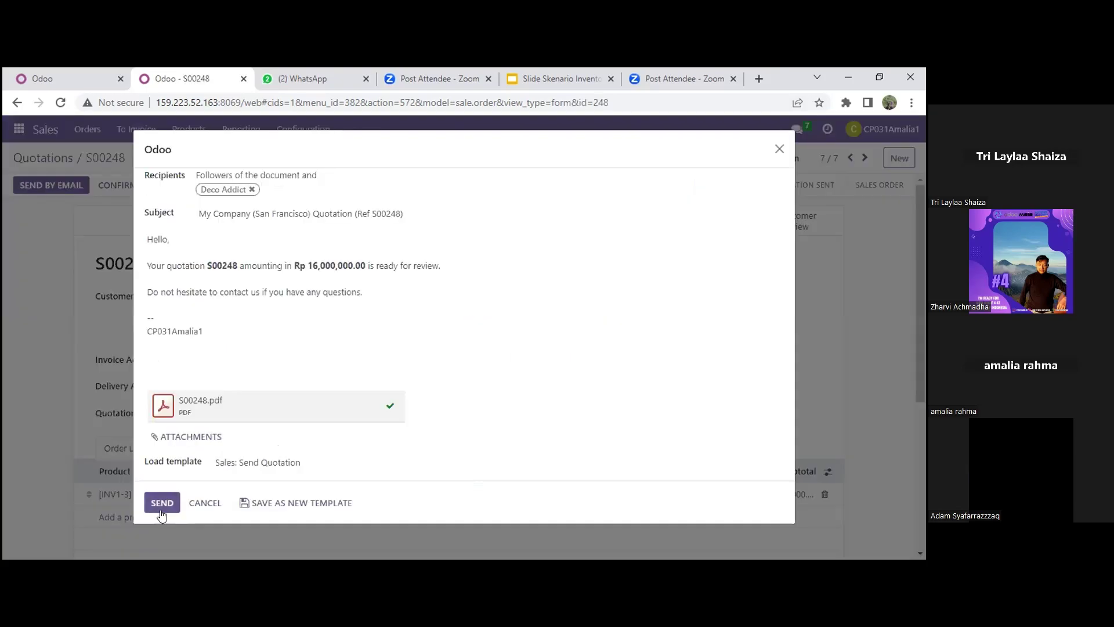
left_click(162, 500)
left_click(64, 185)
- Create a second quotation for PT. Luar Biasa with 3 units of [INV1-2] Lemari
left_click(899, 158)
type("pt")
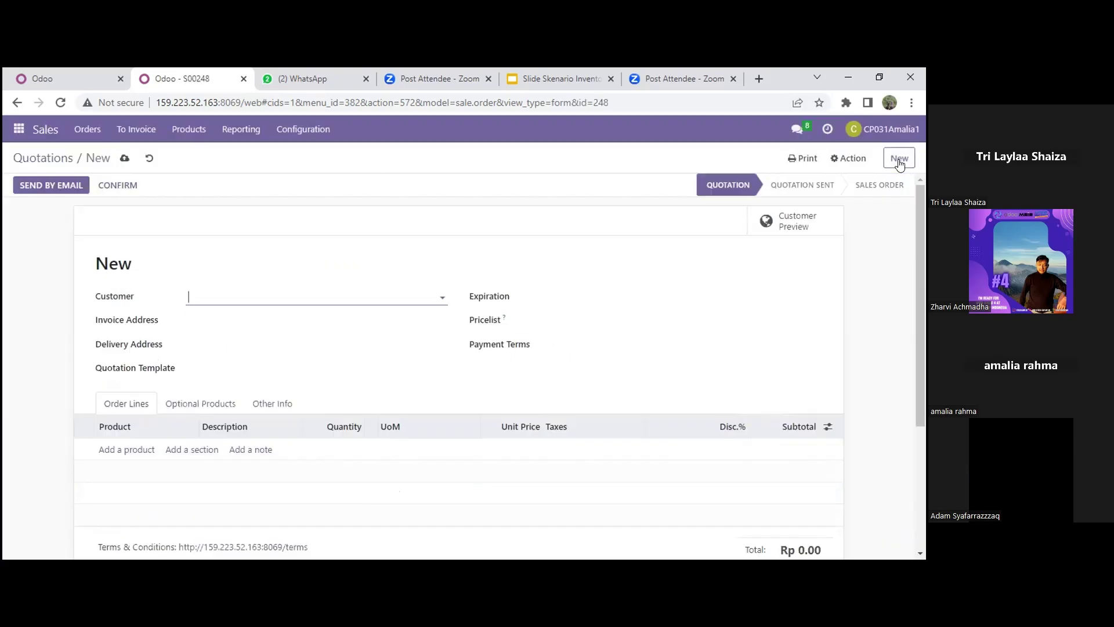
scroll(311, 406, "down", 2)
left_click(311, 441)
left_click(111, 489)
type("inv1")
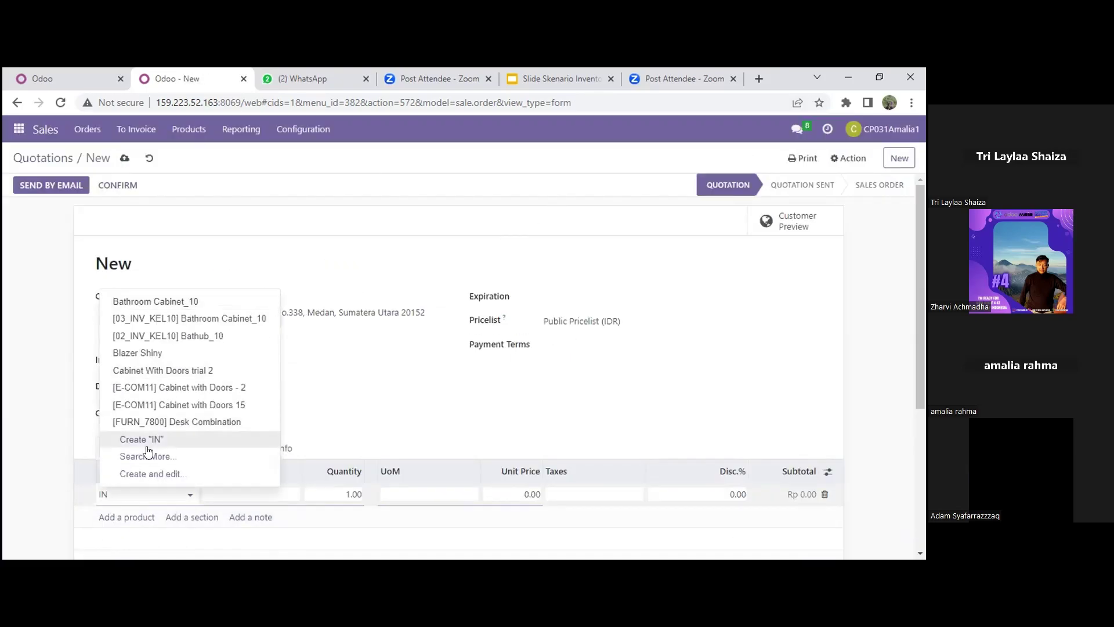
left_click(155, 388)
left_click(348, 493)
type("3")
- Send the second PT. Luar Biasa quotation by email and confirm the order
left_click(51, 185)
left_click(162, 502)
left_click(35, 184)
- Create a new quotation for Azure Interior with 10 units of [INV1-5] Rak Buku
left_click(899, 158)
type("A")
left_click(225, 404)
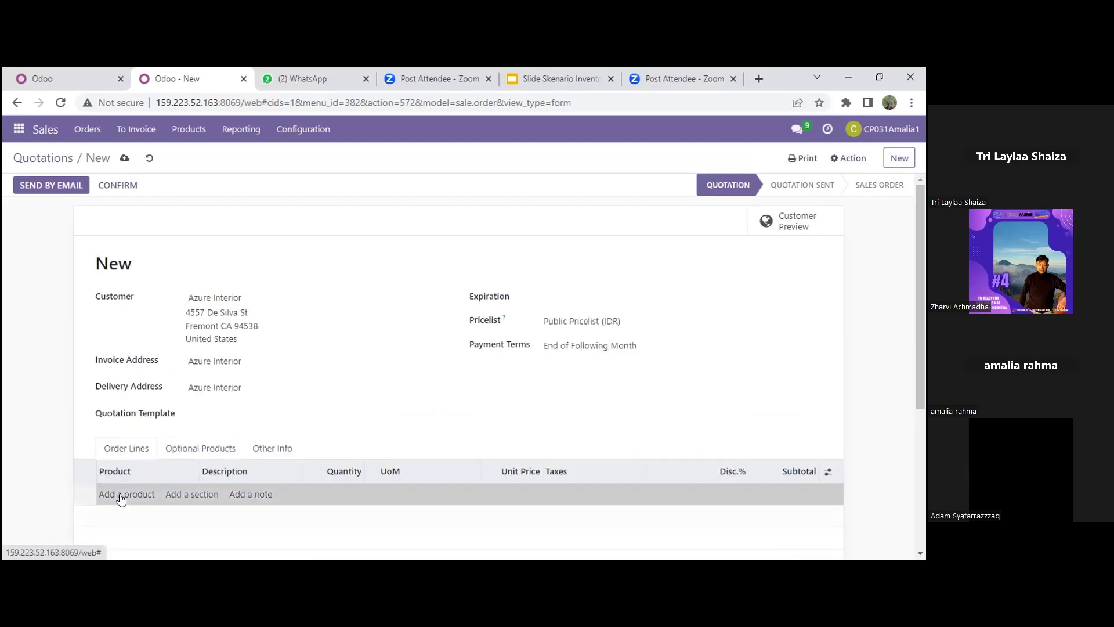
left_click(119, 493)
type("INV1-5]")
left_click(149, 387)
left_click(348, 494)
type("10")
- Send the Azure Interior quotation by email and confirm the order
left_click(36, 187)
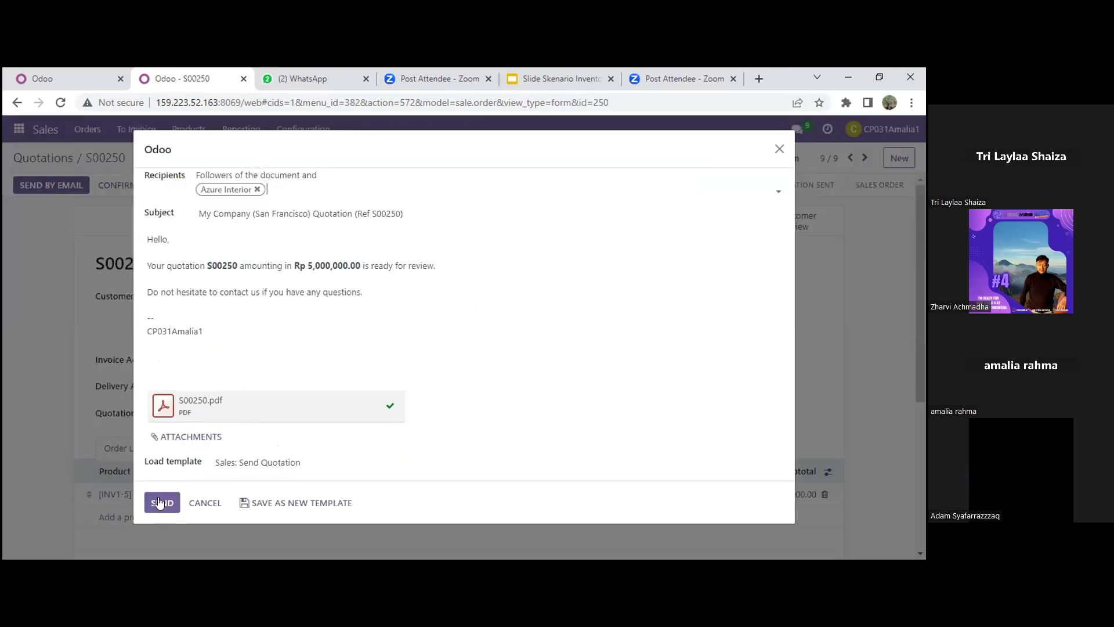
left_click(162, 501)
left_click(30, 183)
- Create a new quotation for Couzy Interior with 10 units of [INV1-2] Lemari
left_click(909, 157)
left_click(224, 296)
type("Co")
left_click(228, 420)
left_click(118, 494)
type("i")
left_click(149, 321)
left_click(349, 494)
type("0")
- Email the Couzy Interior quotation with the customer's missing email address filled in, confirm the order and return to the quotations list
left_click(52, 185)
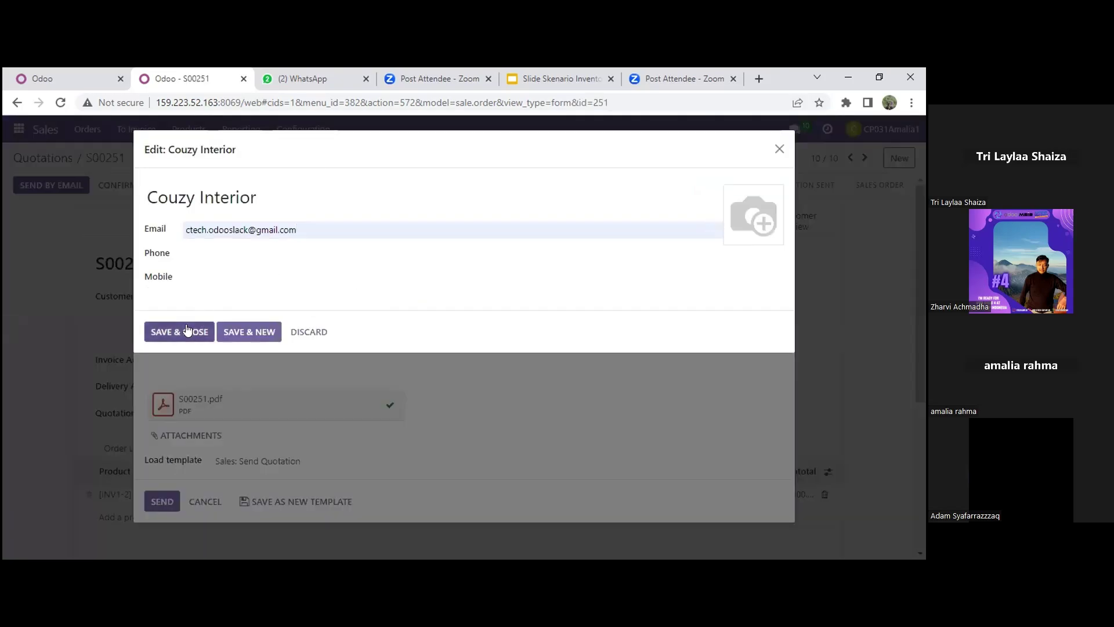
left_click(187, 330)
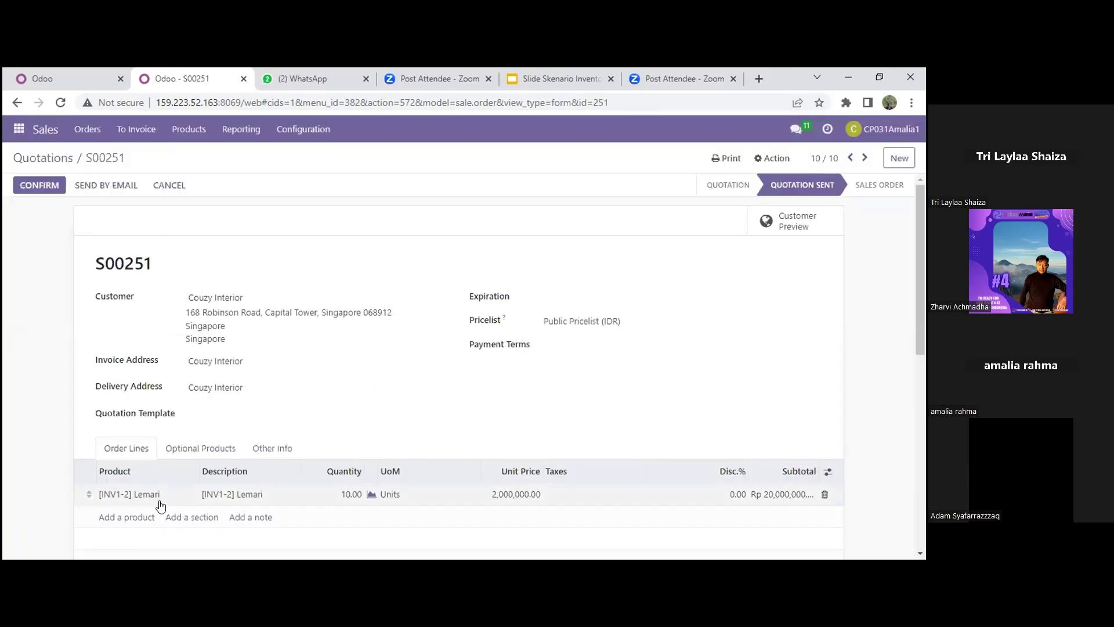
left_click(40, 182)
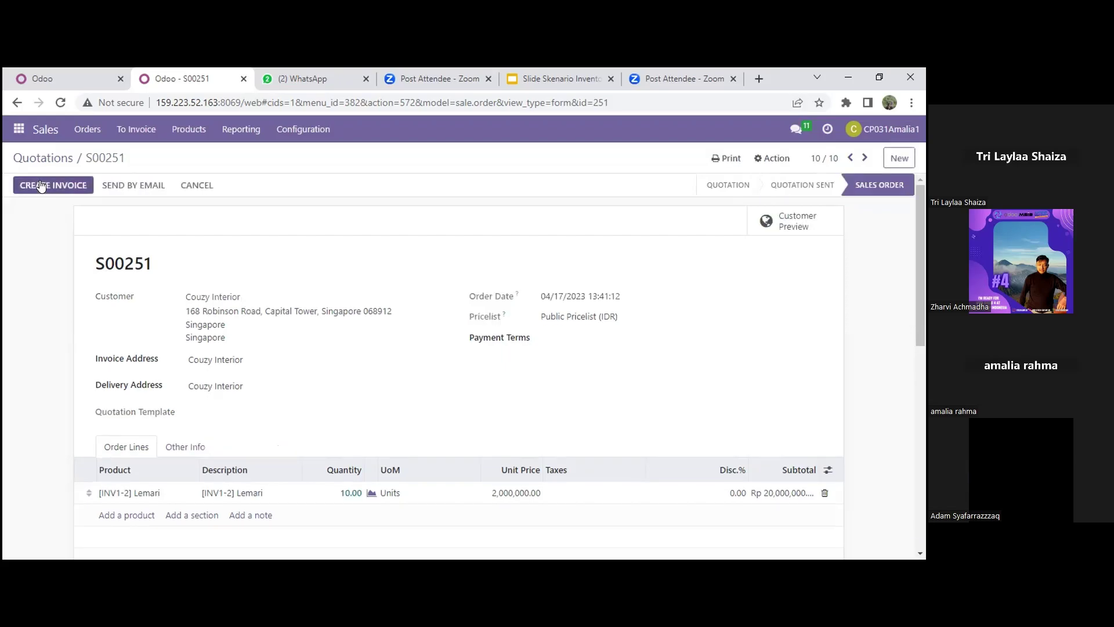
key("alt+Left")
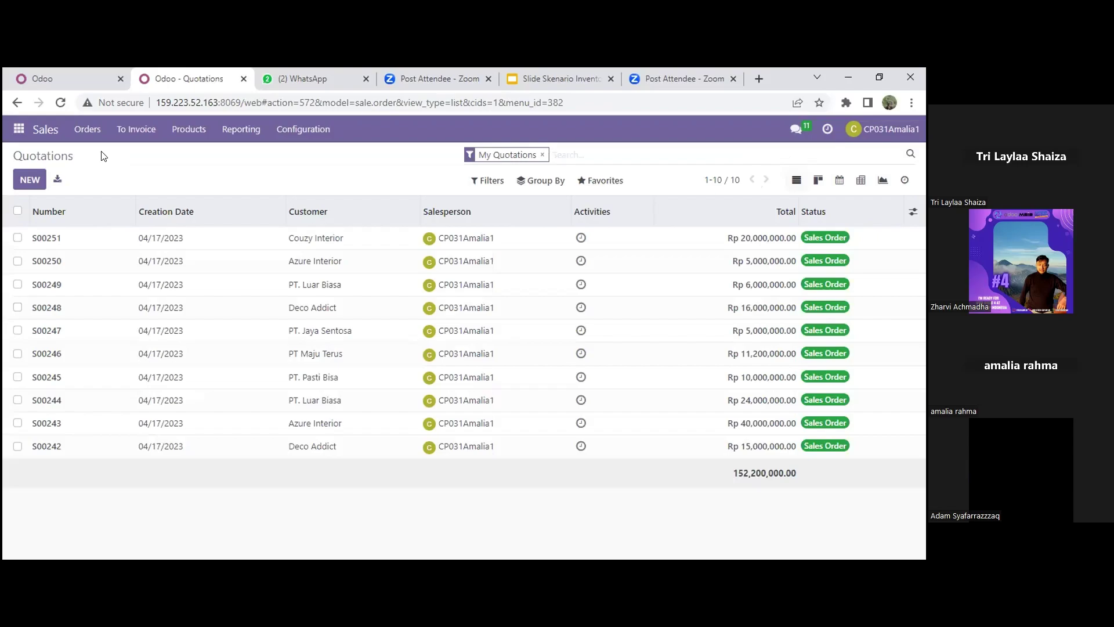
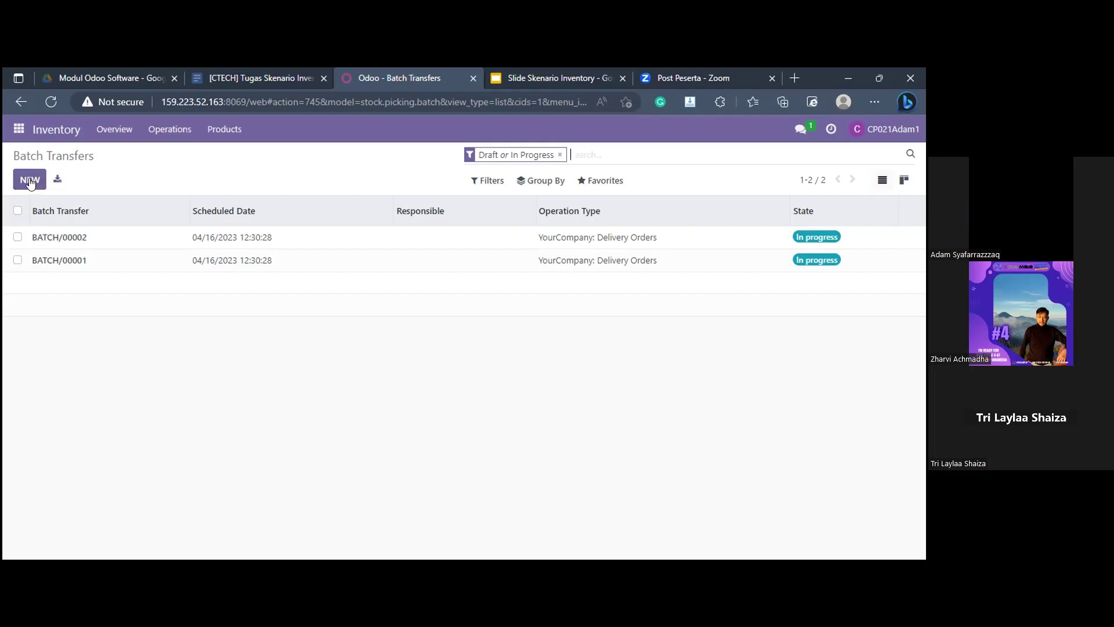
- Create a new batch transfer with the current CP021 user as responsible and YourCompany: Delivery Orders as operation type
key("alt+c")
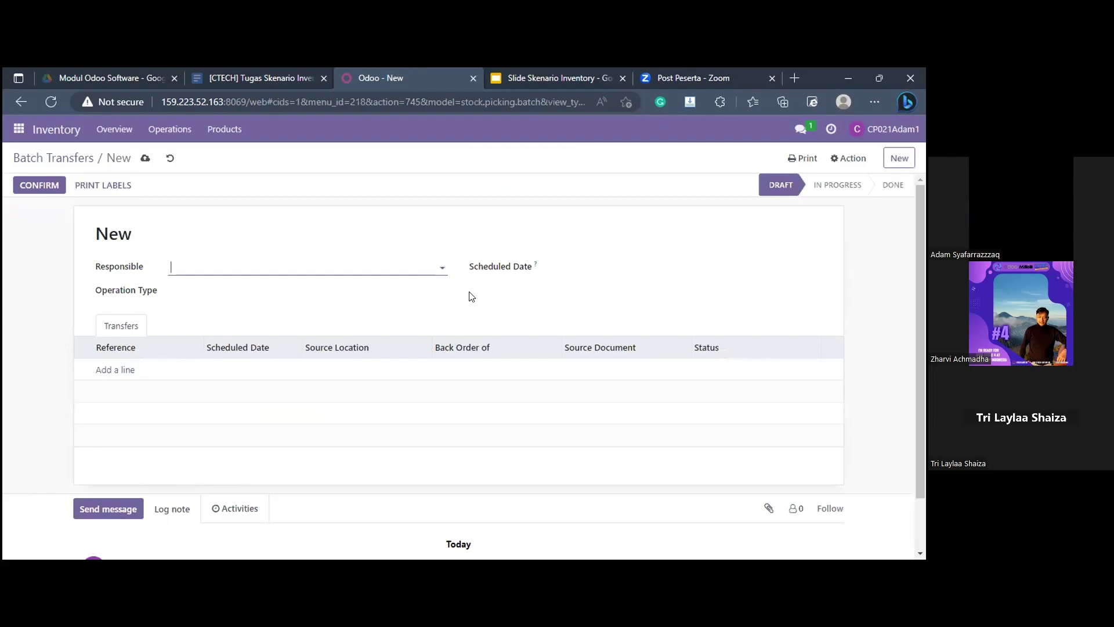
left_click(443, 266)
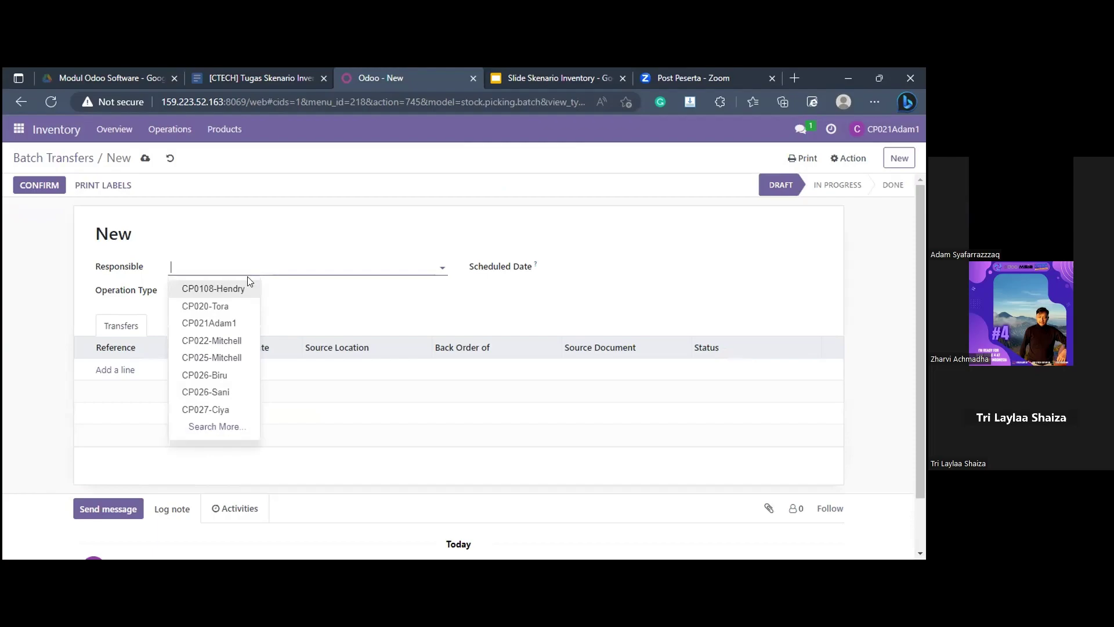
left_click(209, 323)
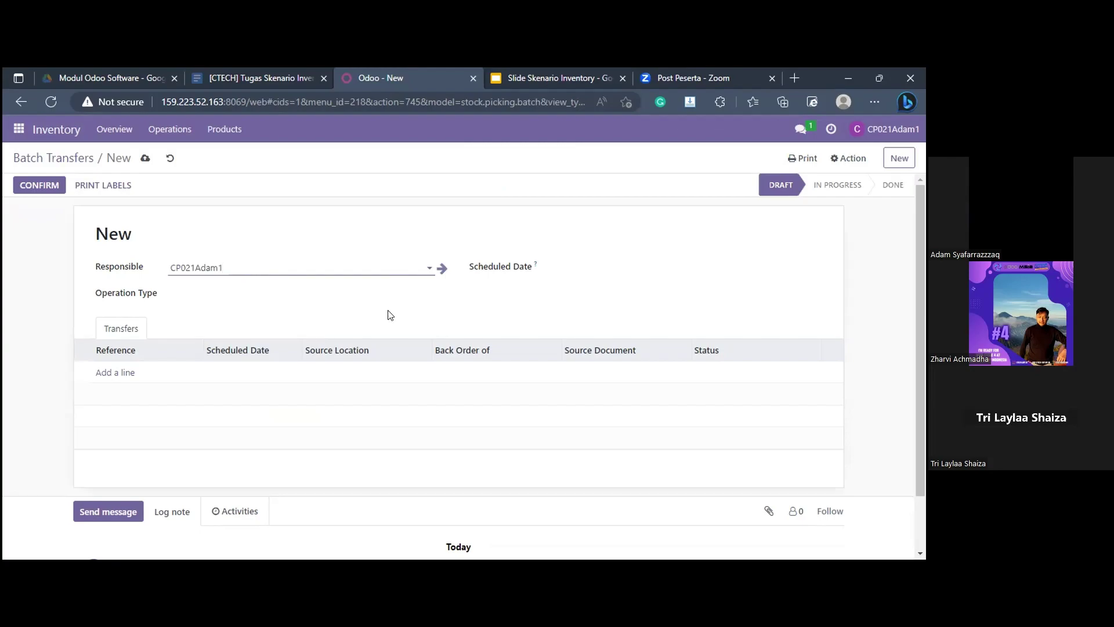
left_click(441, 293)
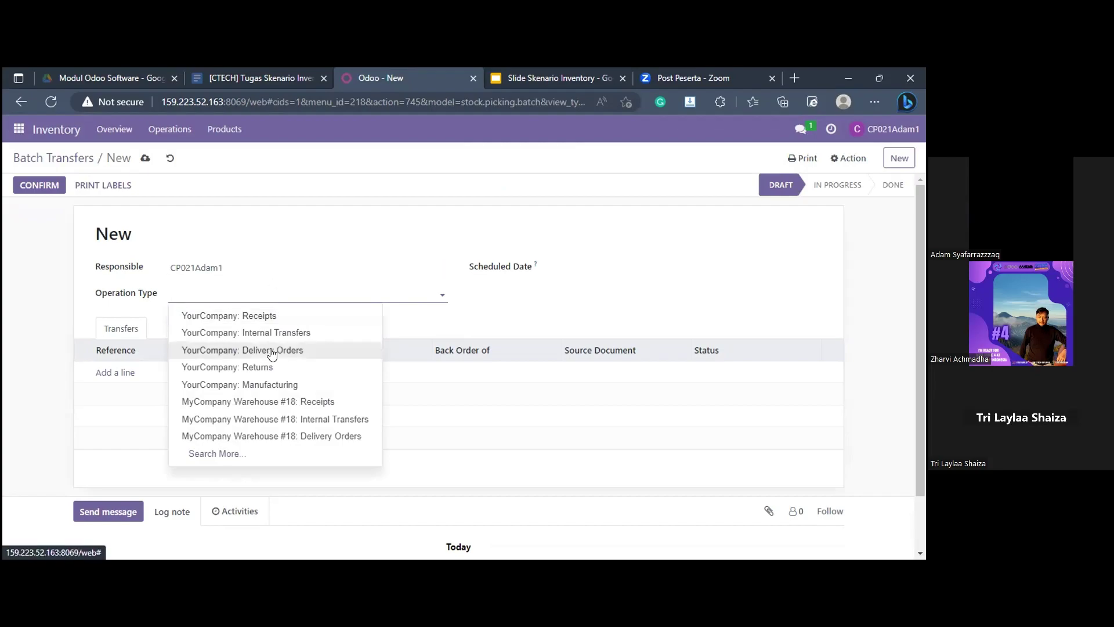
left_click(302, 351)
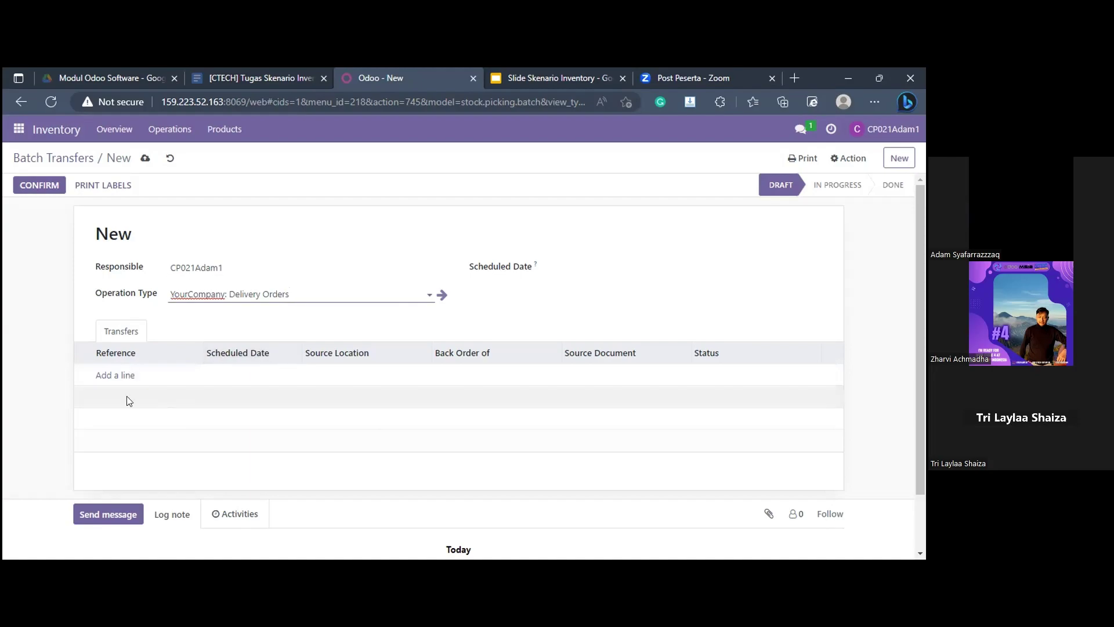
- Start adding transfers to the new batch and group the available transfers by source document
left_click(121, 375)
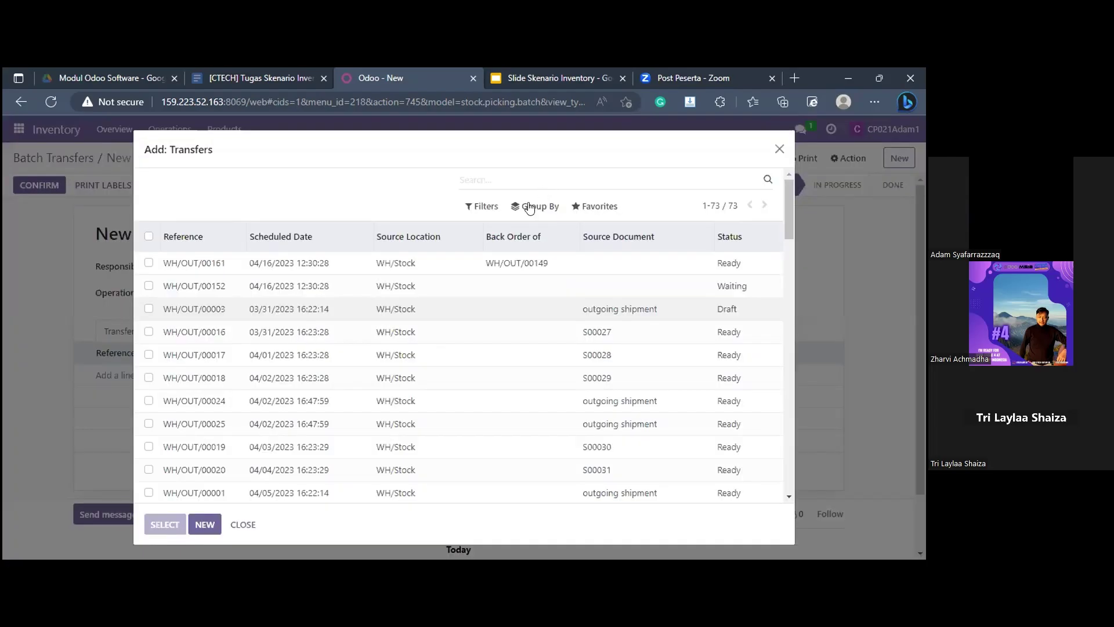
left_click(529, 208)
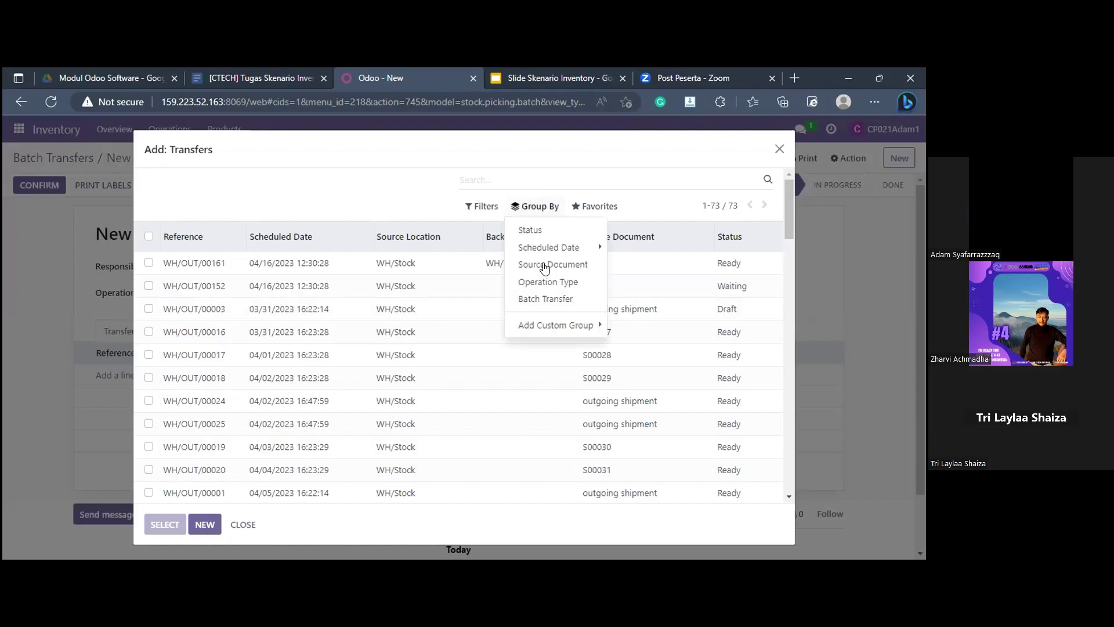
left_click(544, 265)
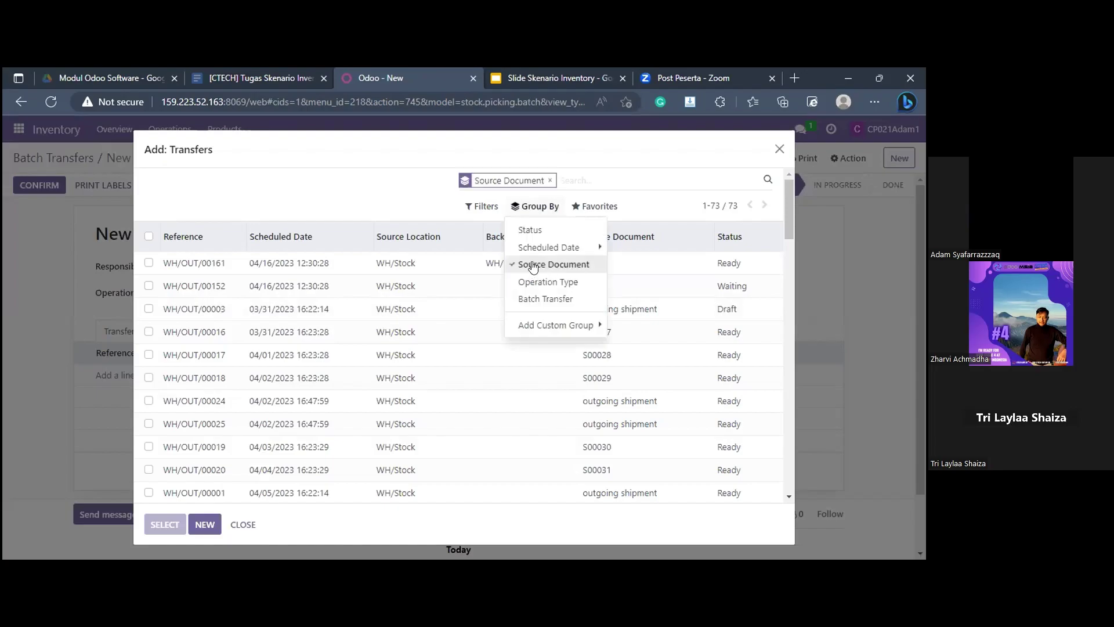
left_click(383, 192)
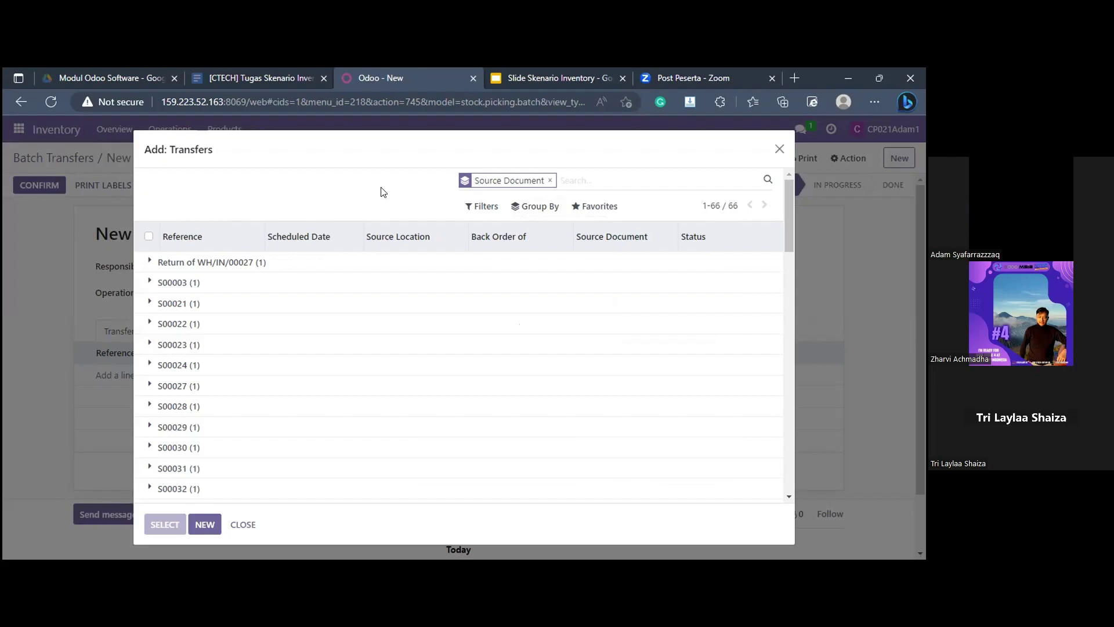
- Select the delivery orders of the first two of the ten new sales orders, scheduled 04/17/2023 13:27:14 and 13:30:54
scroll(284, 358, "down", 6)
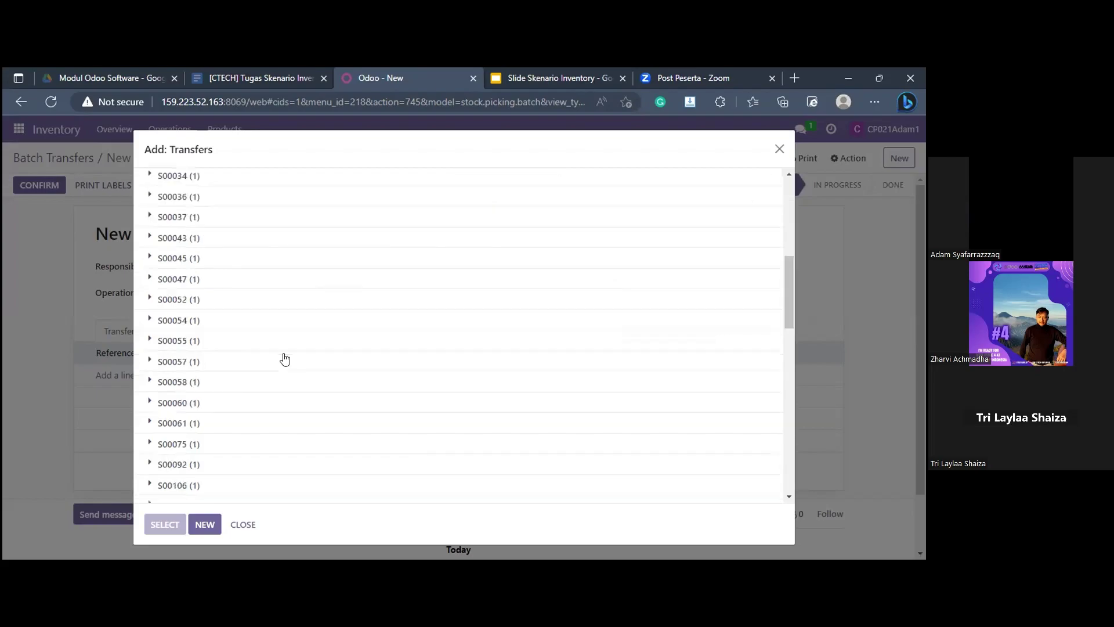
scroll(284, 359, "down", 10)
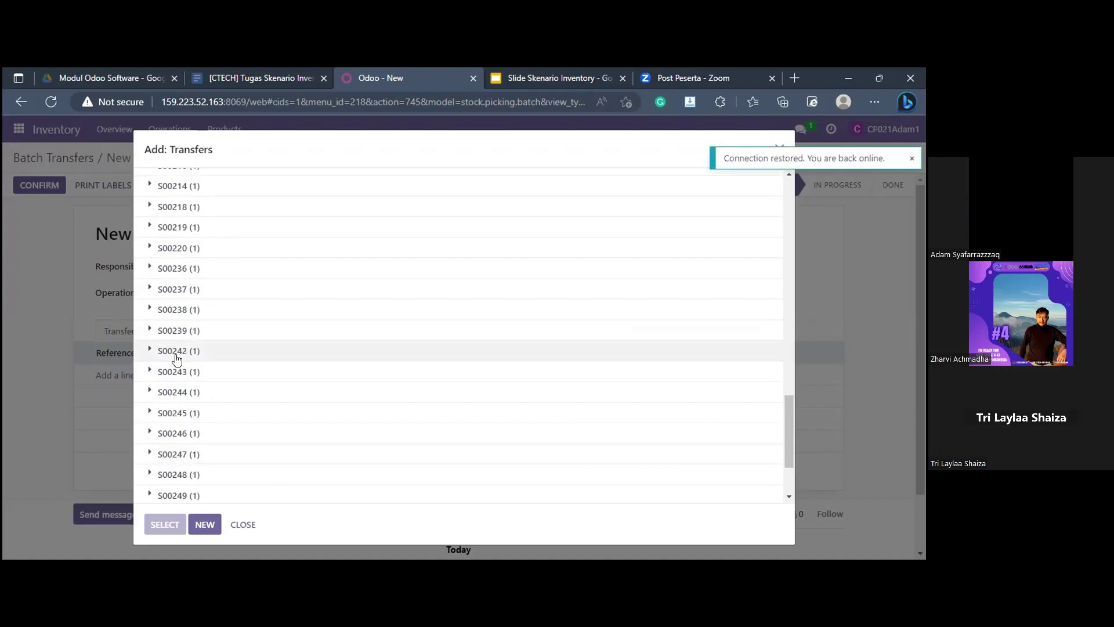
left_click(178, 353)
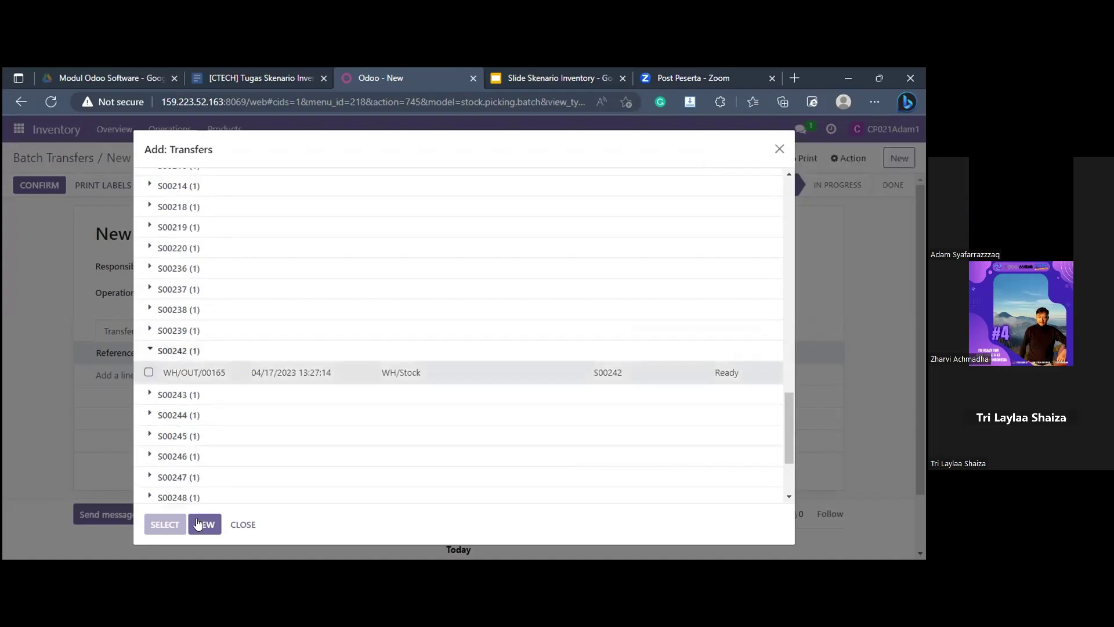
left_click(149, 372)
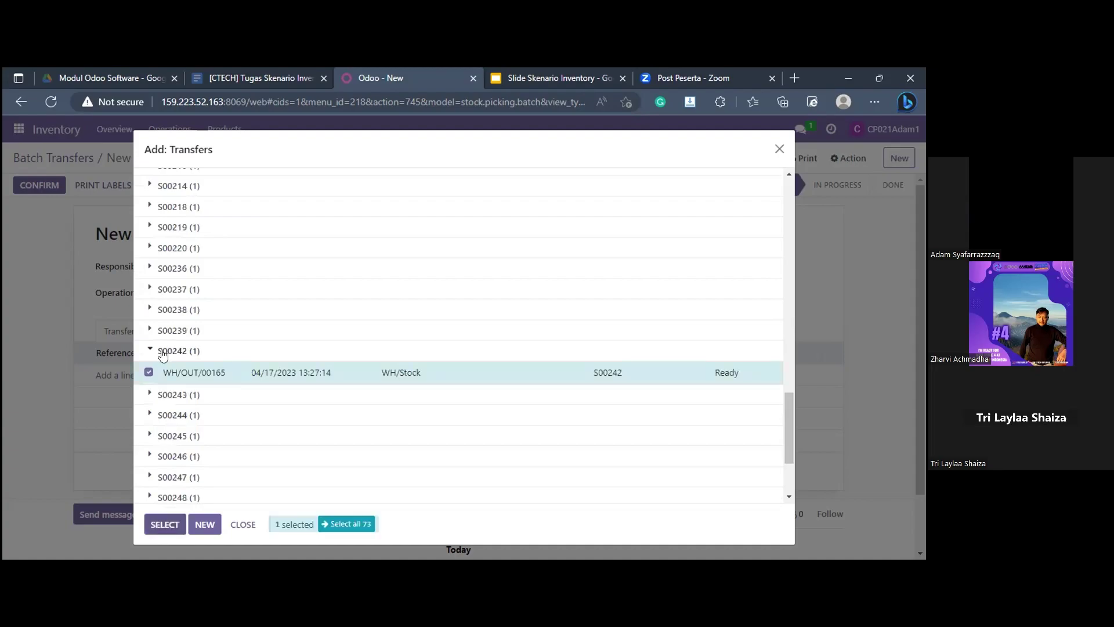
scroll(163, 355, "up", 2)
scroll(149, 298, "down", 2)
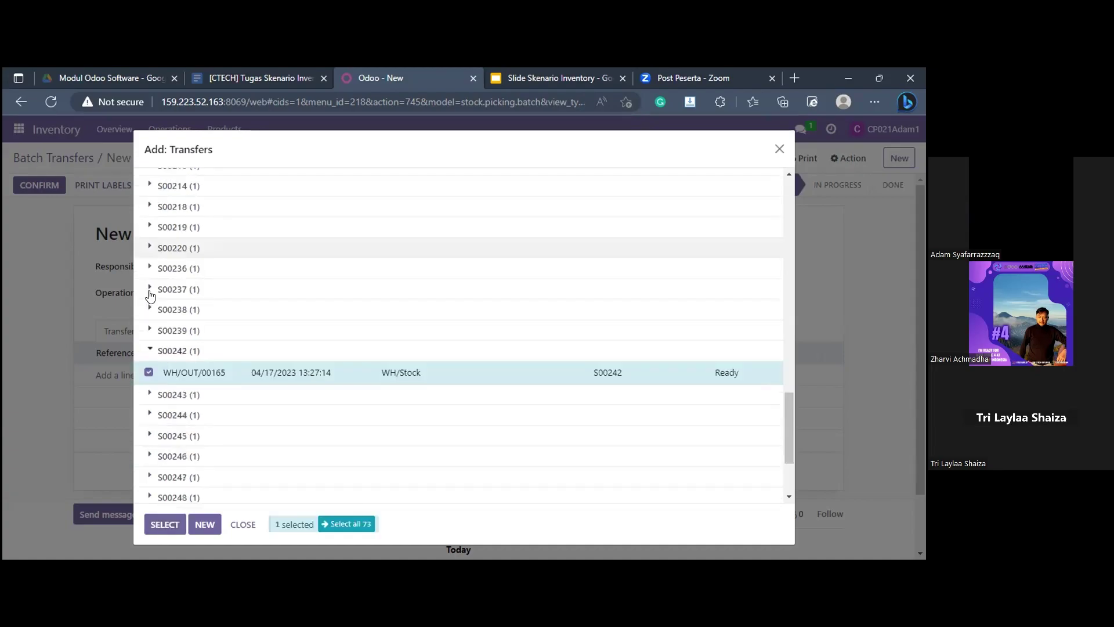
scroll(221, 314, "down", 2)
left_click(171, 295)
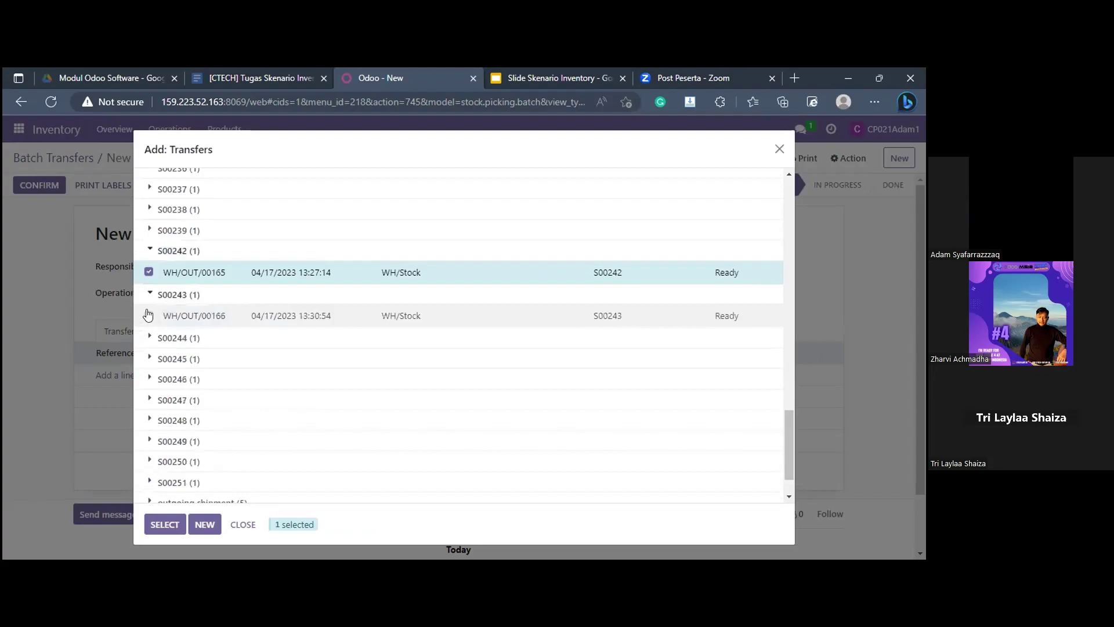
left_click(149, 315)
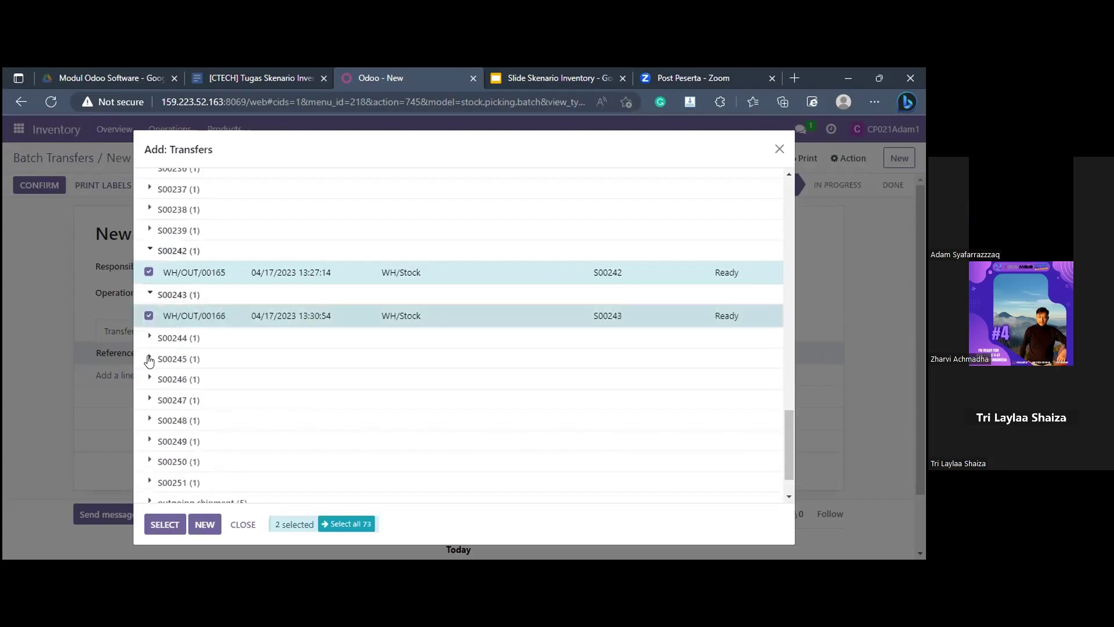
- Select the delivery orders of the third, fourth and fifth new sales orders as well and add all five to the batch
left_click(150, 339)
left_click(148, 359)
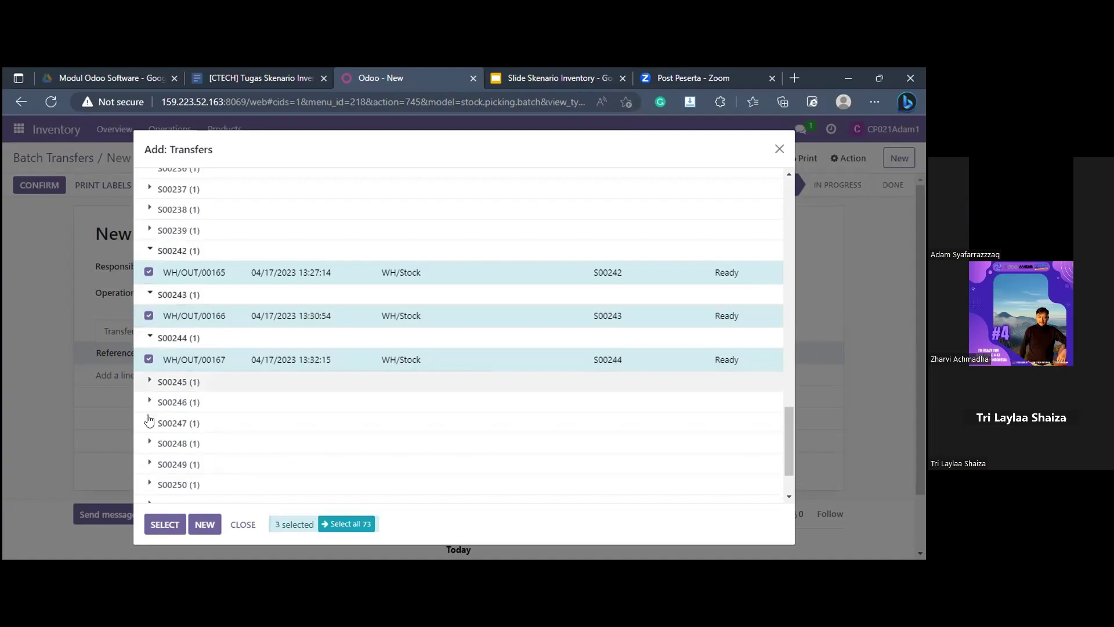
left_click(150, 382)
left_click(148, 403)
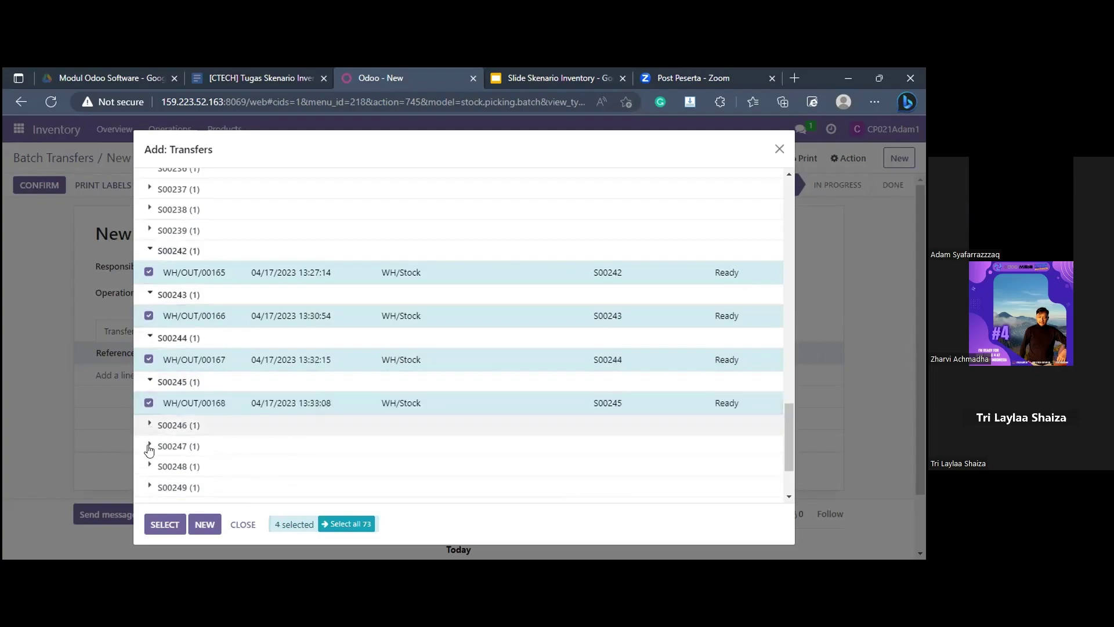
left_click(150, 433)
left_click(149, 447)
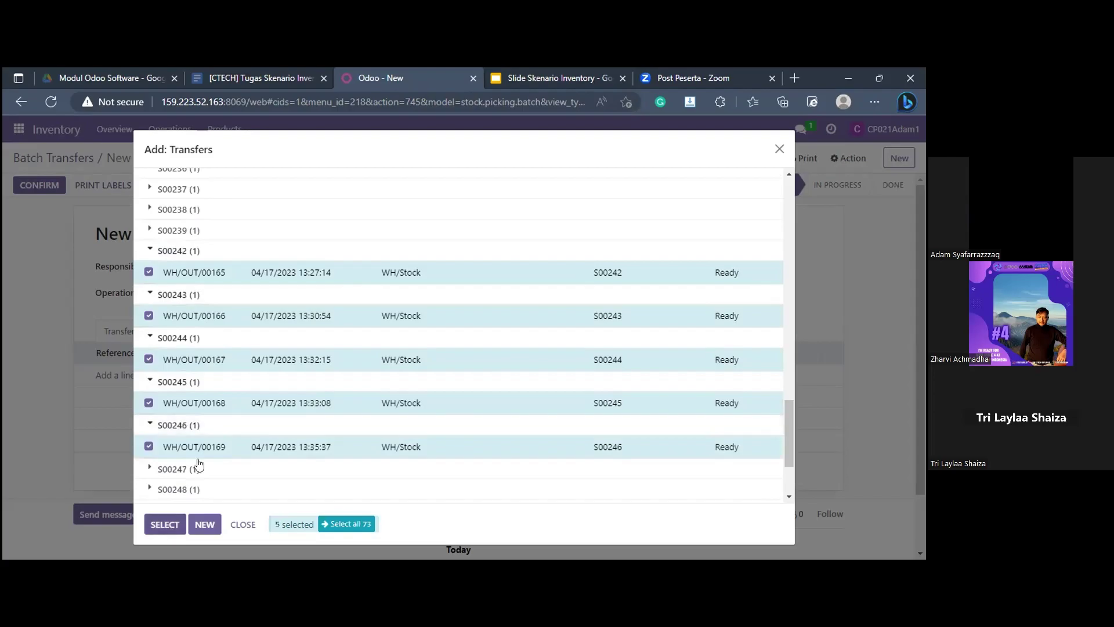
left_click(165, 524)
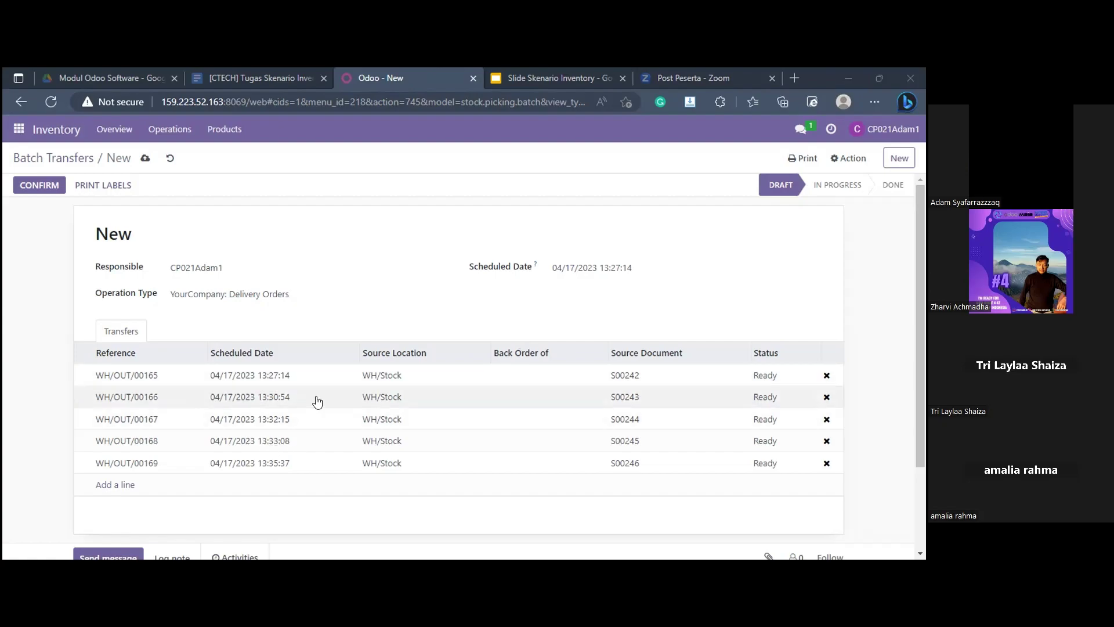
- Set the batch's scheduled date to 04/19/2023 13:27:14 and save the batch transfer
left_click(613, 267)
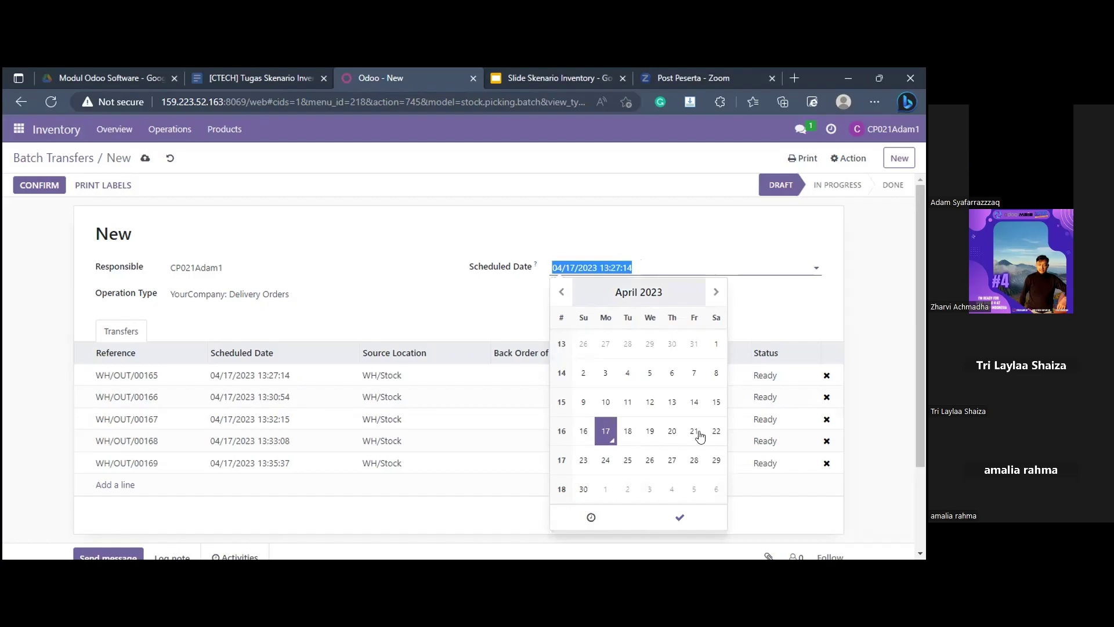
left_click(649, 436)
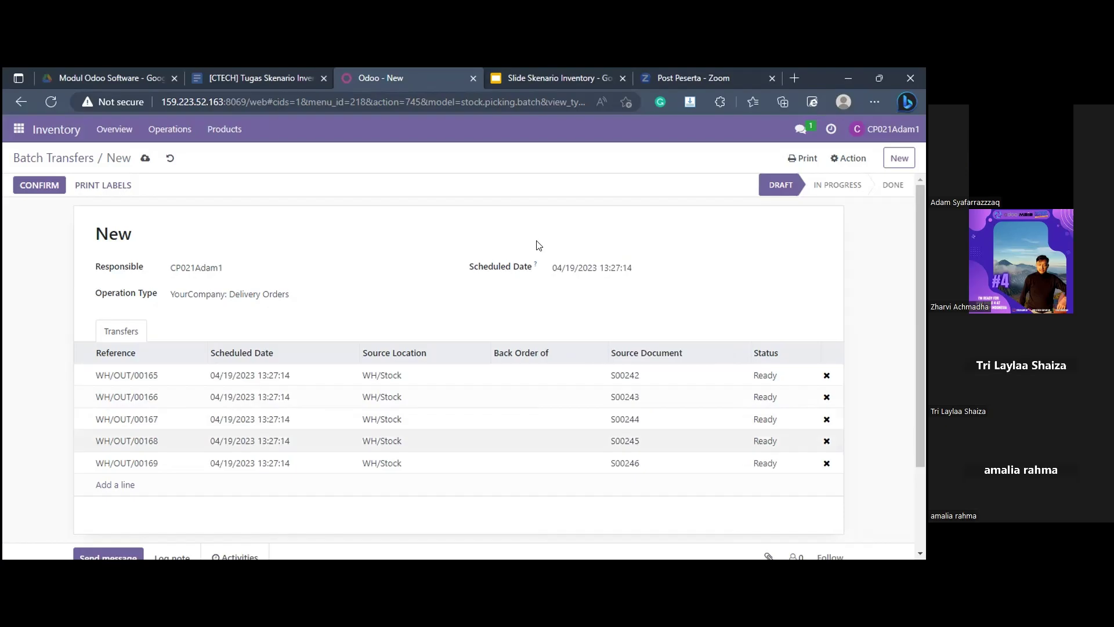
scroll(580, 246, "down", 2)
scroll(615, 268, "up", 2)
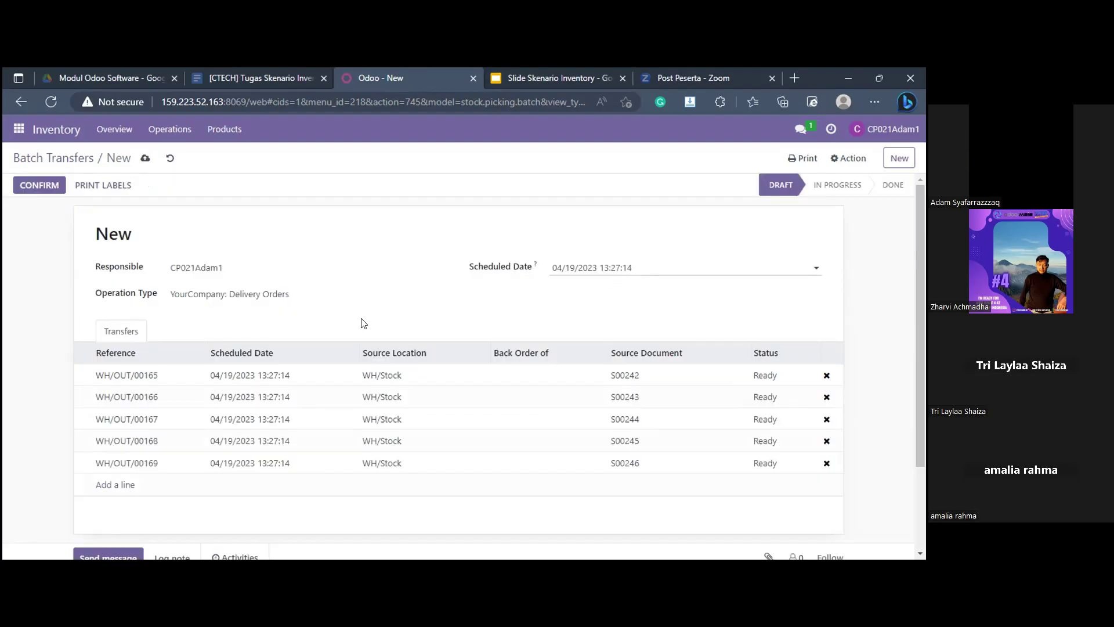
left_click(145, 158)
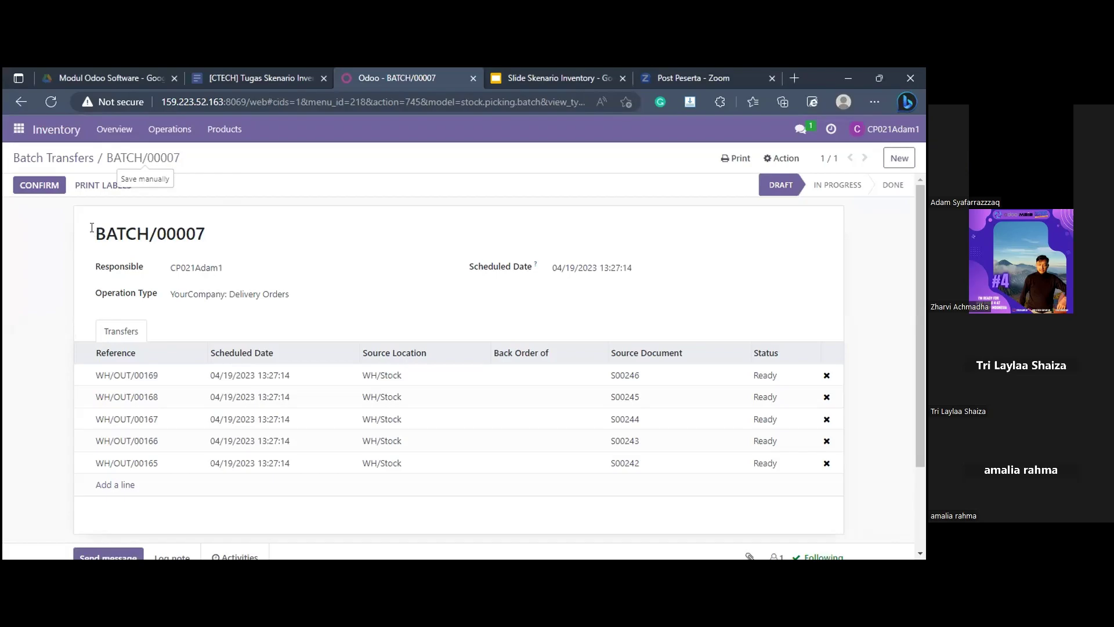
left_click_drag(92, 227, 207, 235)
left_click(298, 233)
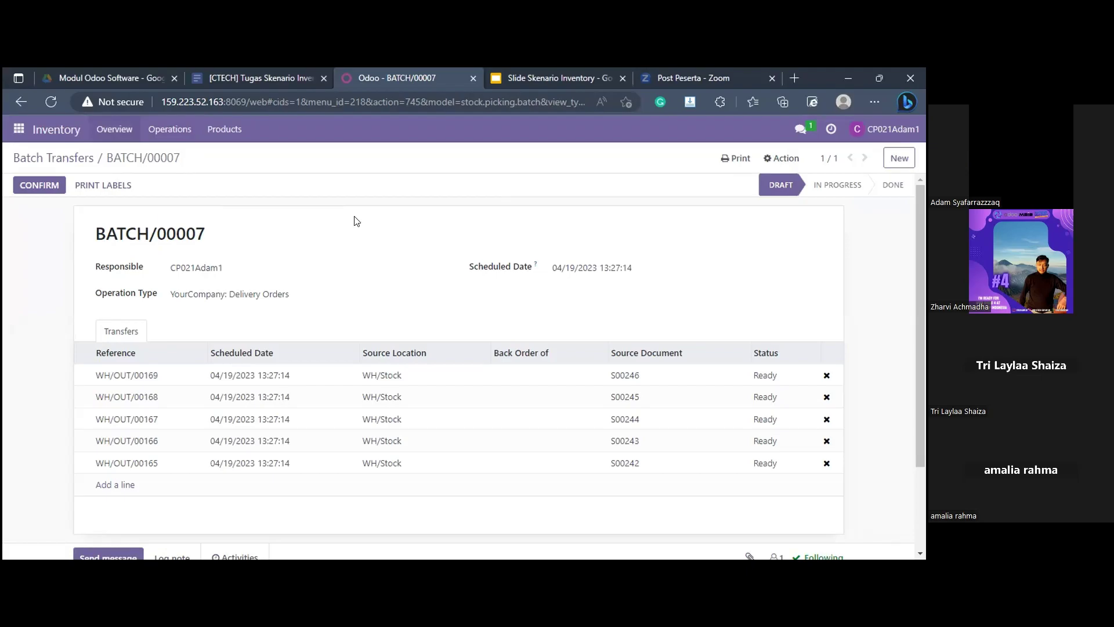
- Create another batch transfer with the current CP021 user as responsible and YourCompany: Delivery Orders as operation type
left_click(18, 160)
left_click(35, 178)
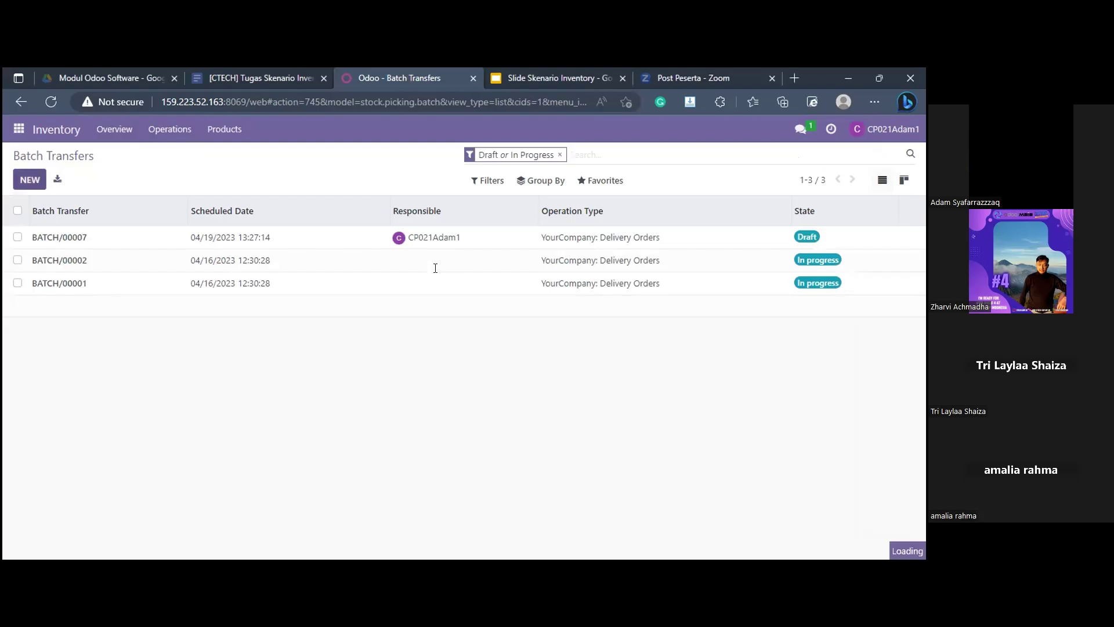
left_click(170, 266)
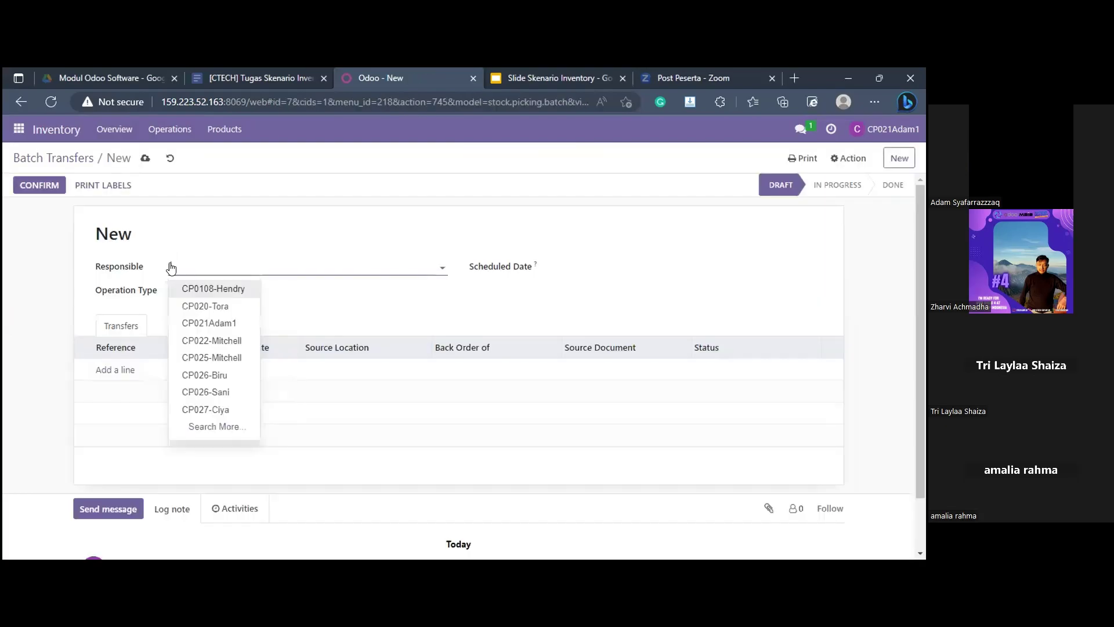
left_click(206, 323)
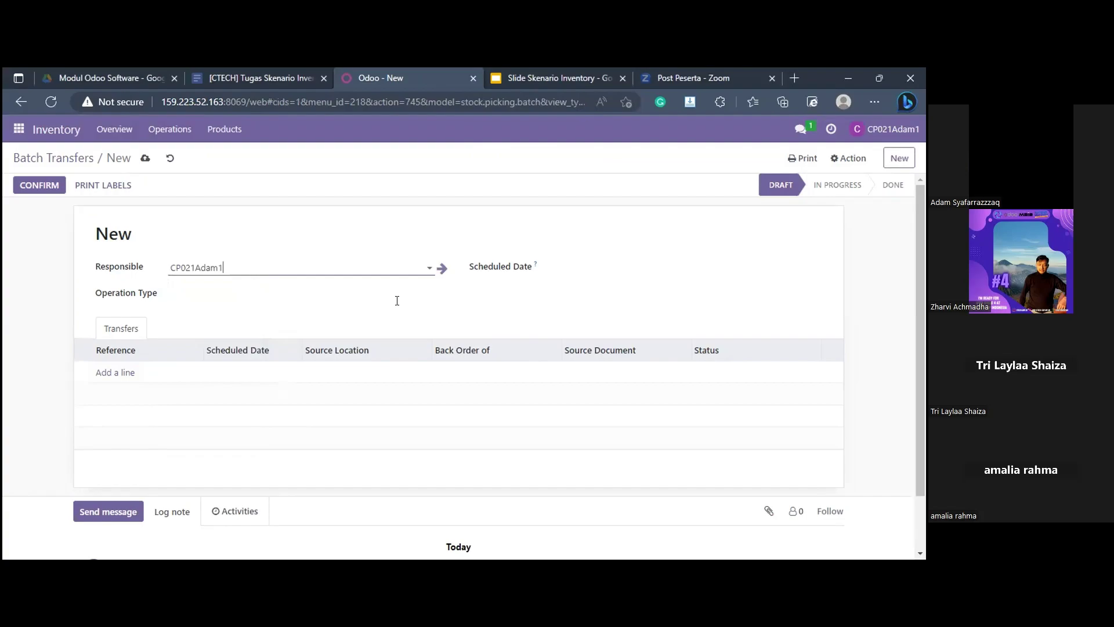
left_click(397, 299)
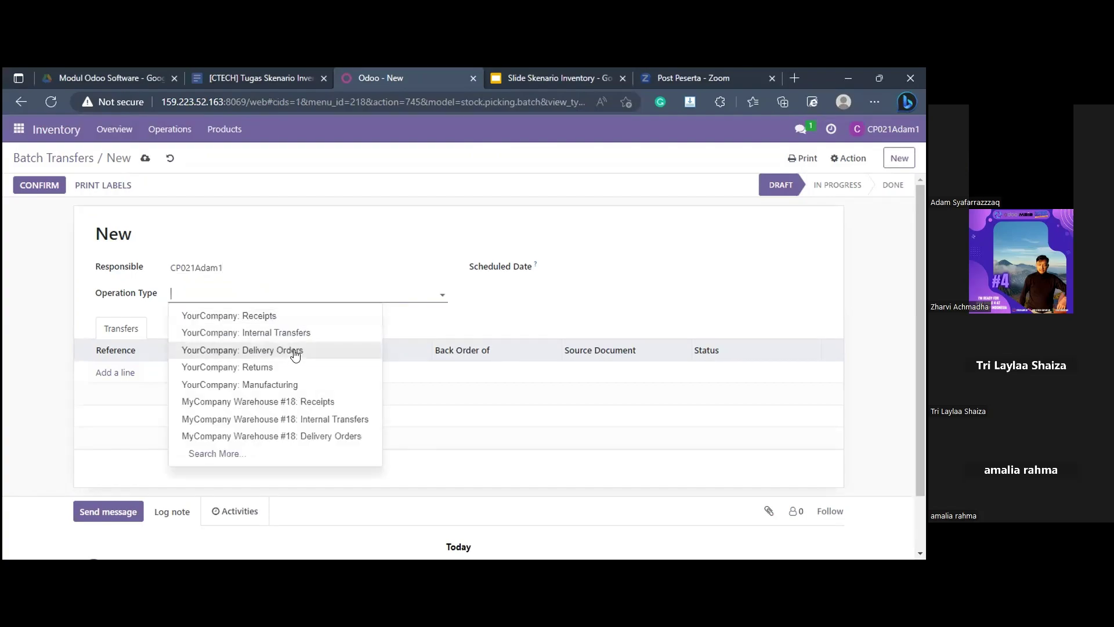
left_click(250, 353)
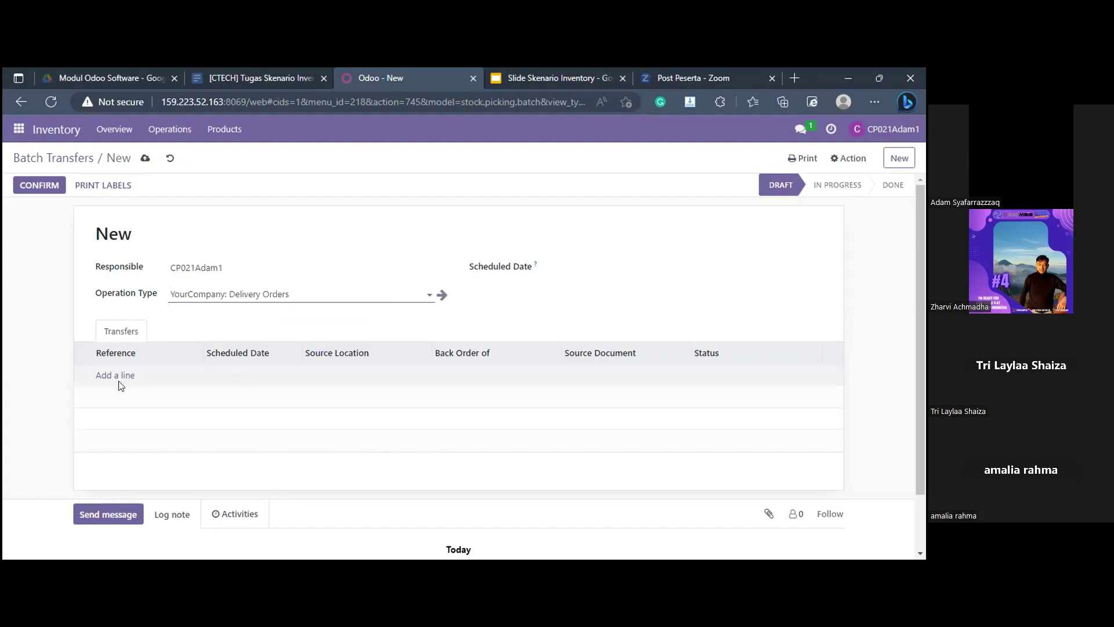
left_click(431, 297)
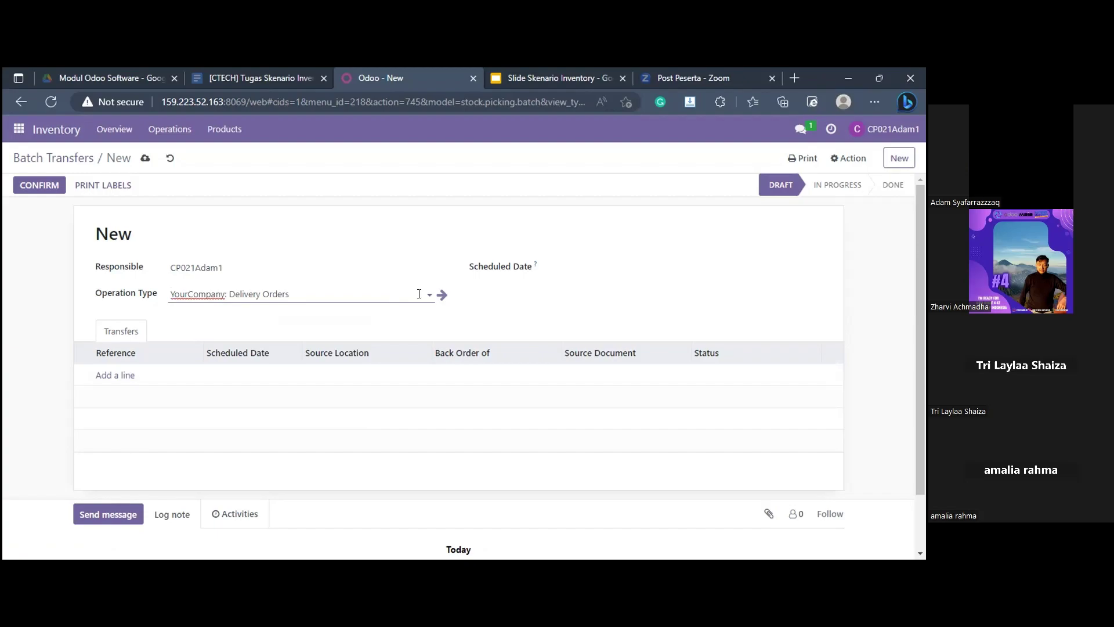
left_click(361, 284)
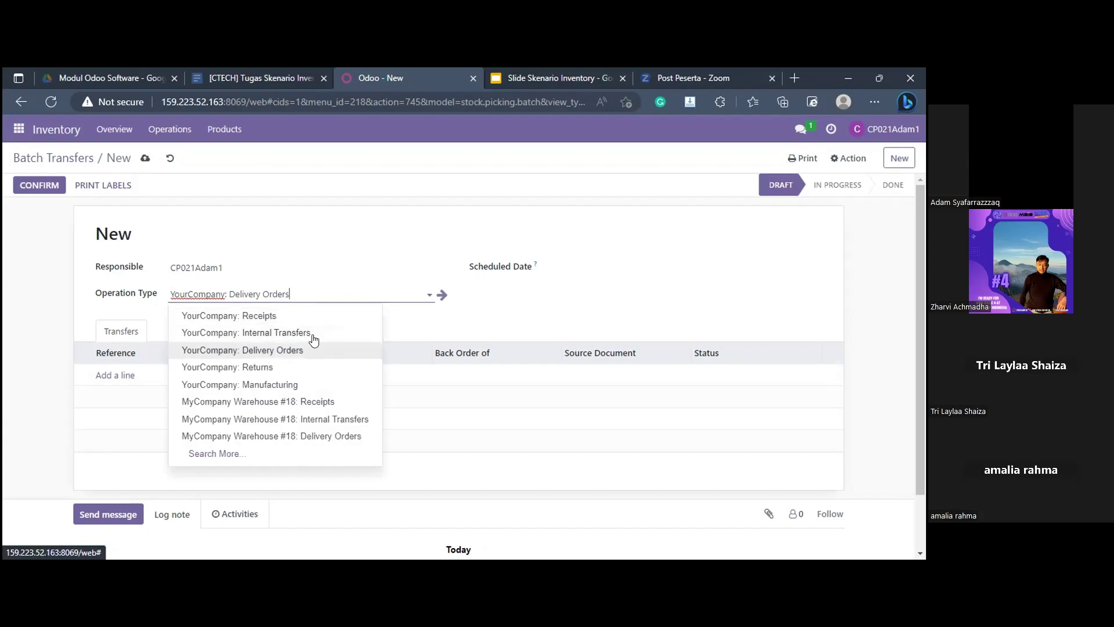
- List the transfers available for the second batch, grouped by source document
left_click(110, 376)
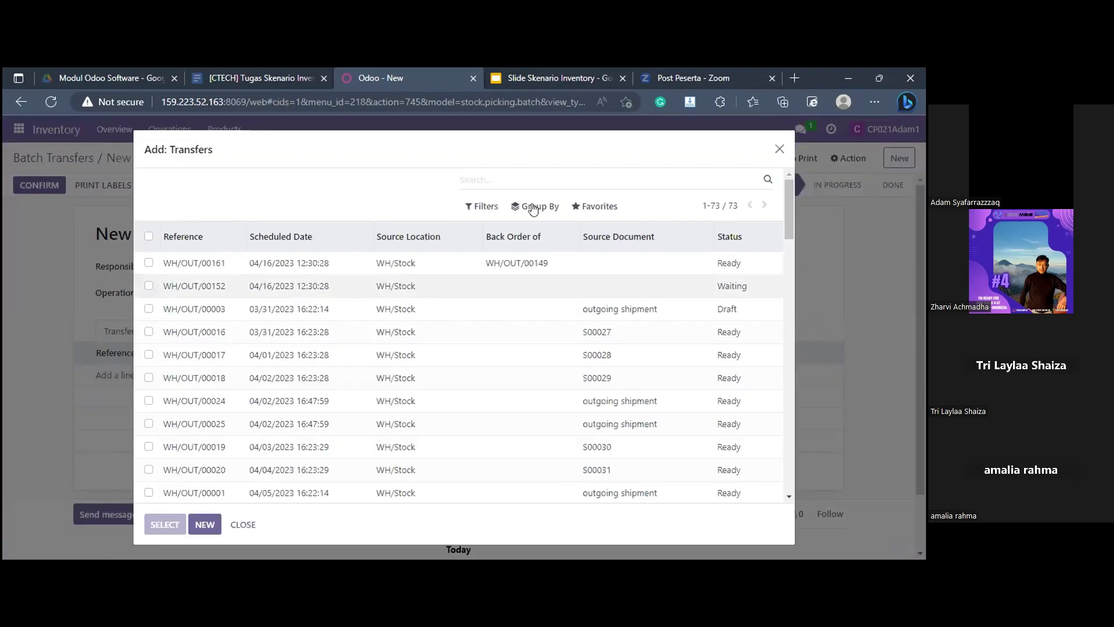
left_click(537, 209)
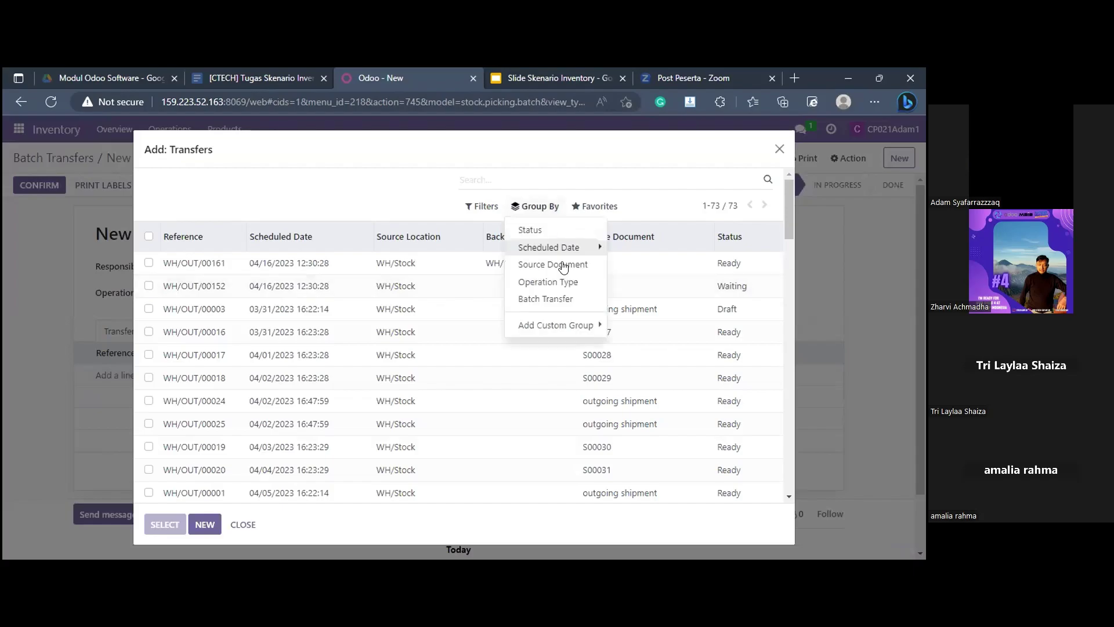
left_click(563, 266)
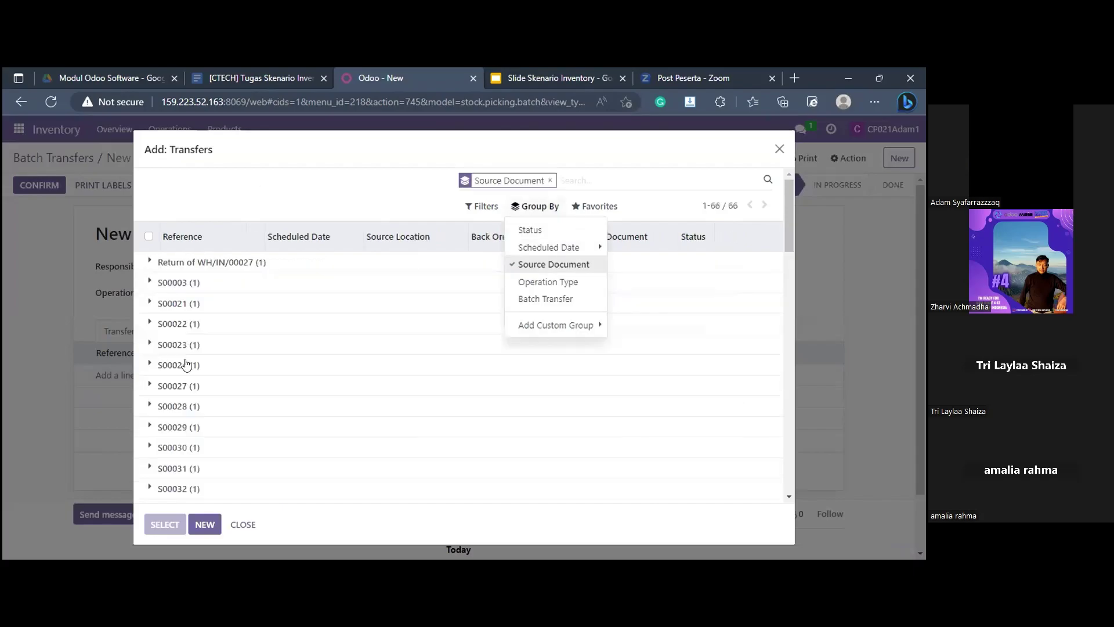
- Select the delivery orders of the fifth, sixth and seventh new sales orders for the second batch
scroll(186, 364, "down", 5)
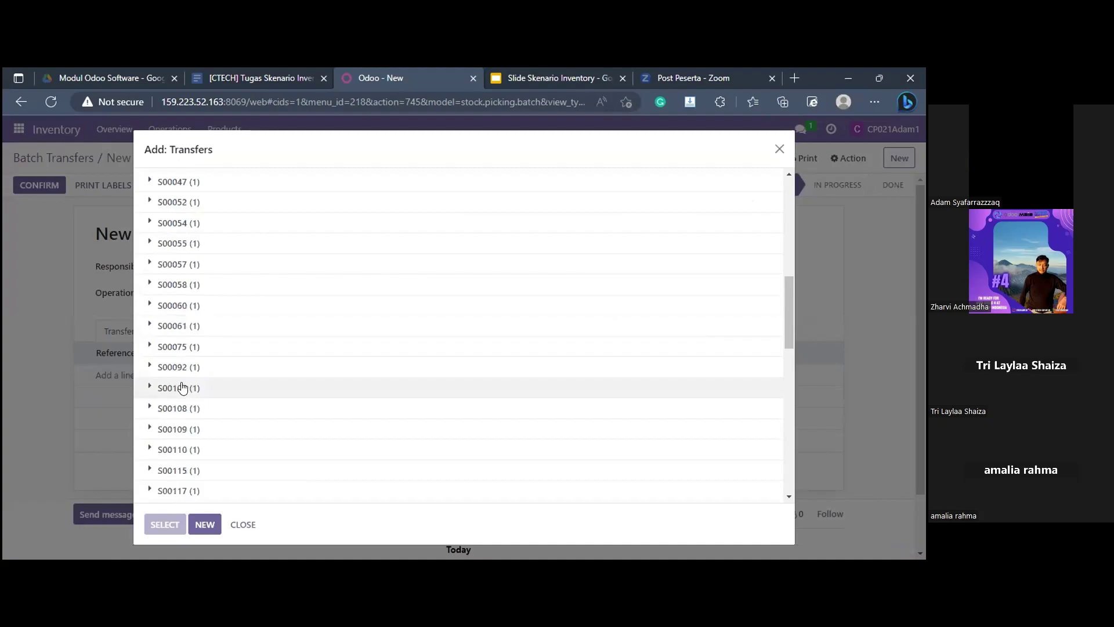
scroll(183, 392, "down", 10)
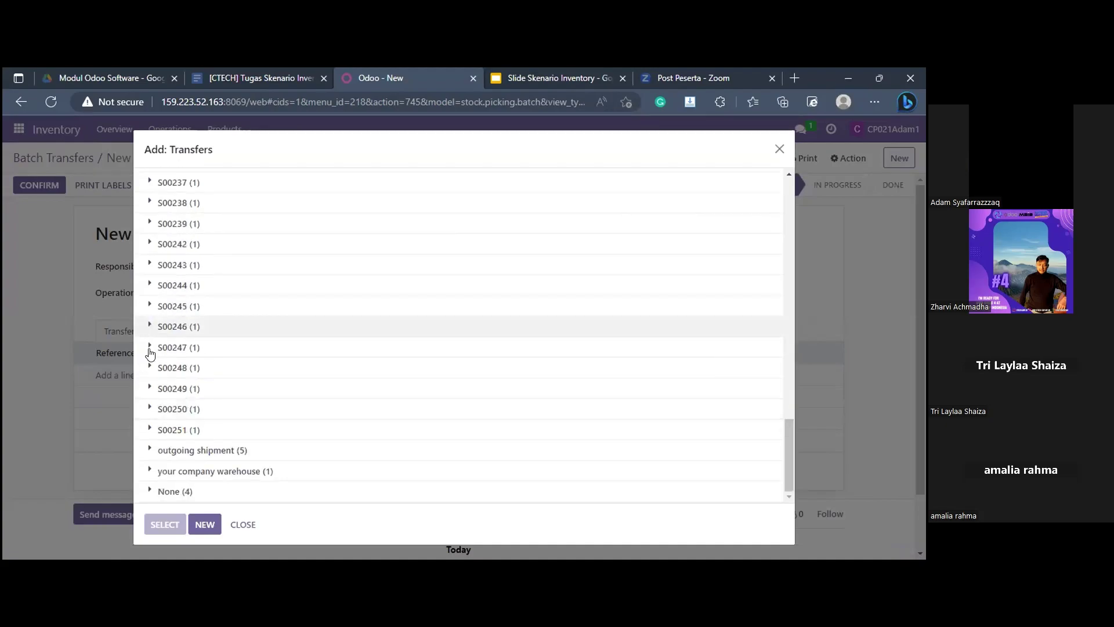
left_click(150, 348)
left_click(149, 351)
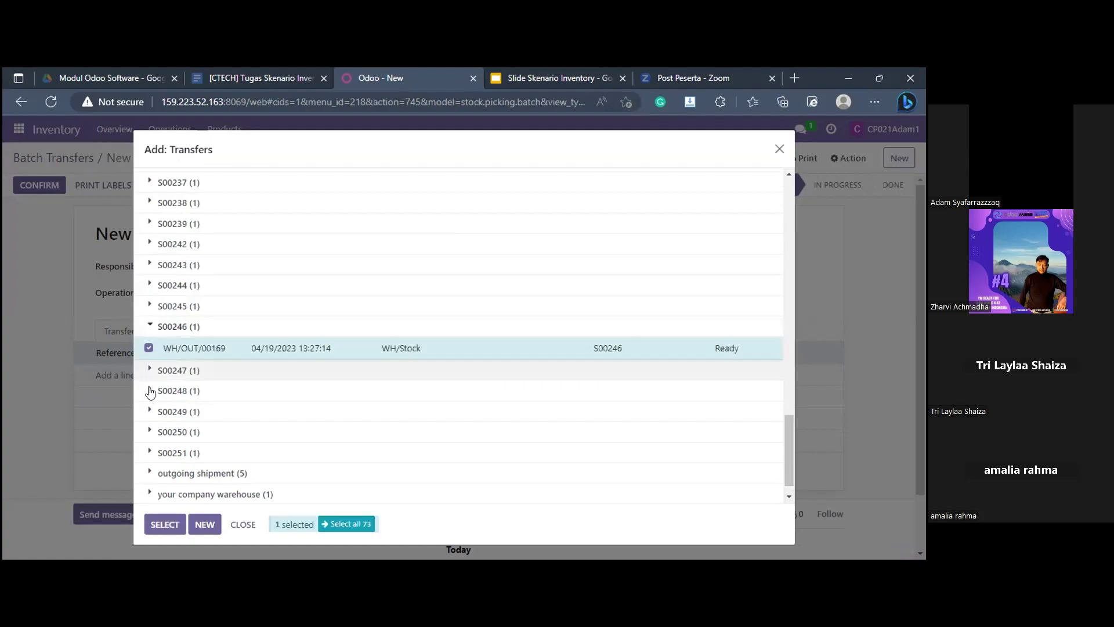
left_click(150, 392)
left_click(152, 435)
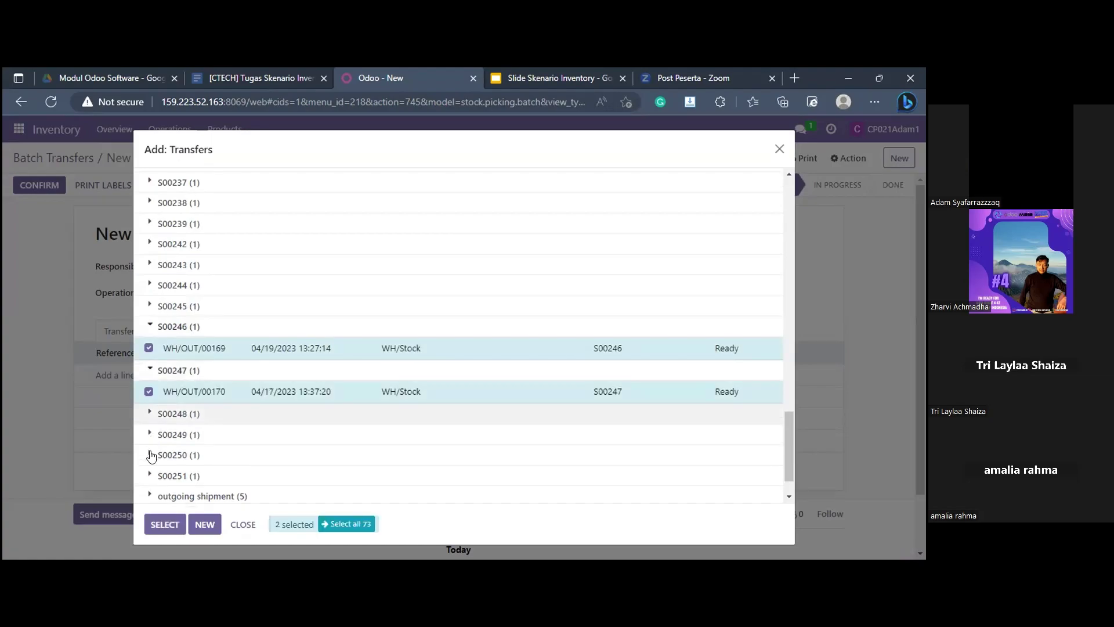
left_click(149, 435)
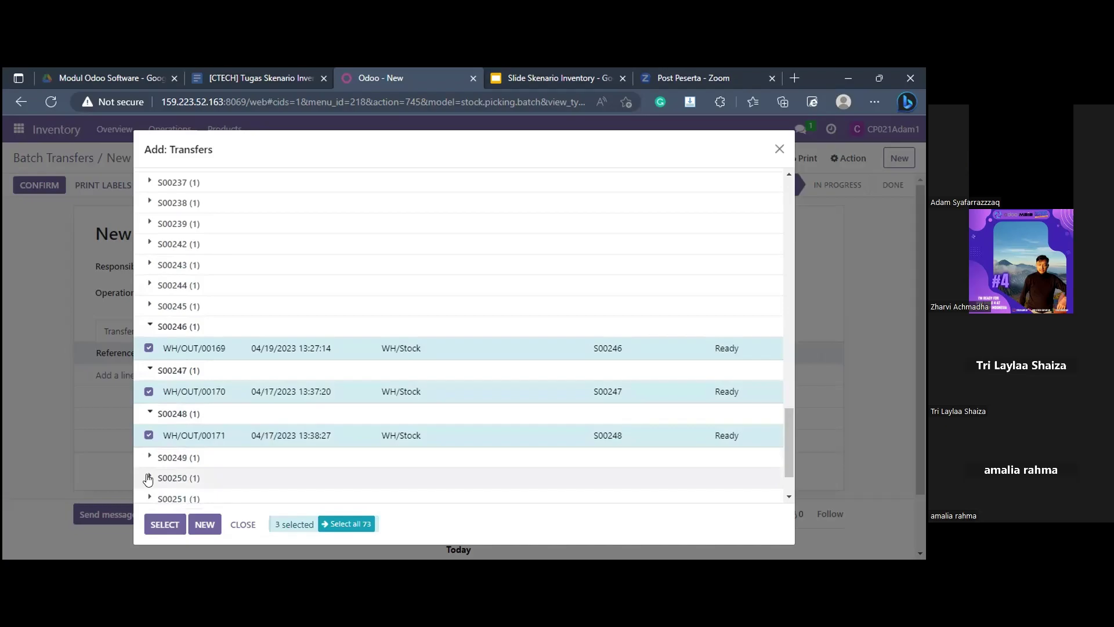
- Select the delivery orders of the eighth, ninth and tenth new sales orders as well and add all six to the batch
left_click(150, 457)
scroll(154, 398, "down", 2)
left_click(149, 387)
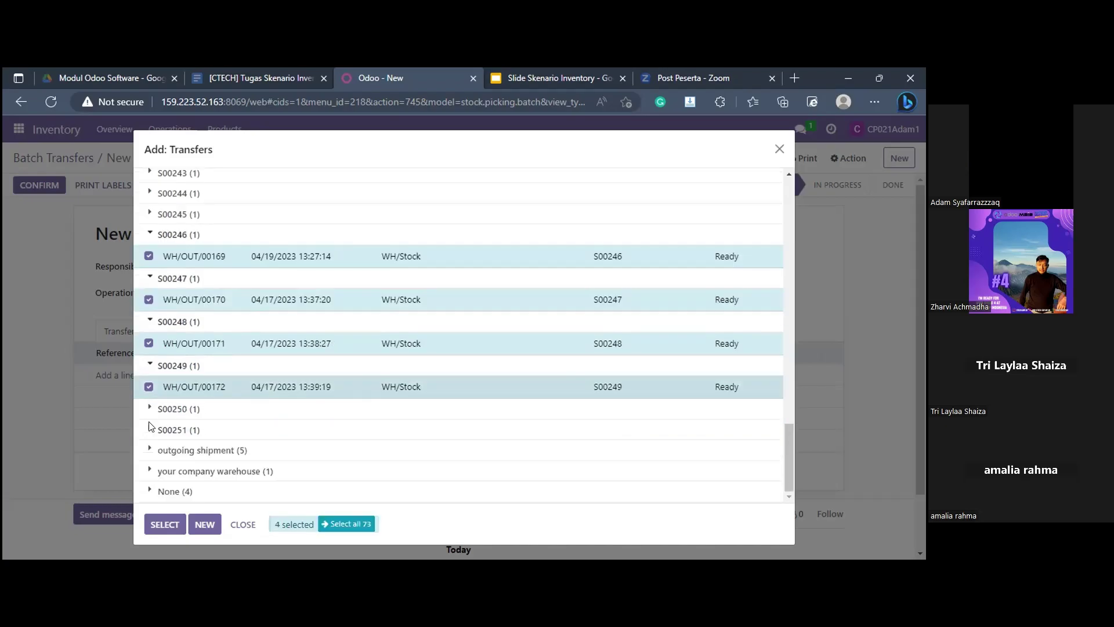
left_click(149, 417)
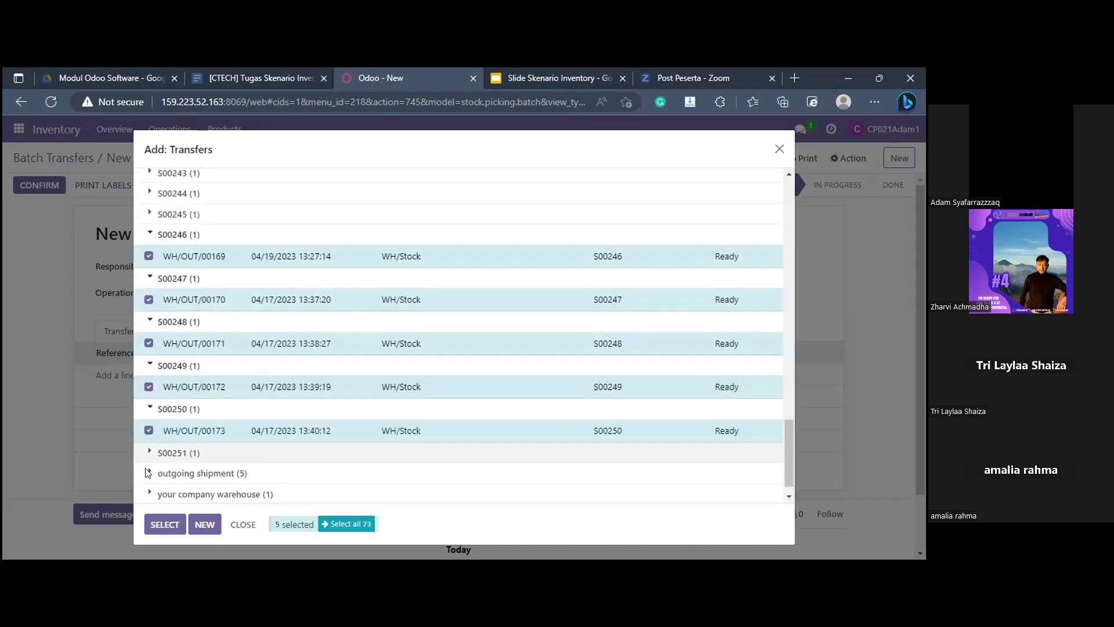
left_click(148, 473)
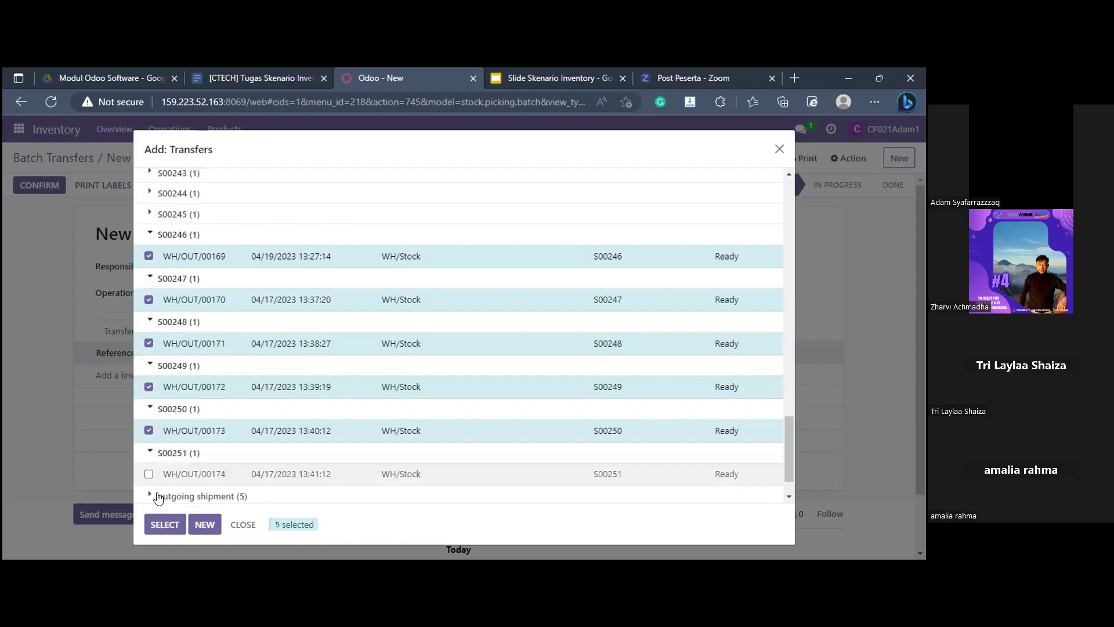
left_click(162, 524)
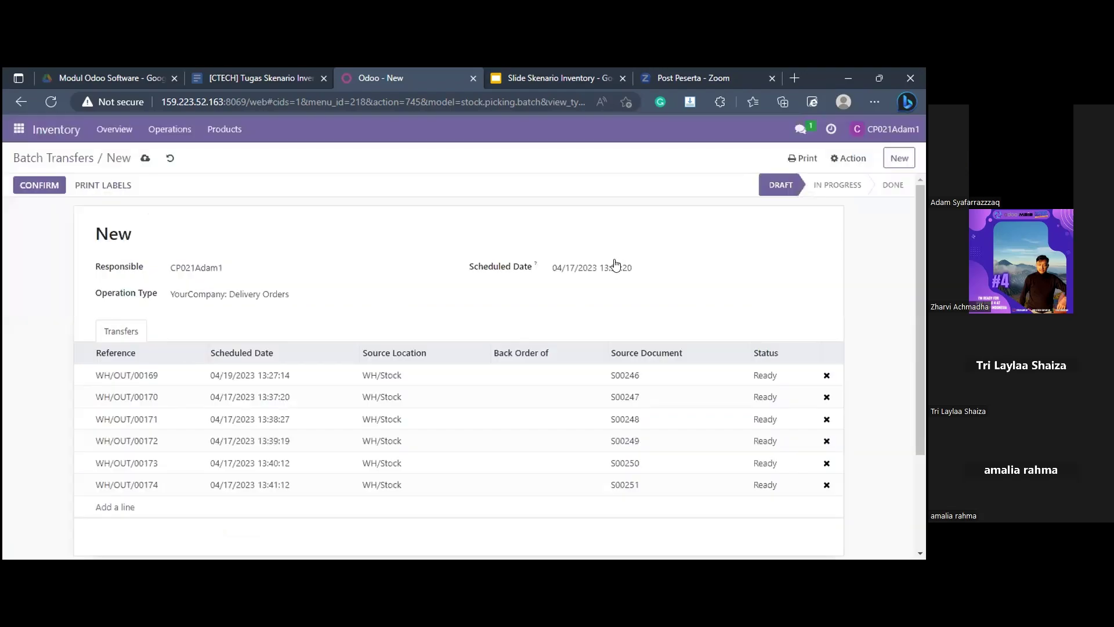
- Set the second batch's scheduled date to 04/25/2023 13:37:20 and save the batch transfer
left_click(615, 265)
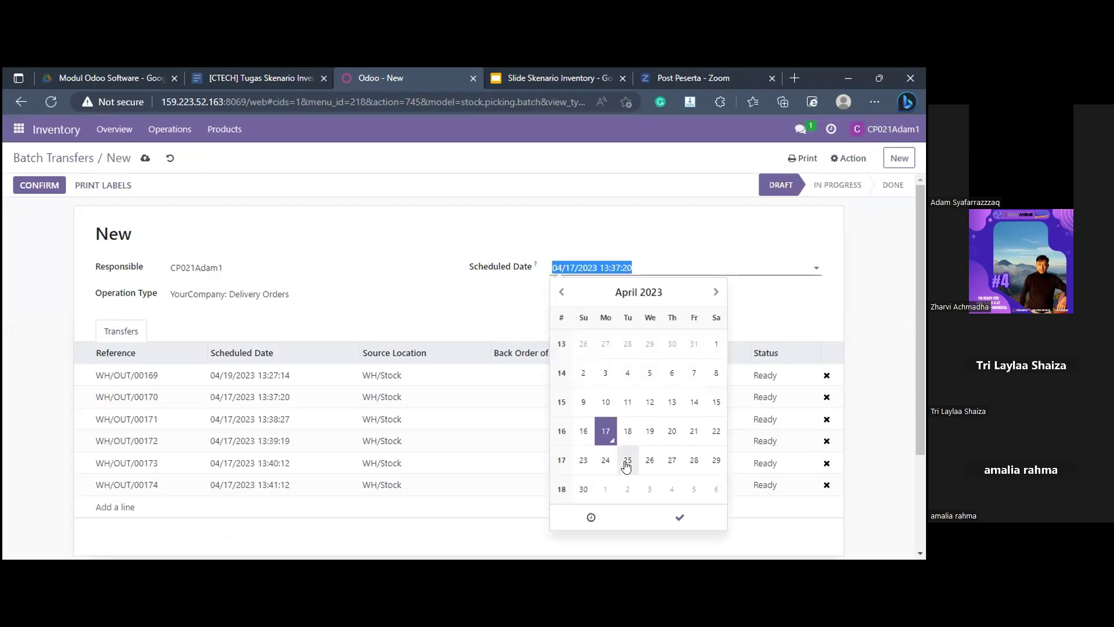
left_click(626, 463)
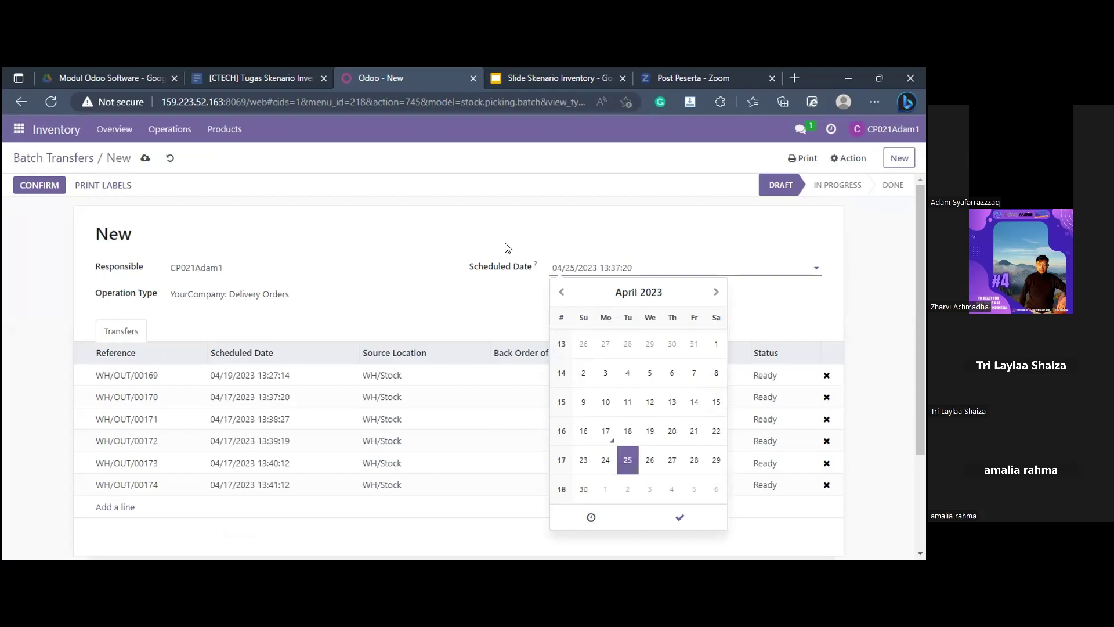
left_click(378, 271)
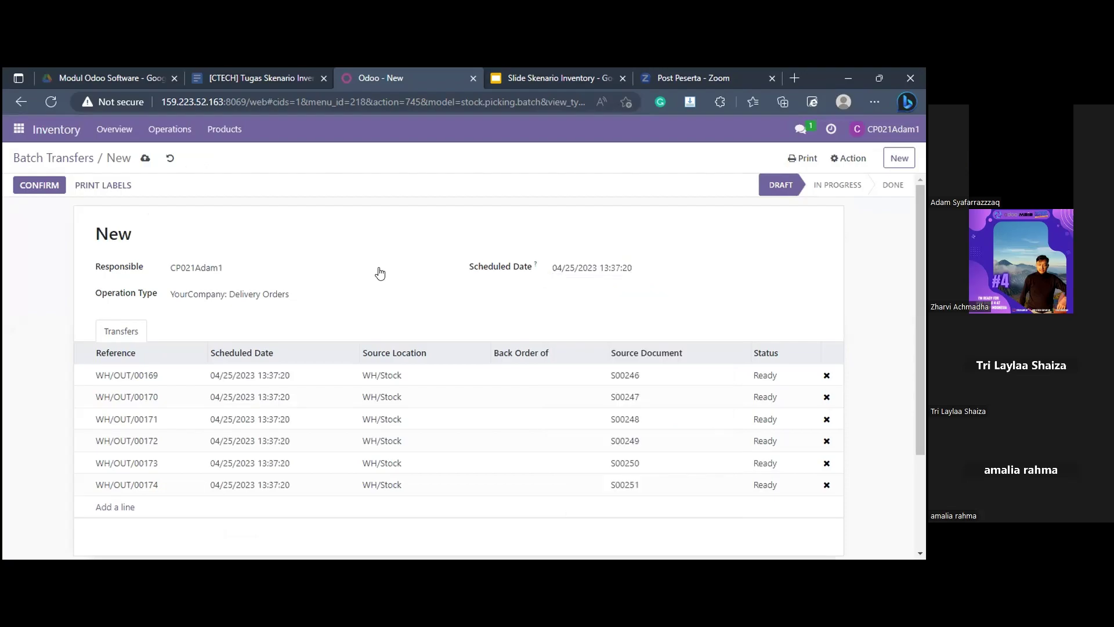
left_click(146, 162)
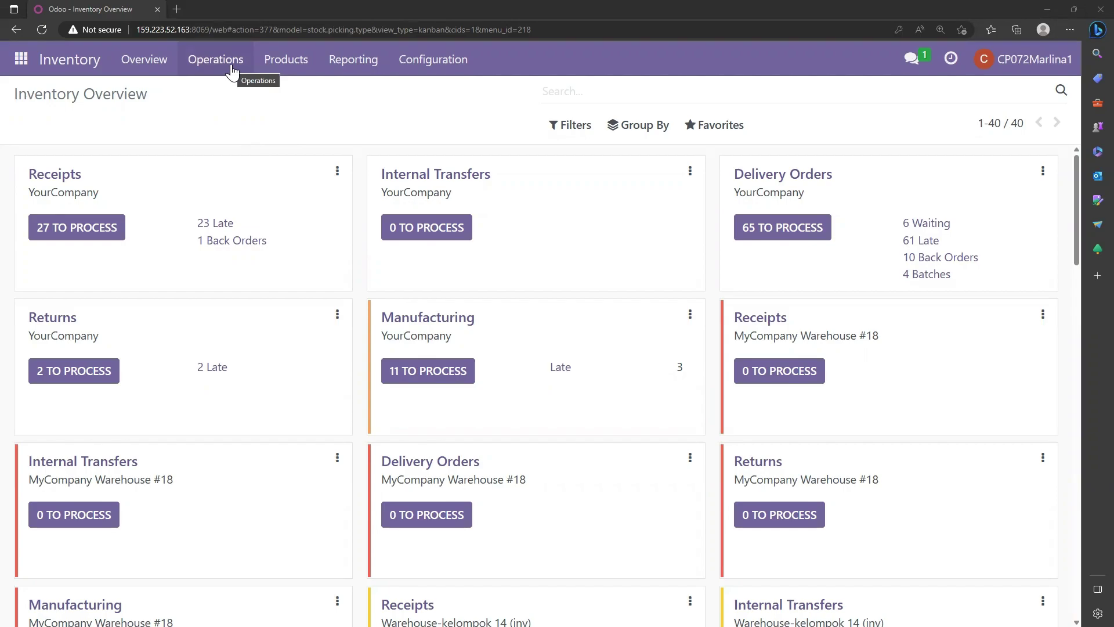
- Open the batch transfer BATCH/00007 and confirm it
left_click(232, 72)
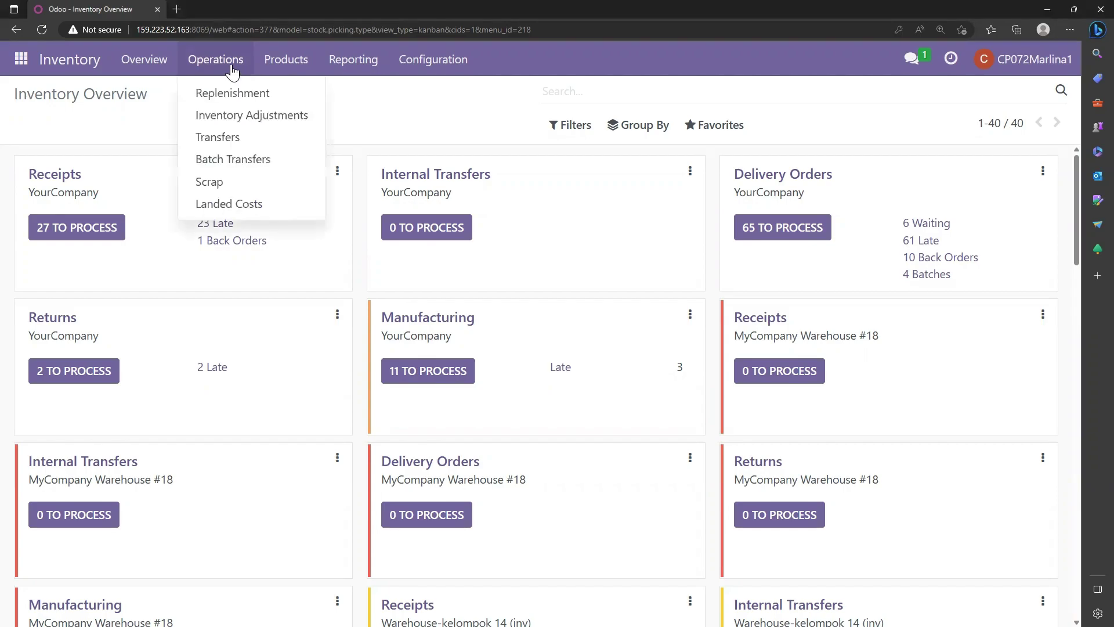
left_click(240, 162)
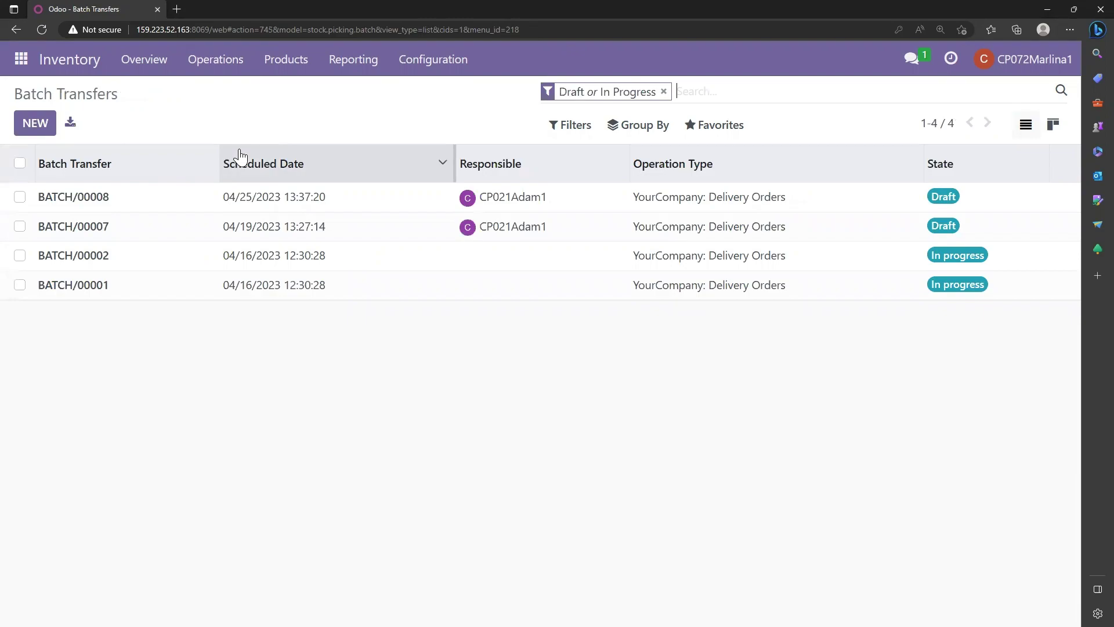
left_click(155, 235)
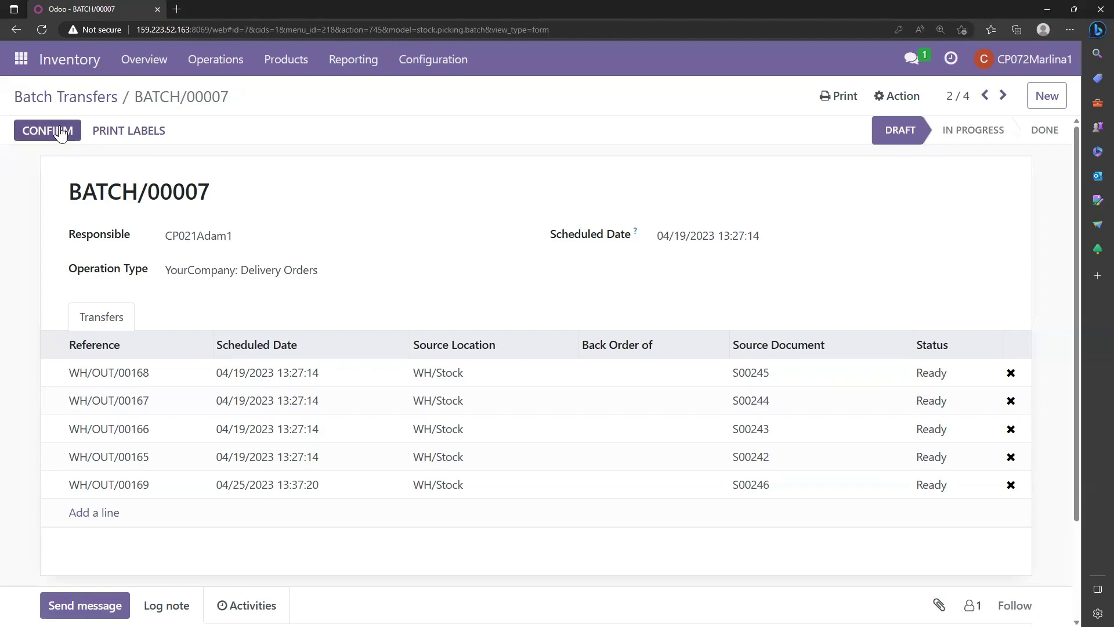
left_click(60, 132)
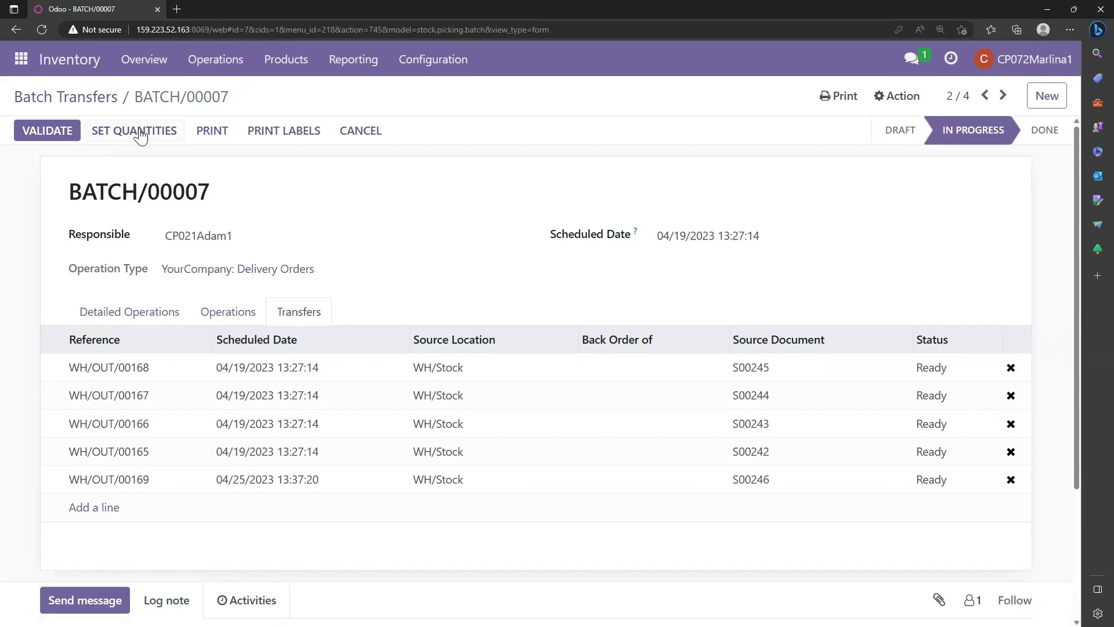
- Set the done quantities of BATCH/00007 to the reserved amounts and validate the batch
left_click(141, 134)
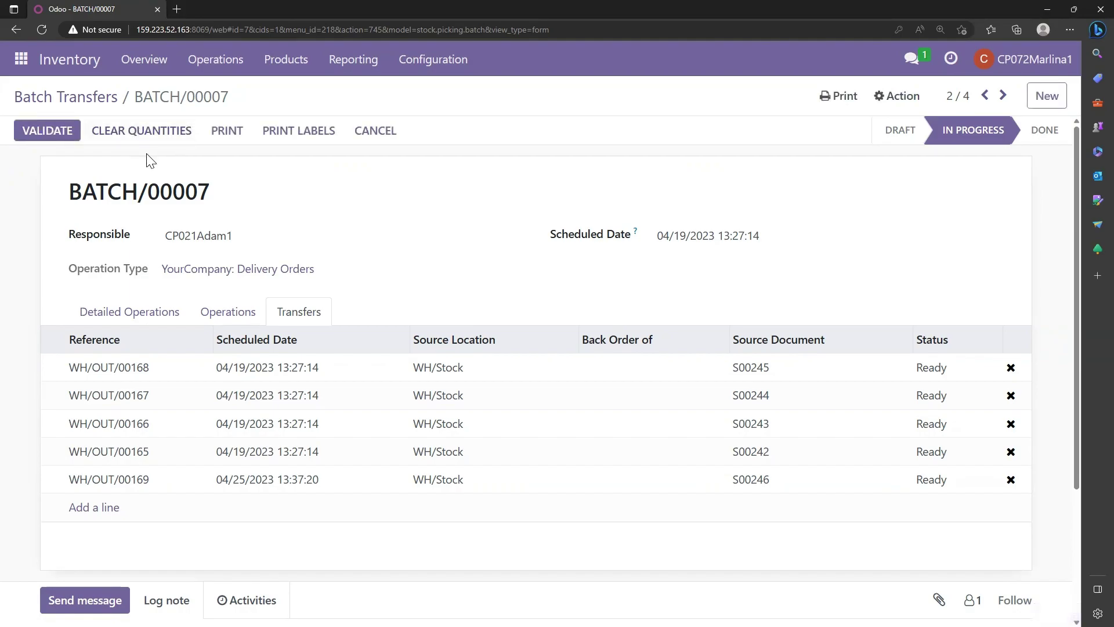
left_click(62, 142)
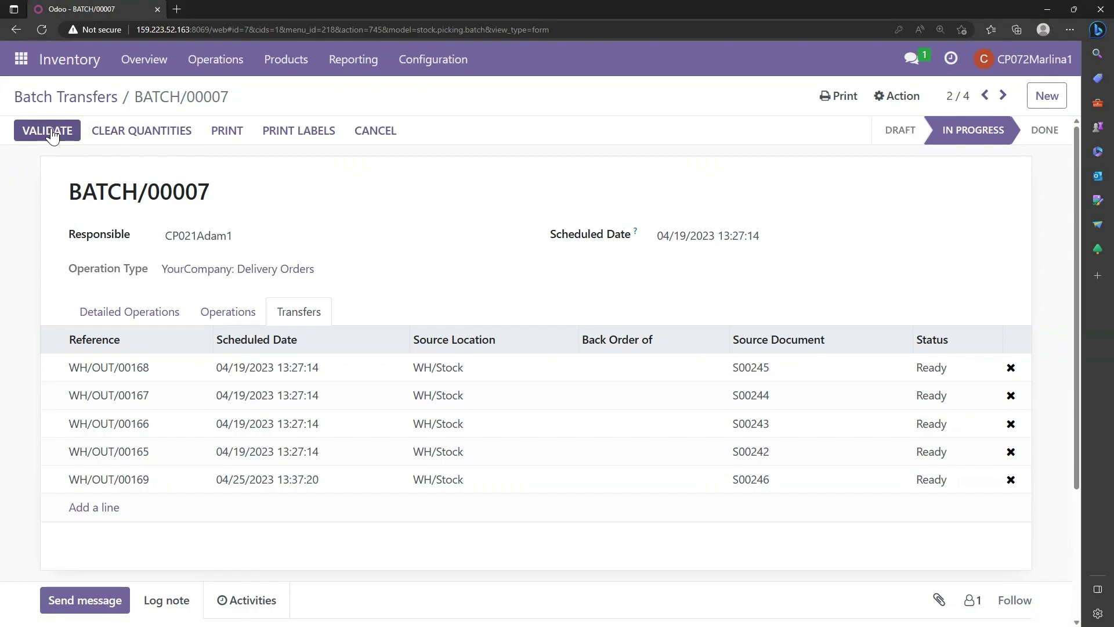
left_click(52, 134)
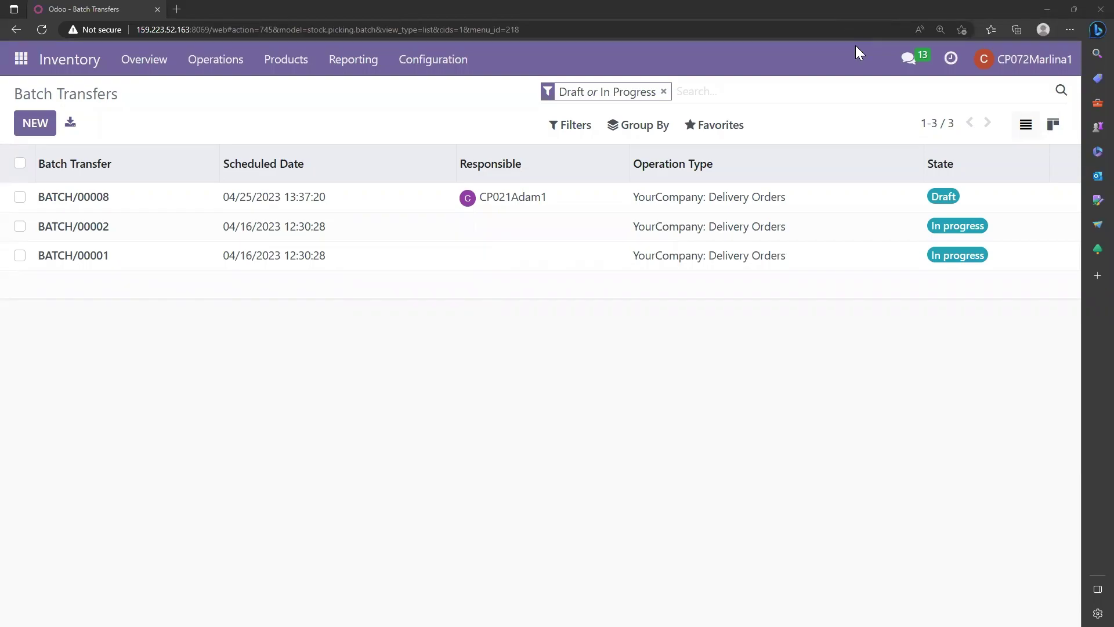
- Confirm the batch transfer BATCH/00008 and validate it with its done quantities set to the reserved amounts
left_click(160, 205)
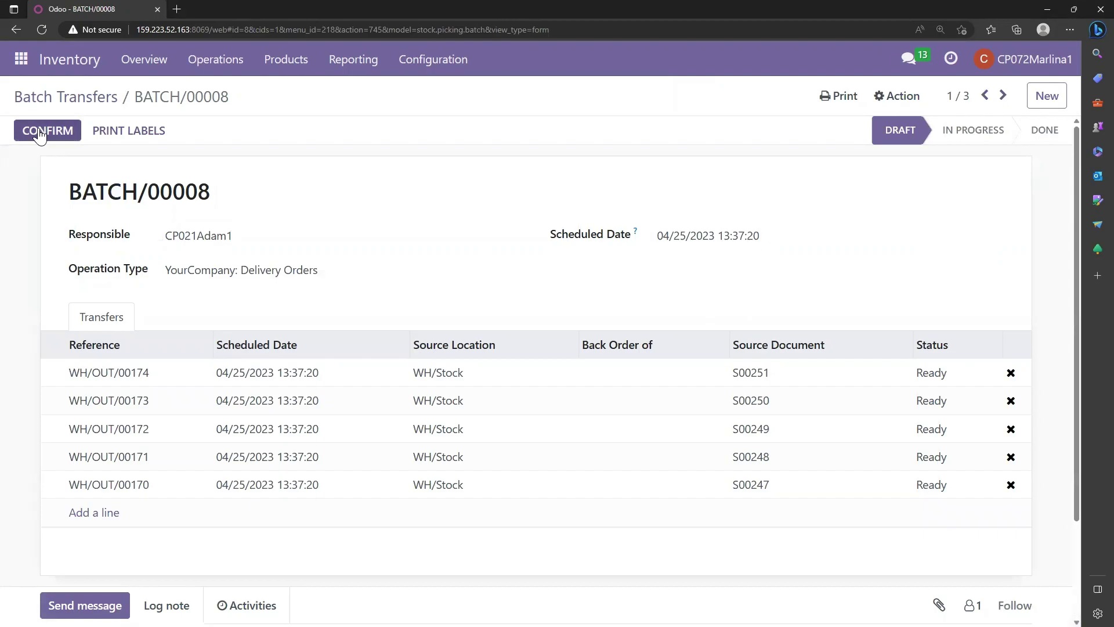
left_click(39, 131)
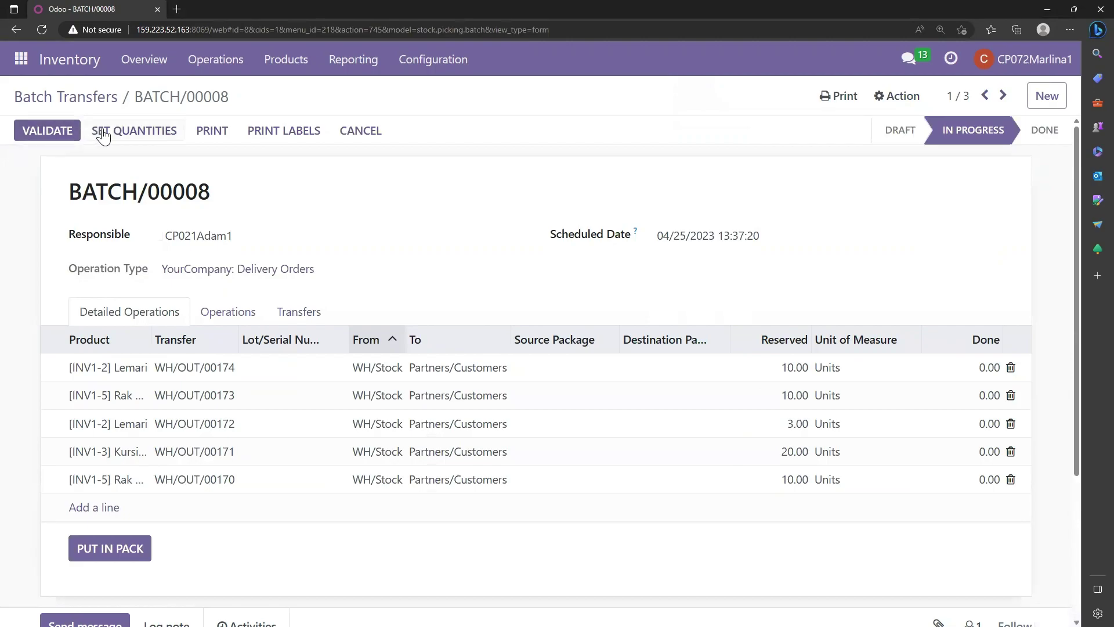
left_click(101, 134)
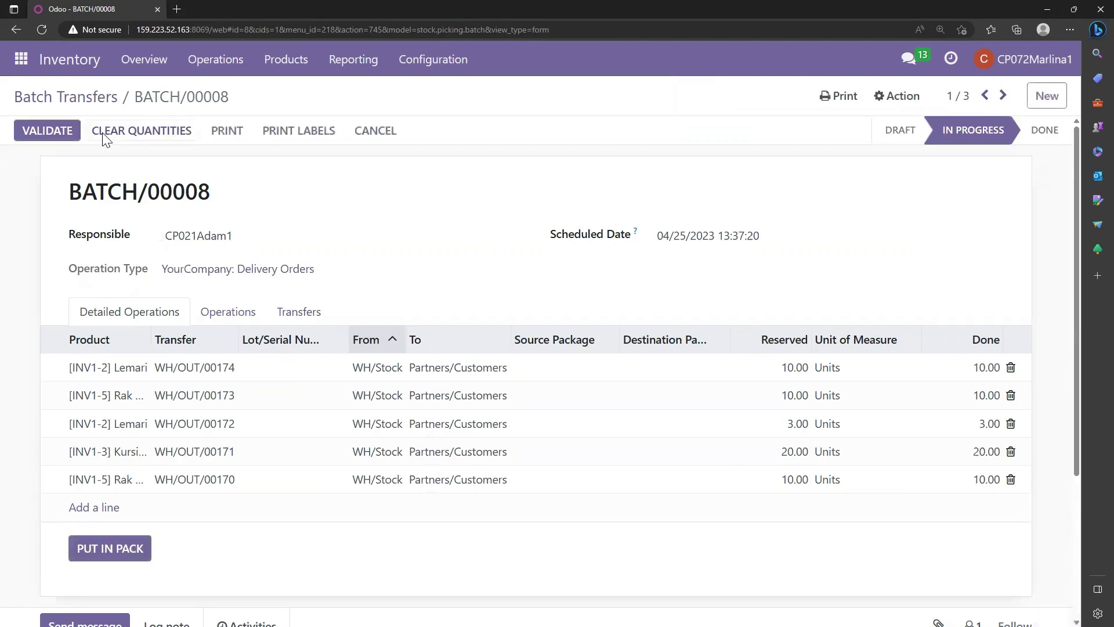
left_click(58, 135)
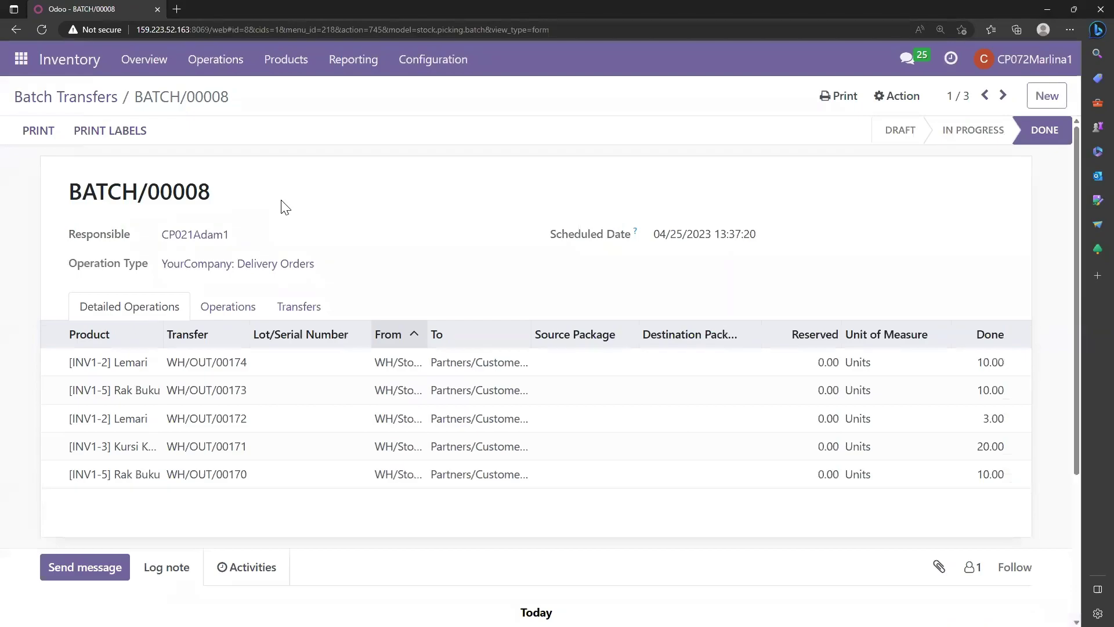
- Create a new landed cost record in the inventory operations
left_click(204, 68)
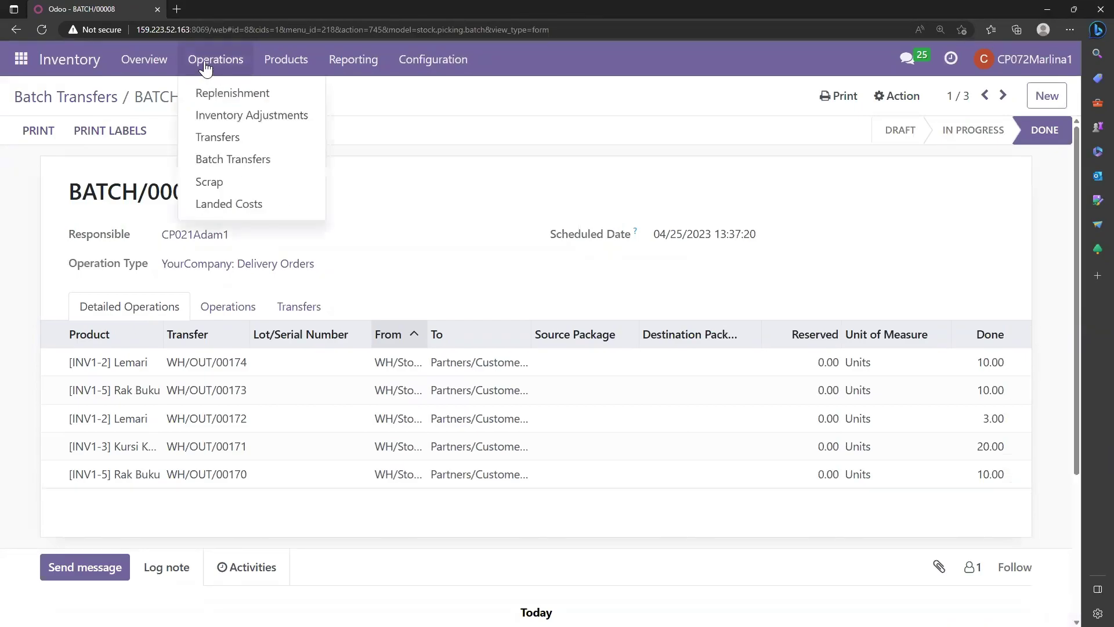
left_click(232, 206)
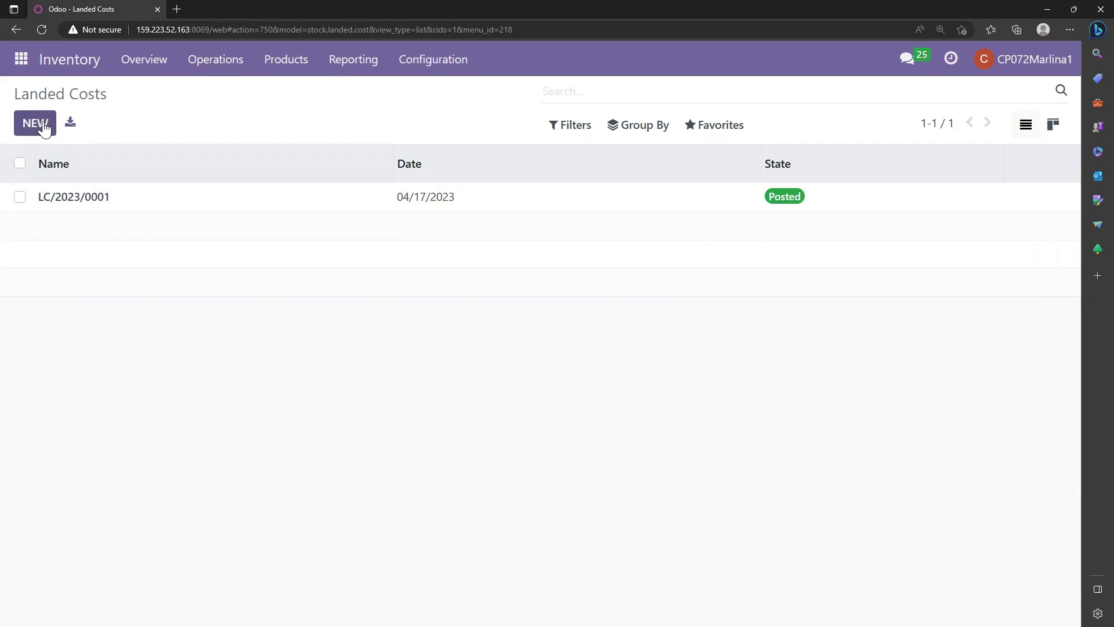
left_click(44, 128)
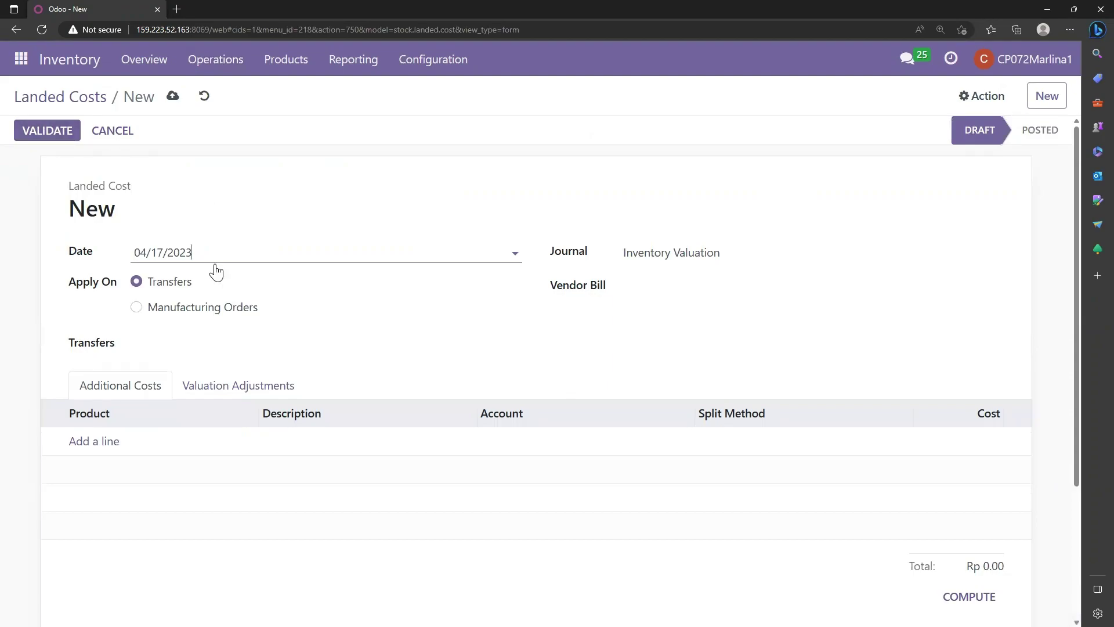
- List all transfers available for the landed cost, grouped by batch transfer
left_click(218, 346)
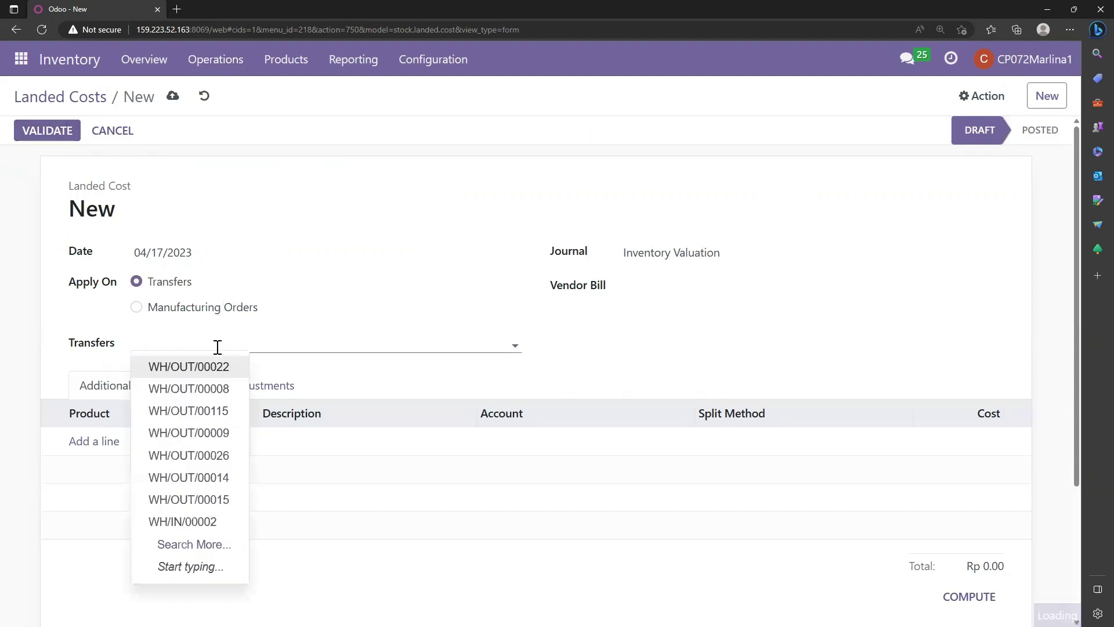
left_click(209, 545)
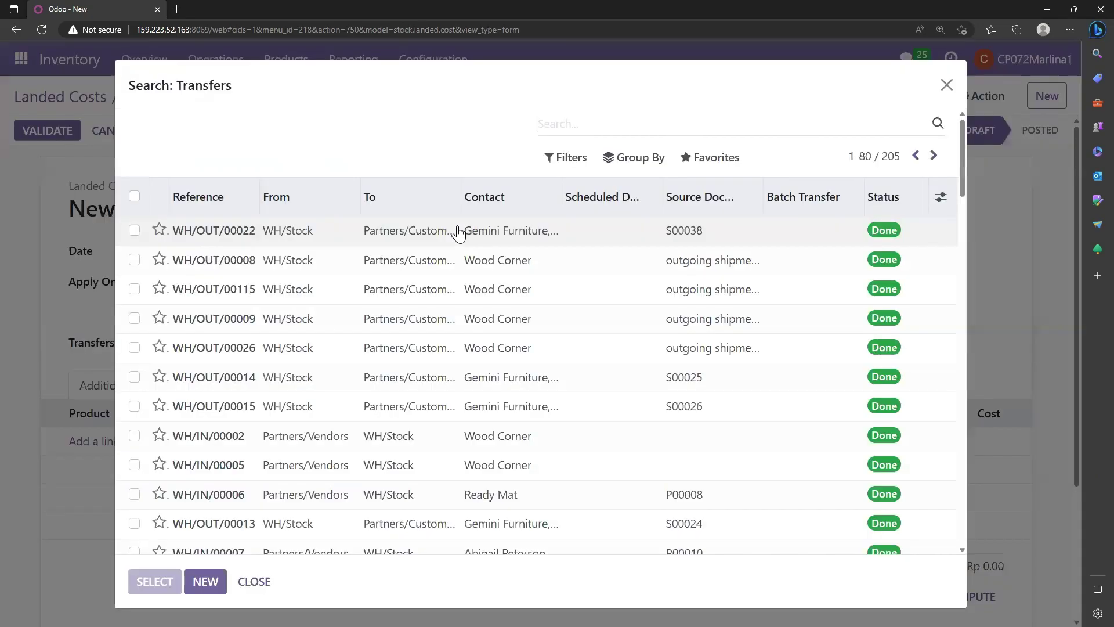
left_click(639, 161)
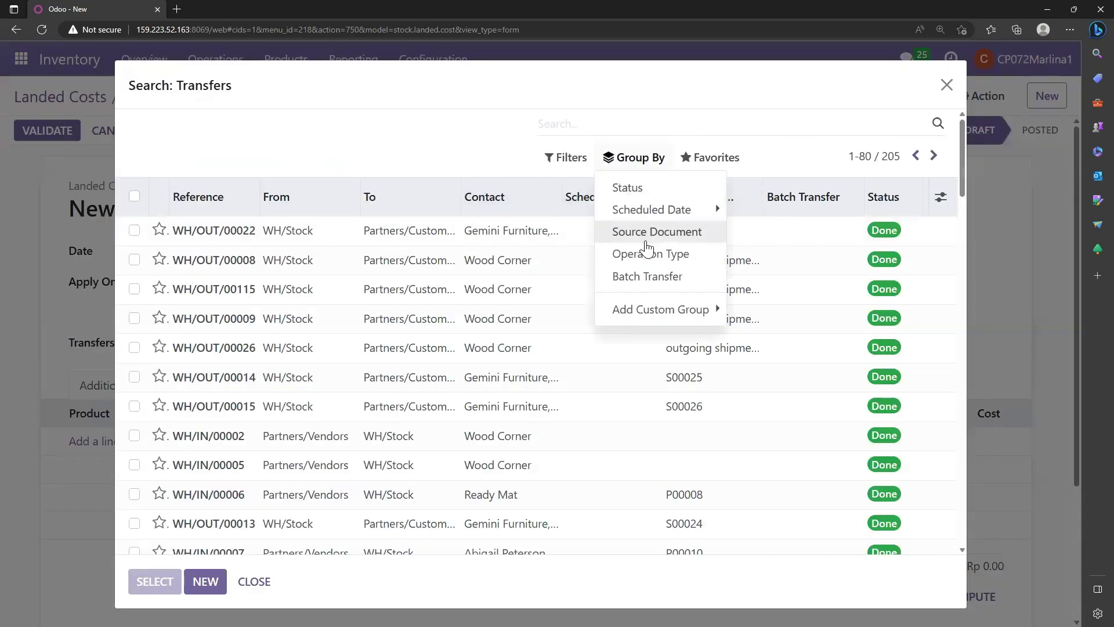
left_click(648, 278)
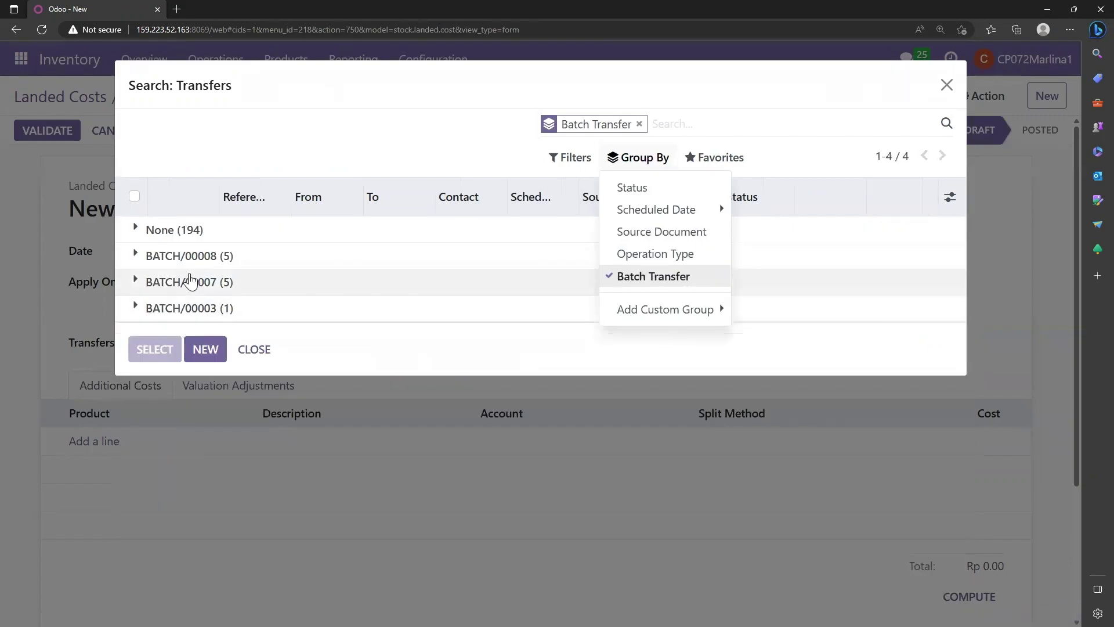
- Select all five transfers of BATCH/00008, WH/OUT/00170 to WH/OUT/00174, for the landed cost
left_click(137, 257)
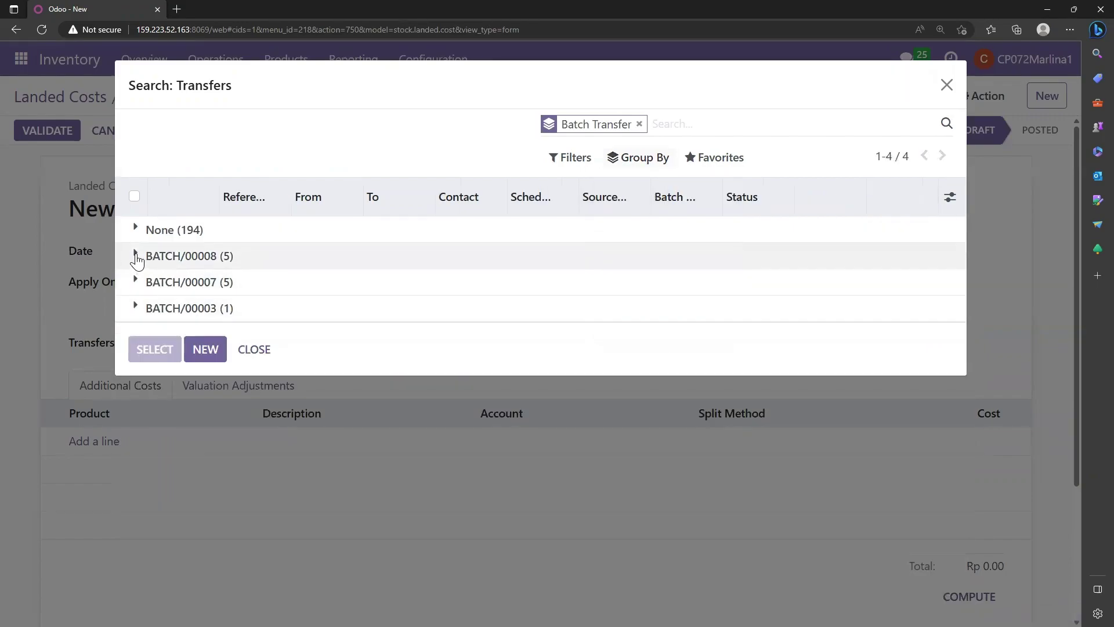
left_click(134, 283)
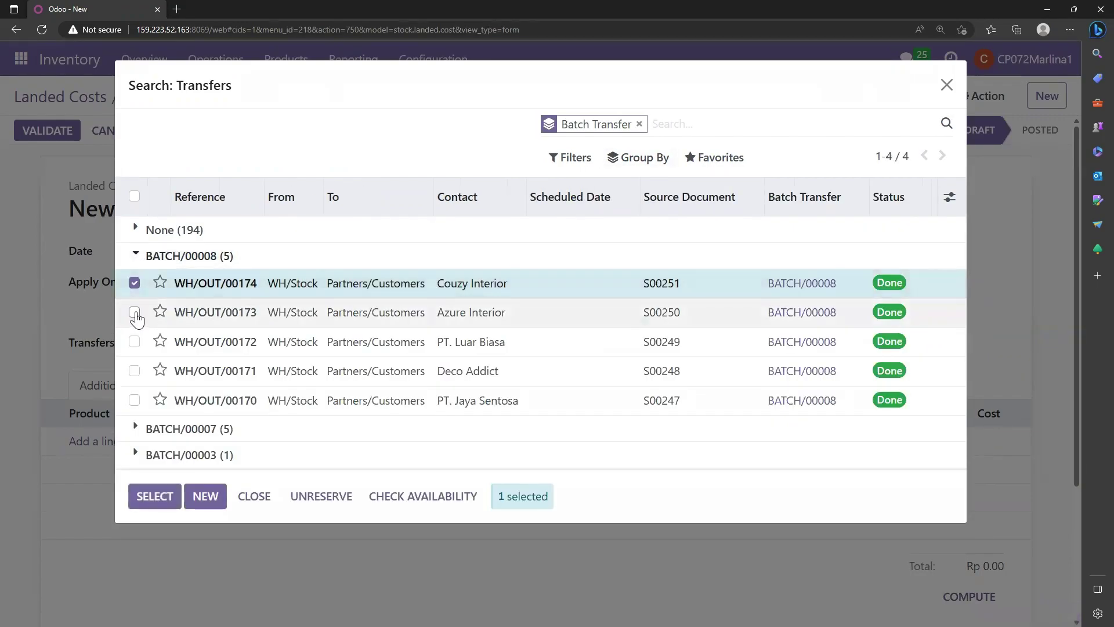
left_click(134, 312)
left_click(134, 341)
left_click(134, 372)
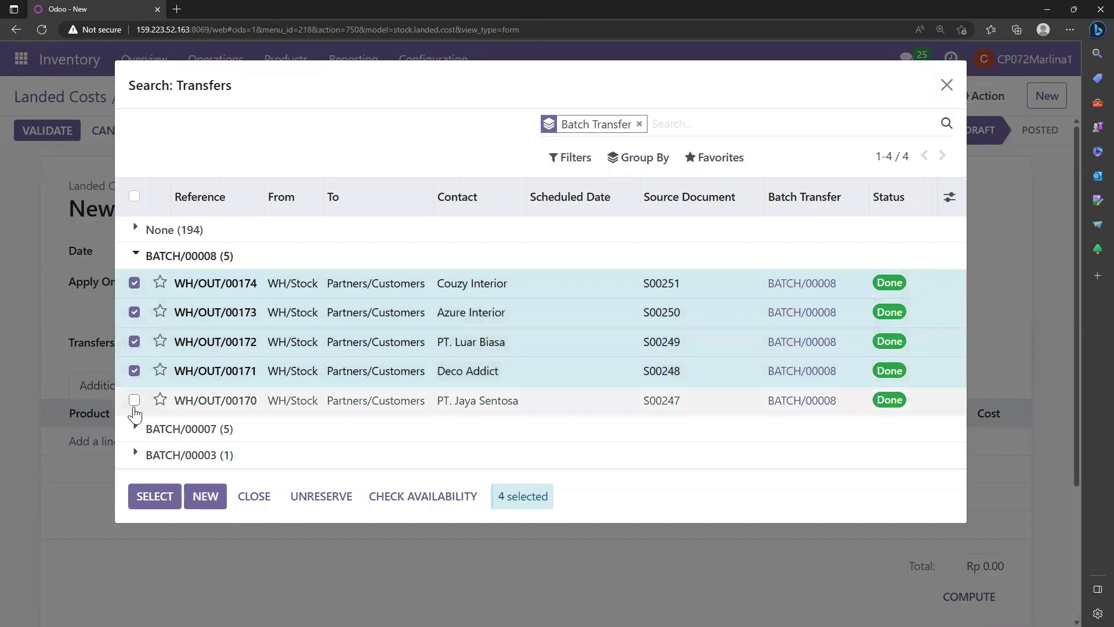
left_click(134, 400)
- Add all five transfers of BATCH/00007, WH/OUT/00165 to WH/OUT/00169, to the selection and apply it to the landed cost
left_click(136, 429)
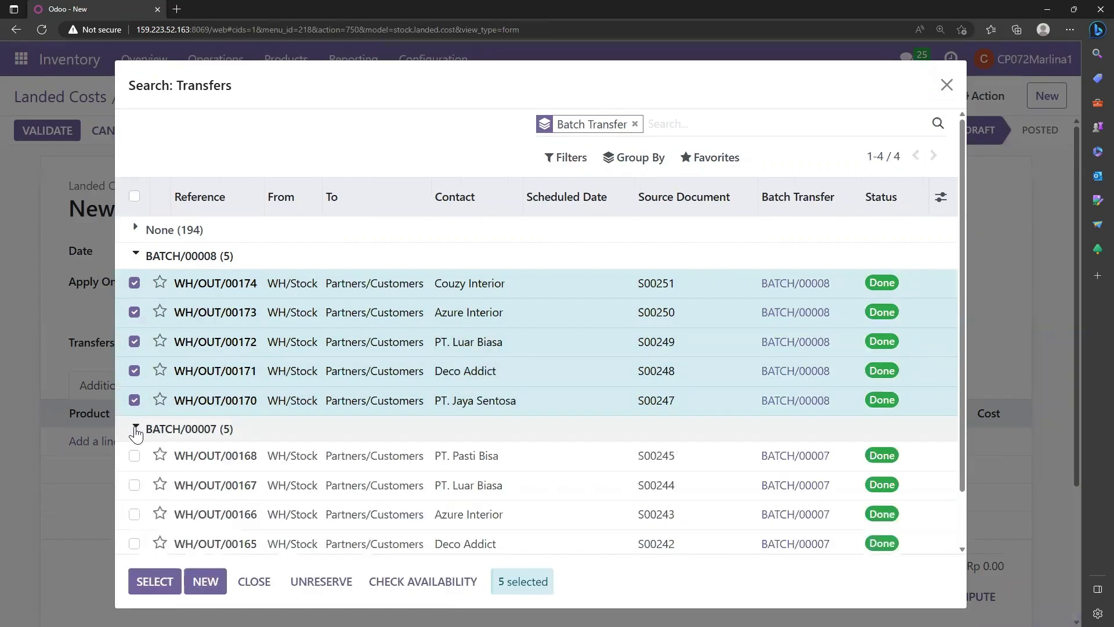
scroll(137, 412, "down", 1)
left_click(134, 393)
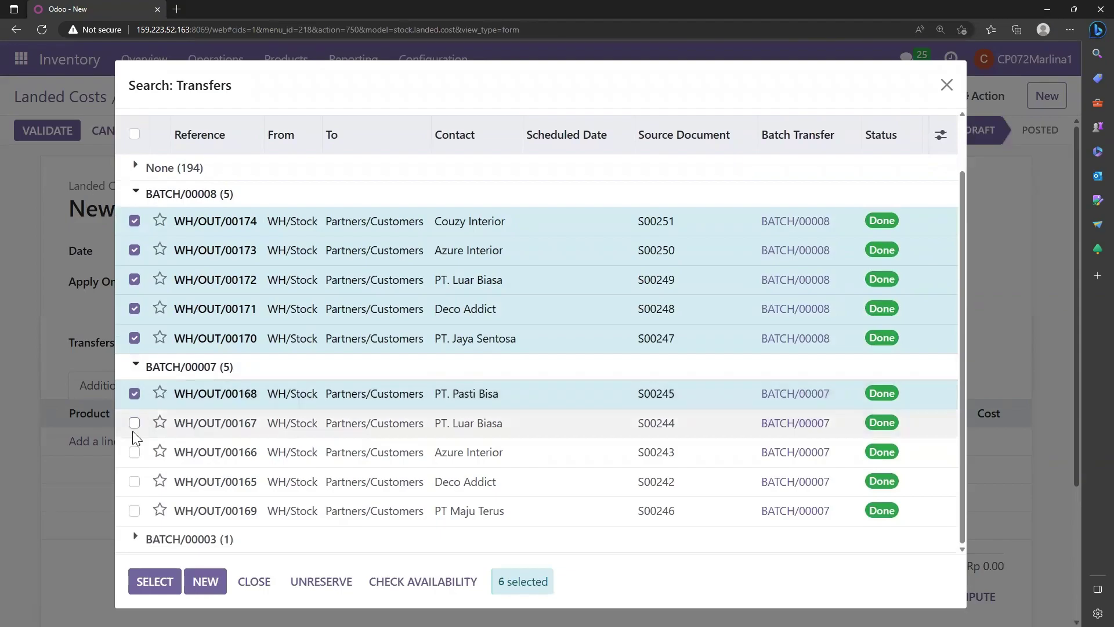
left_click(134, 423)
left_click(134, 452)
left_click(134, 482)
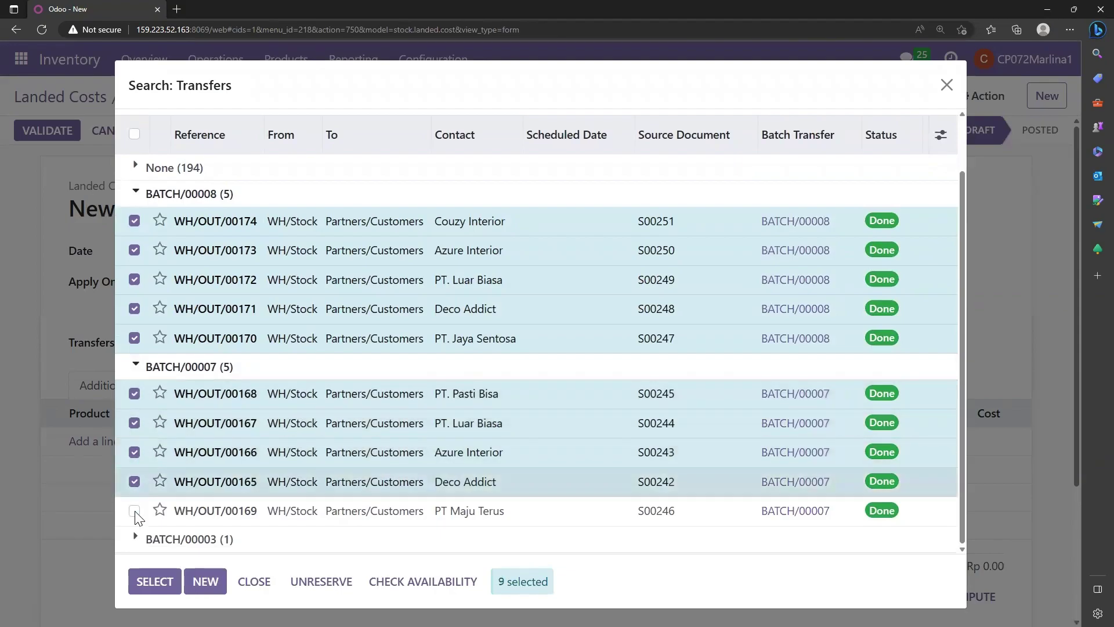
left_click(134, 510)
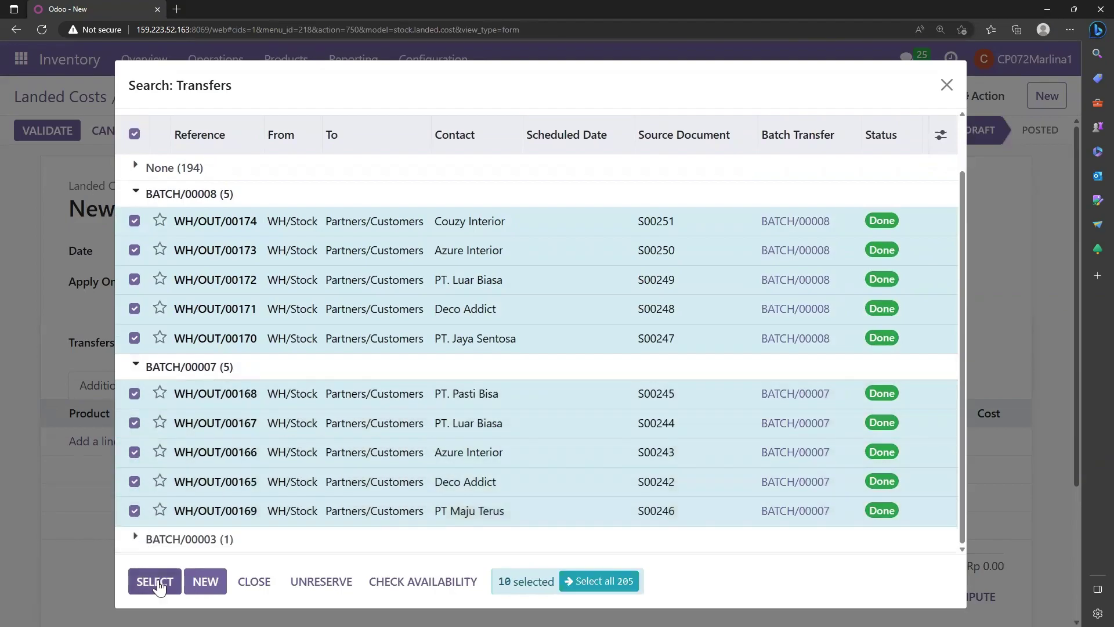
left_click(155, 581)
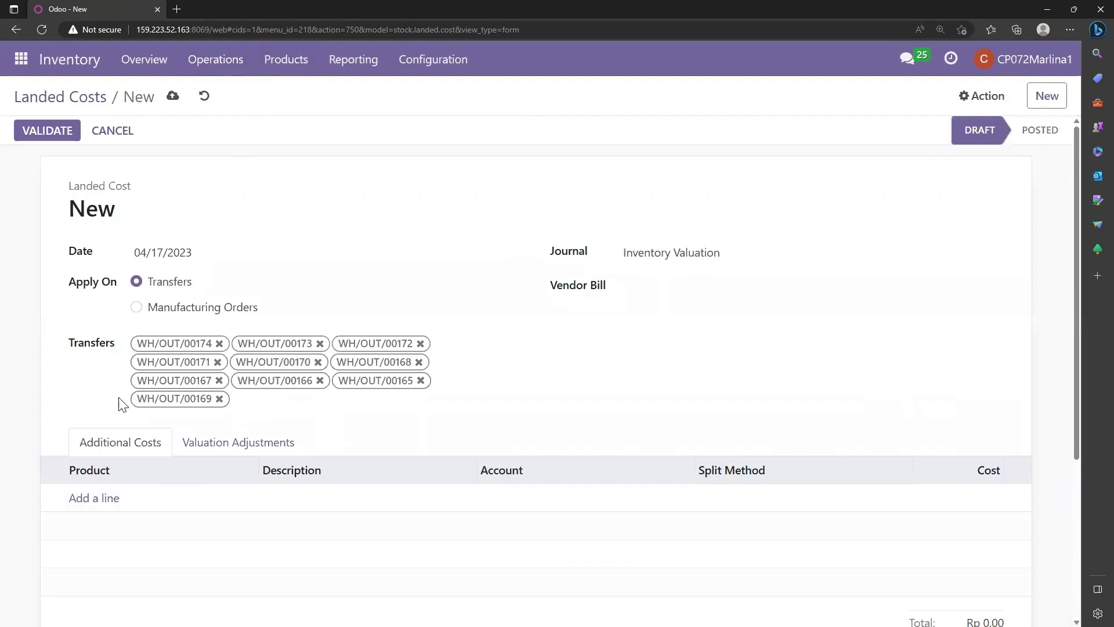
- Add an additional cost line for the product [INV1-Layanan-1] Transportasi Kapal
left_click(99, 505)
left_click(120, 492)
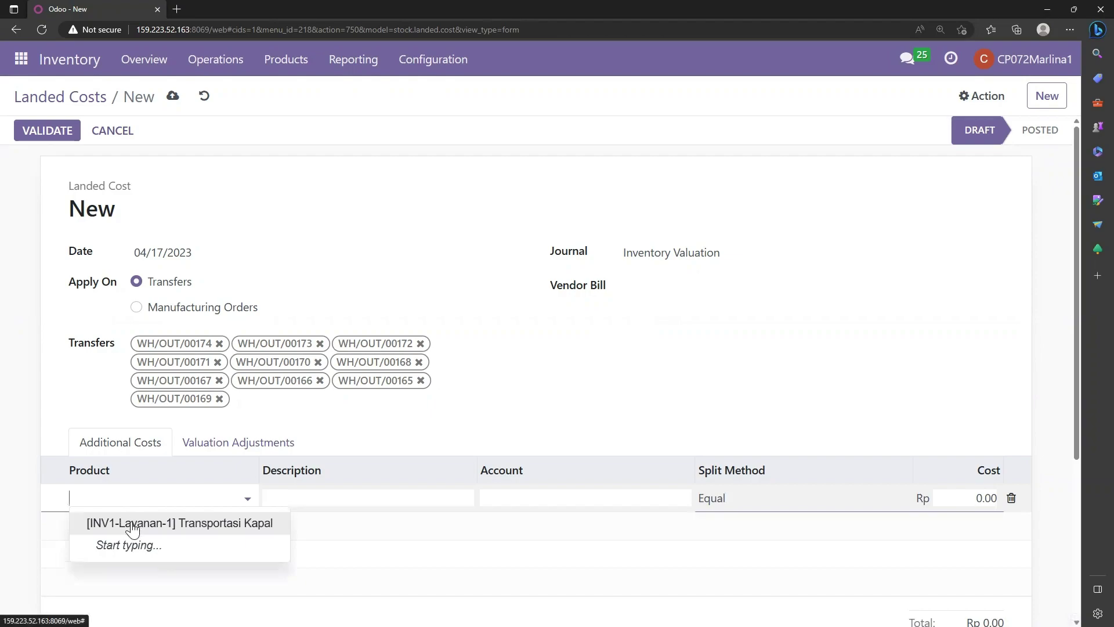
left_click(132, 525)
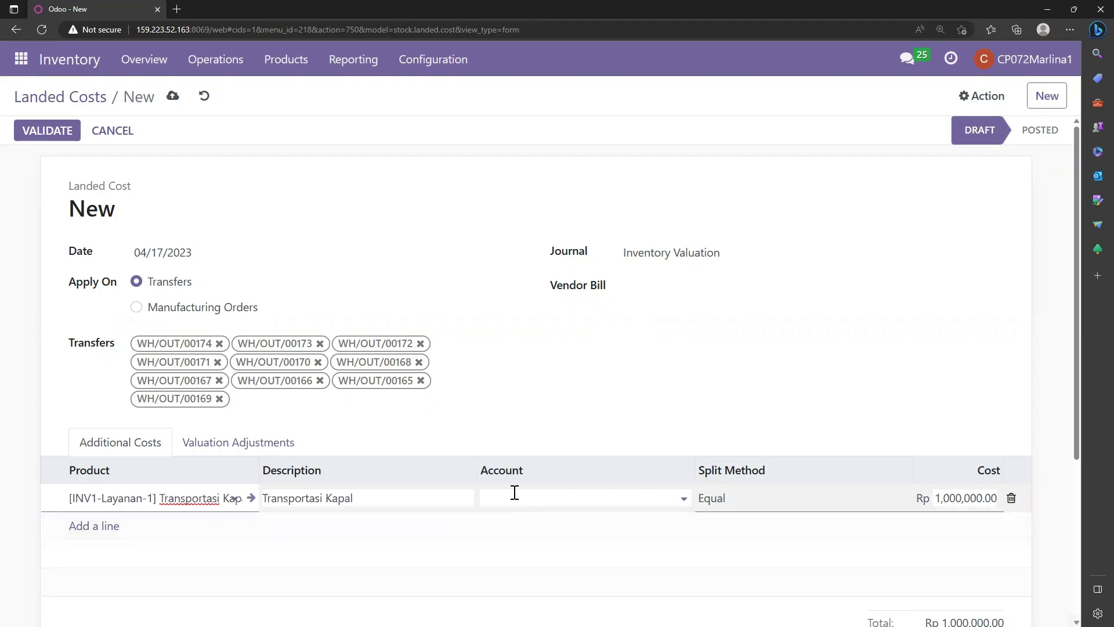
- Search the accounts for "ship" and assign the Shipping Costs account to the Transportasi Kapal cost line
left_click(515, 492)
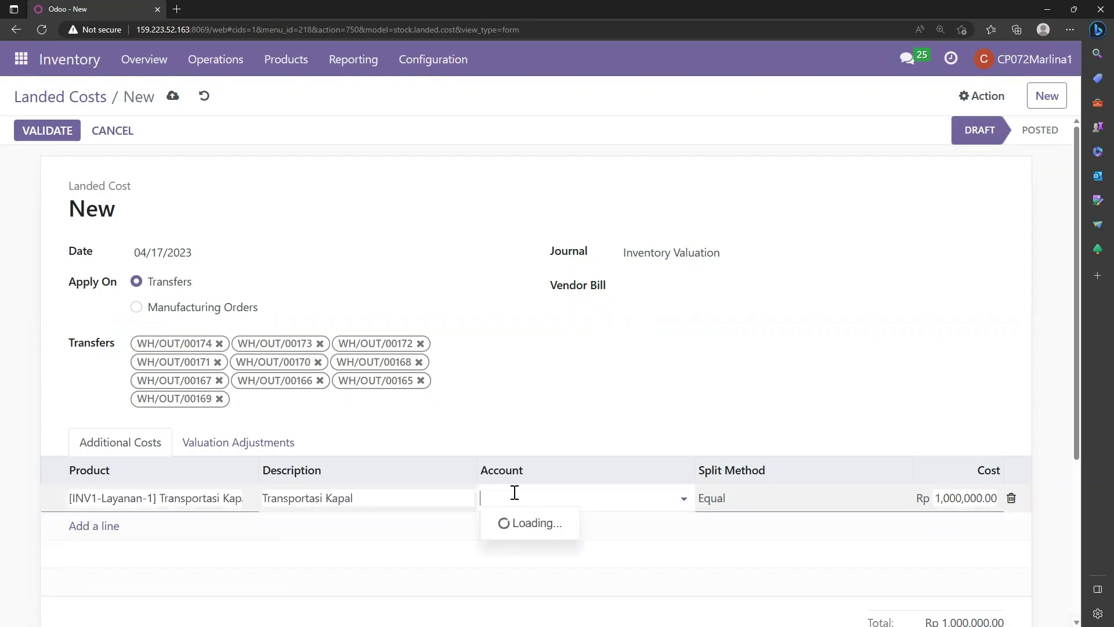
left_click(535, 475)
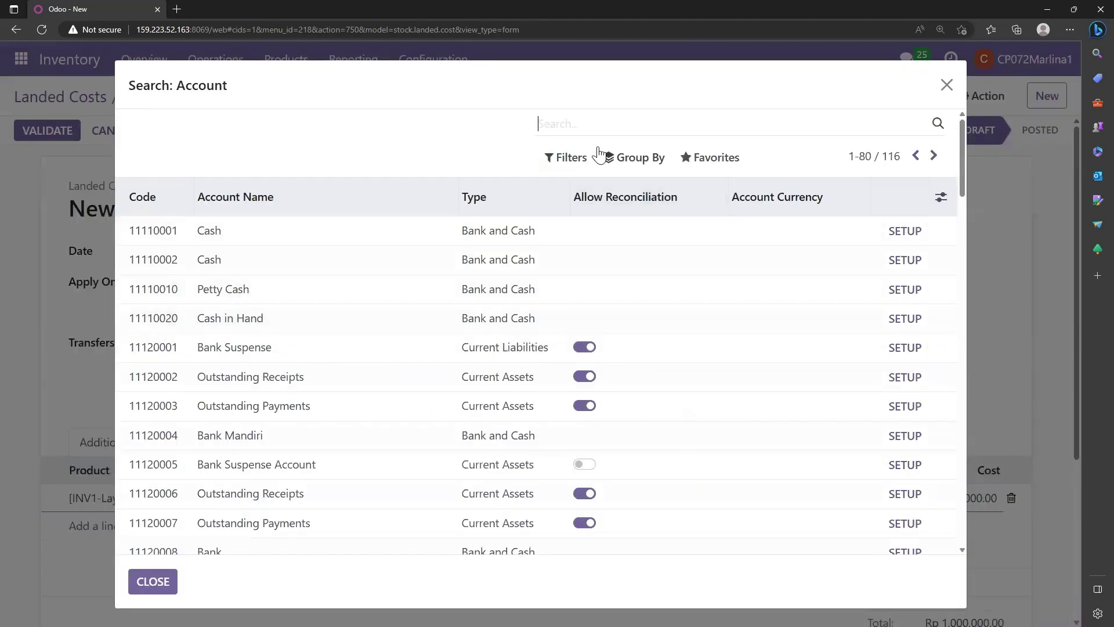
type("w")
key("BackSpace")
type("ship")
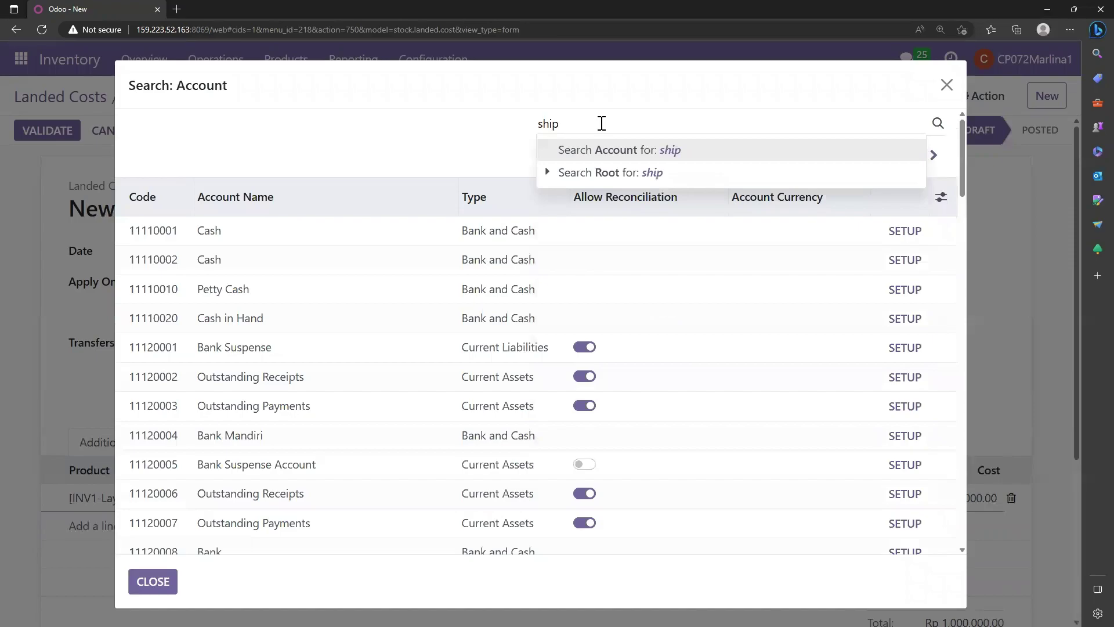
key("Return")
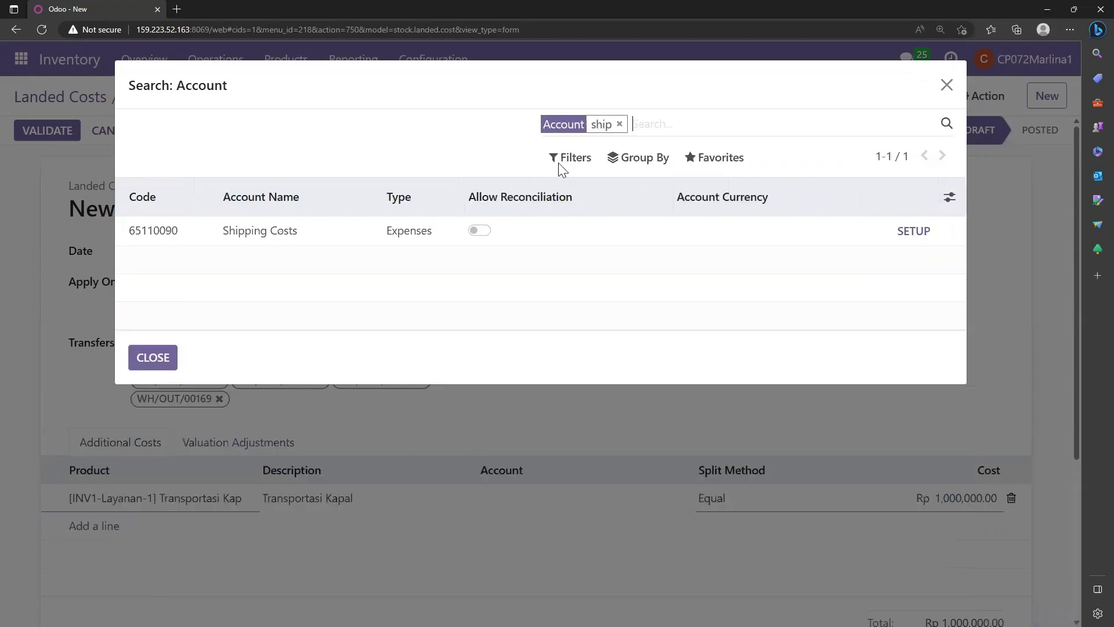
left_click(387, 234)
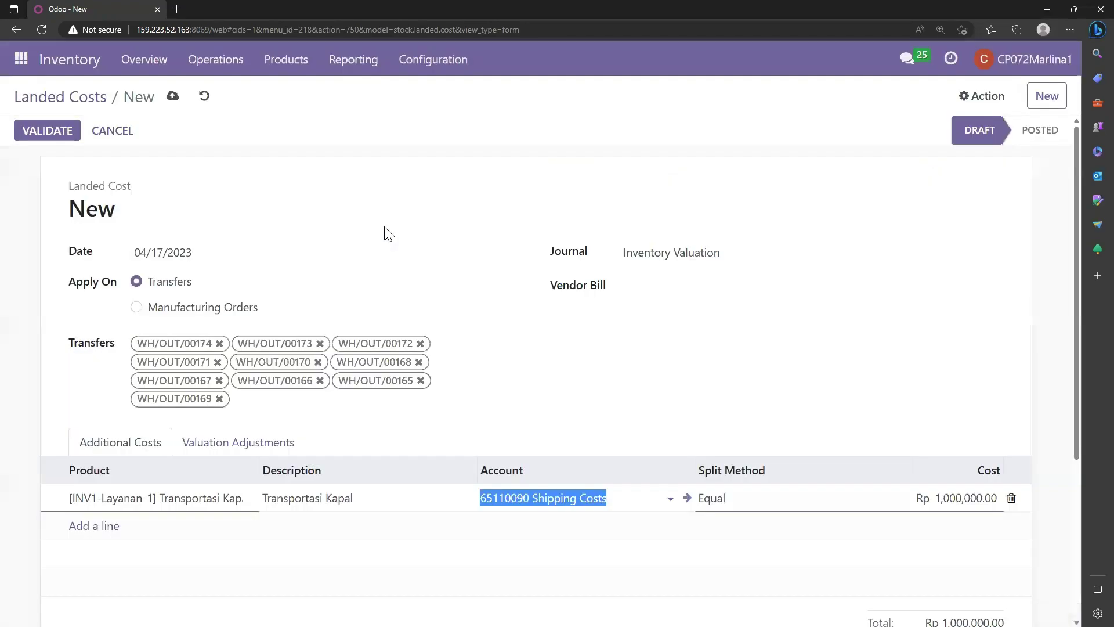
left_click(438, 569)
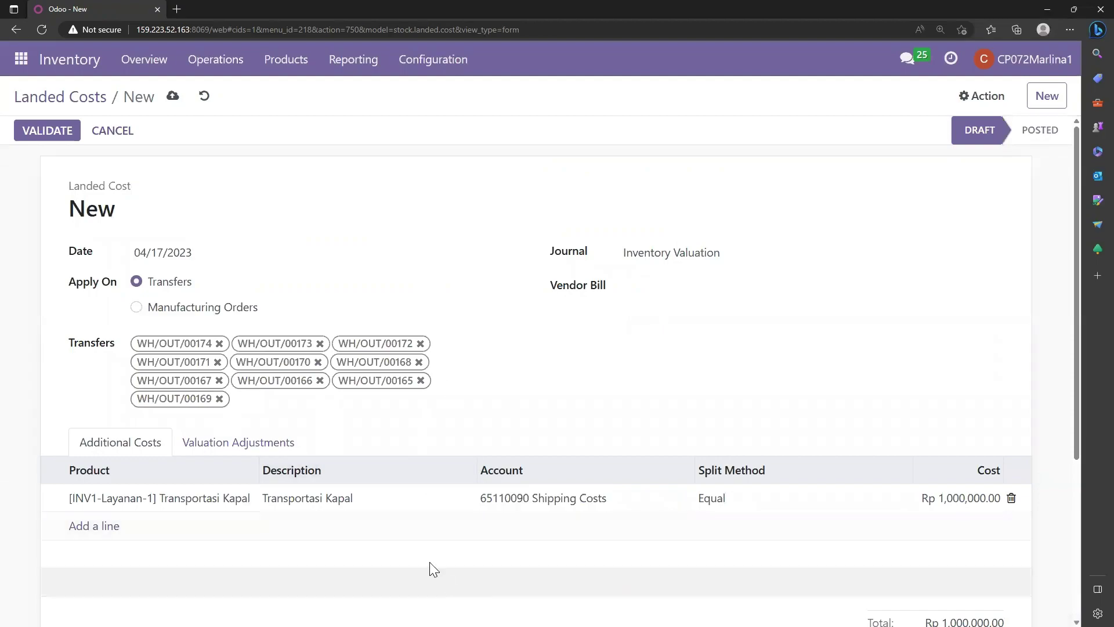
- Validate the landed cost and return to the list of landed costs
left_click(47, 125)
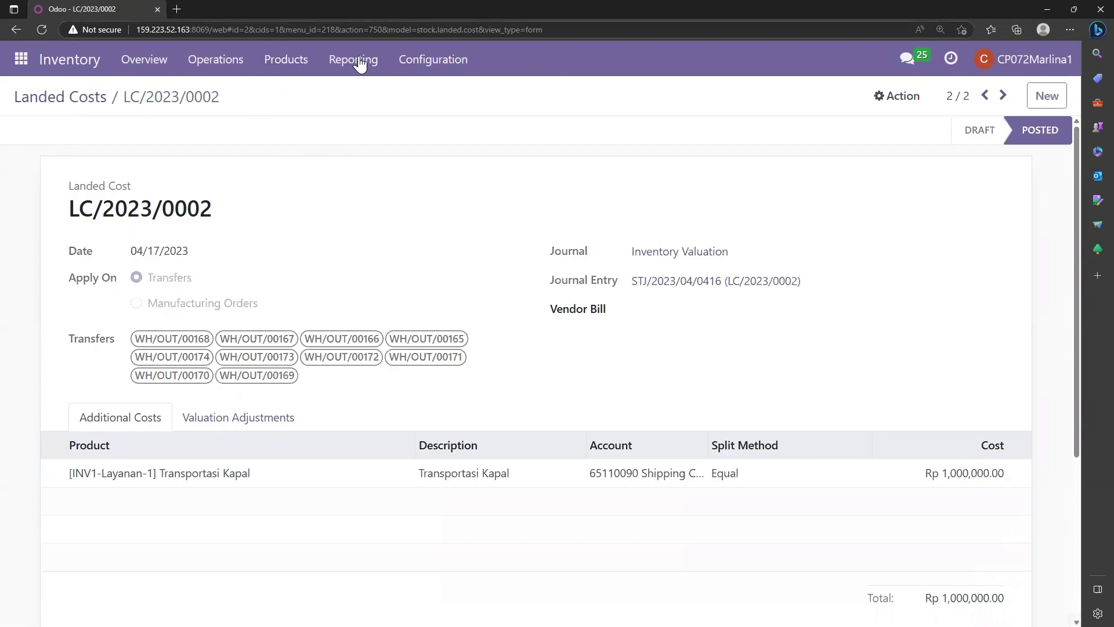
left_click(55, 103)
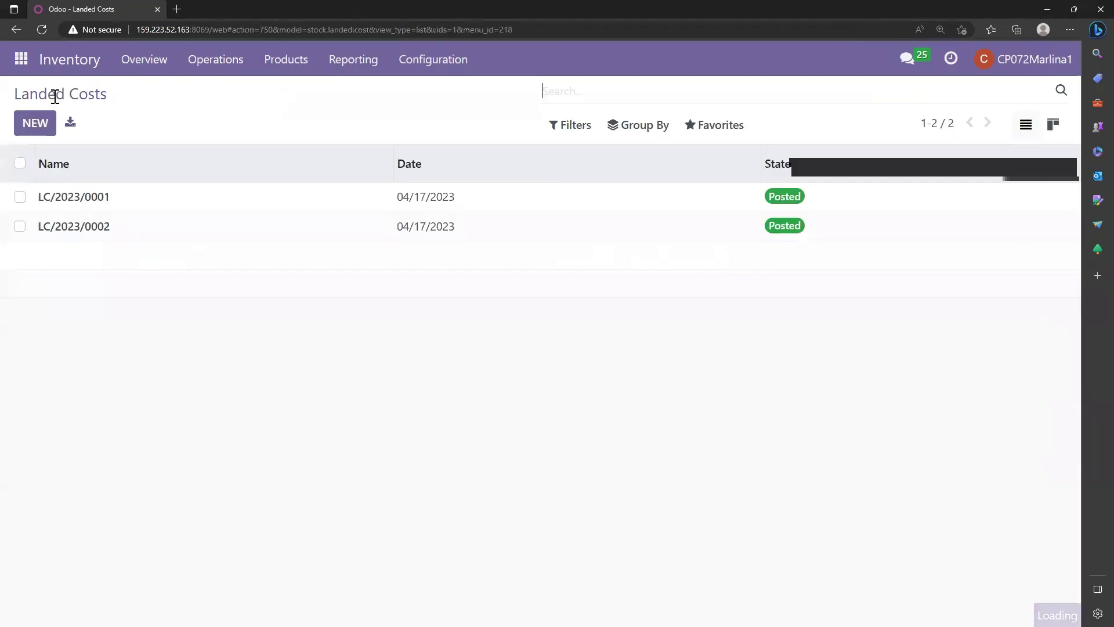